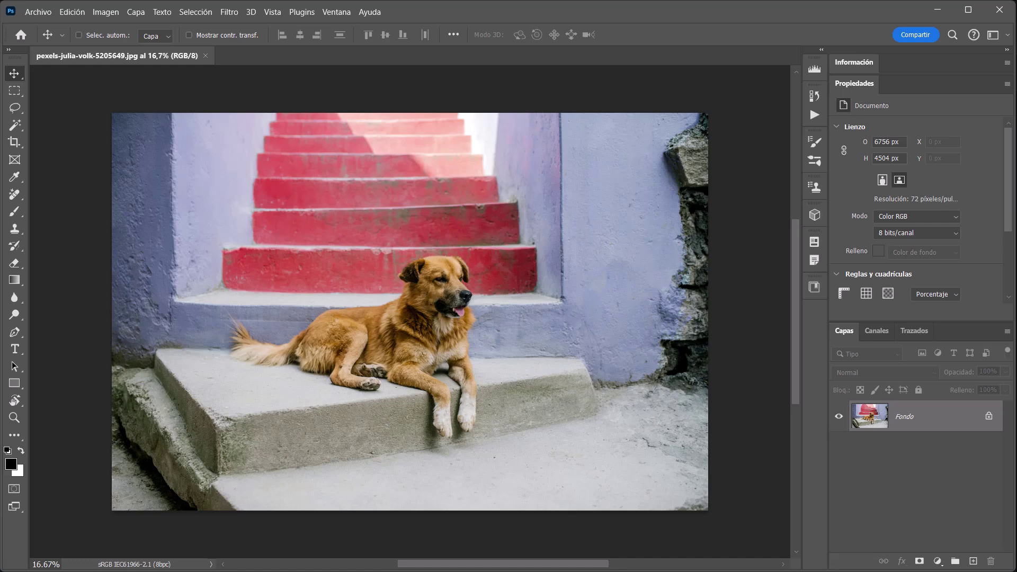
Check the Photoshop version information from the Help menu, then close it
click(374, 14)
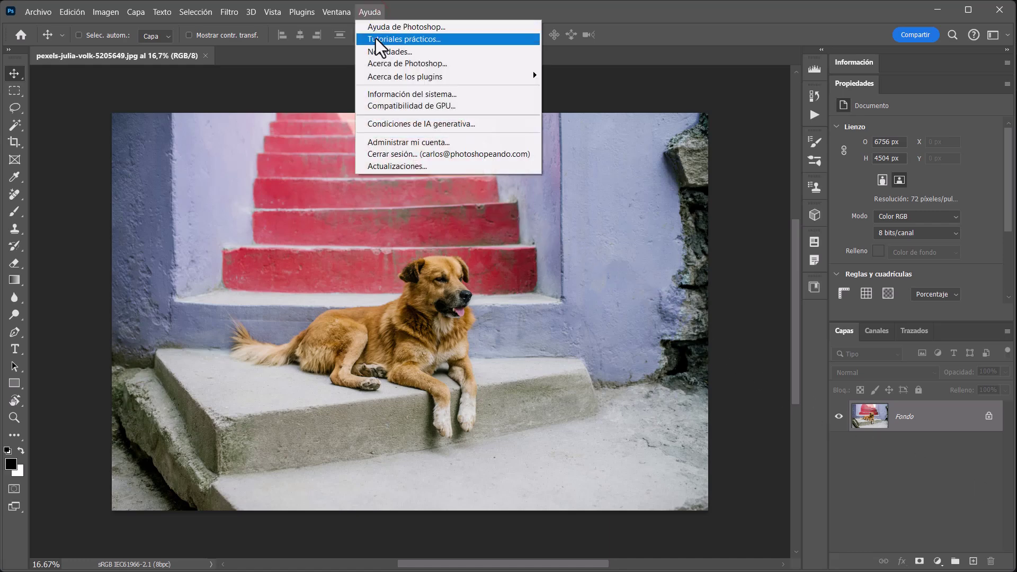
click(388, 65)
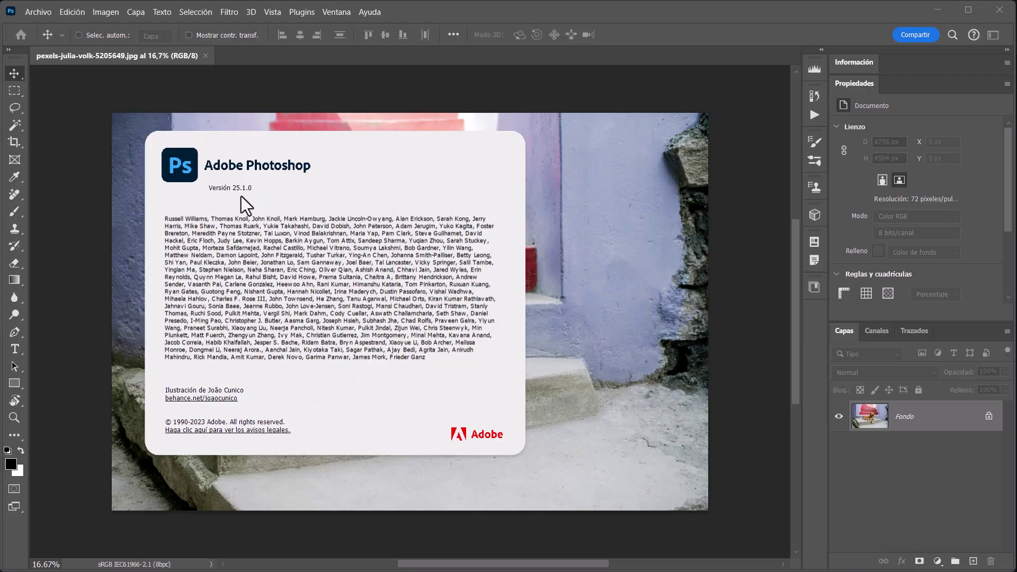
click(475, 15)
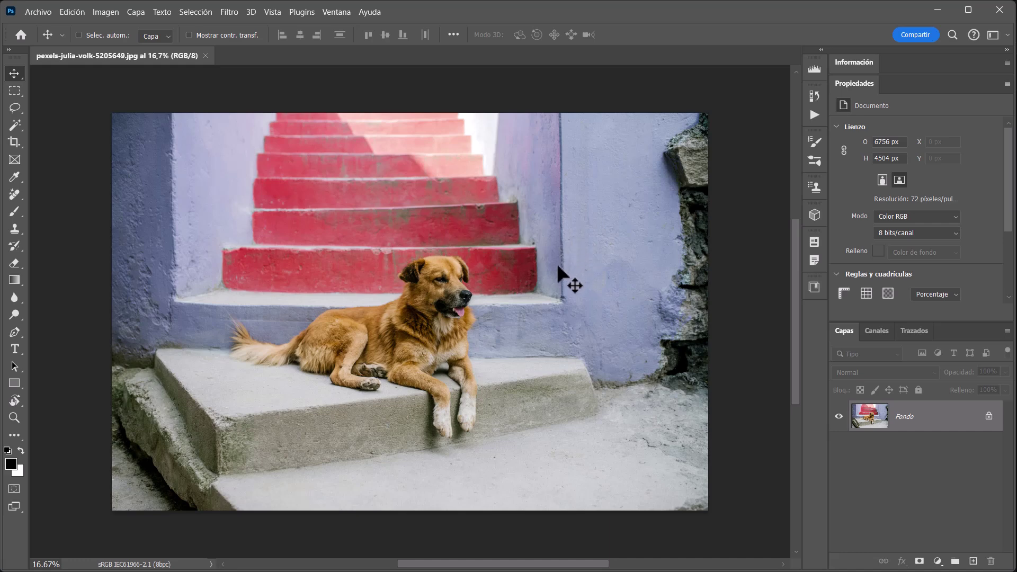
Clear the stairs selection and select the dog automatically with Select > Subject
click(14, 108)
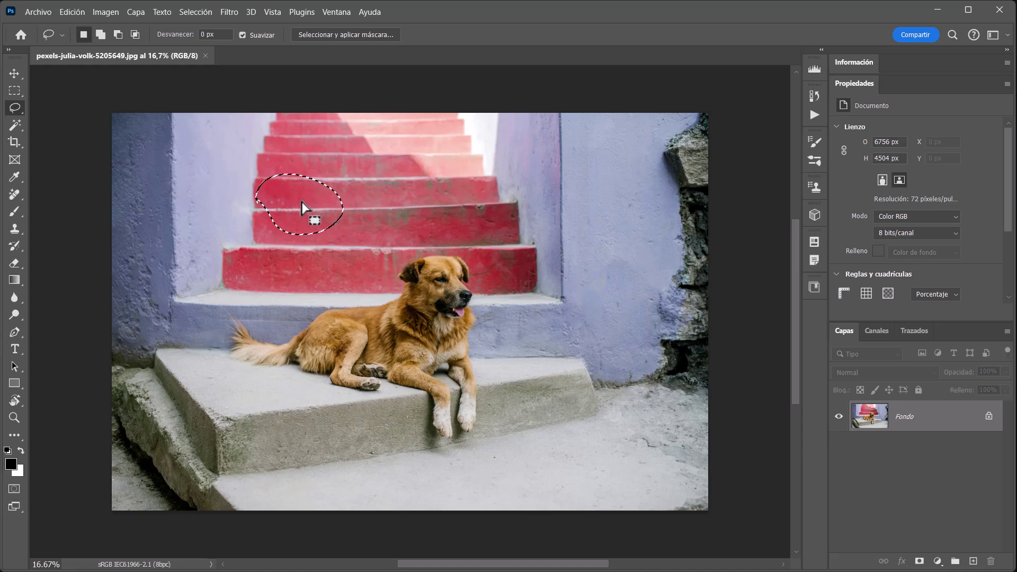
click(350, 196)
key(w)
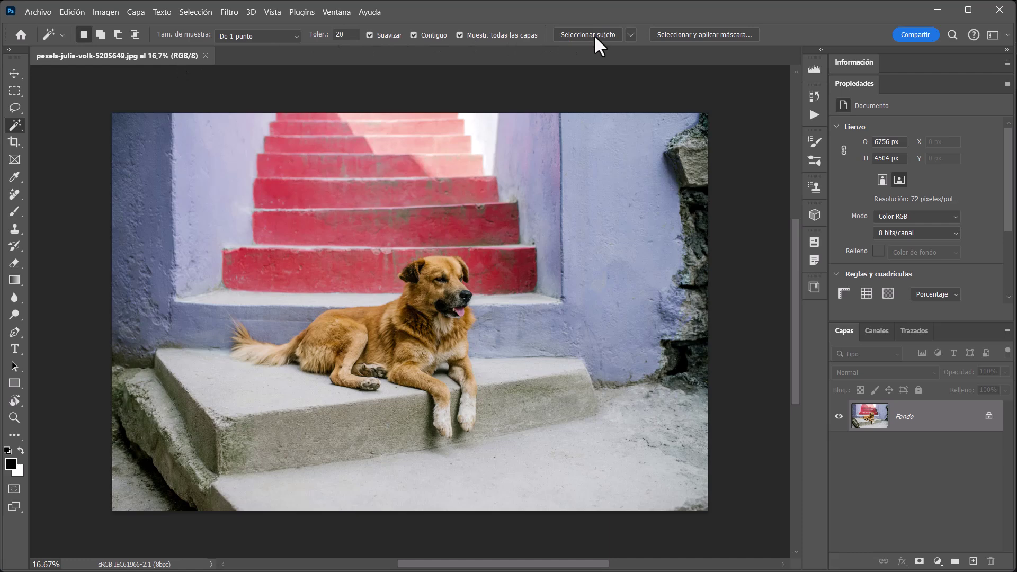
click(185, 12)
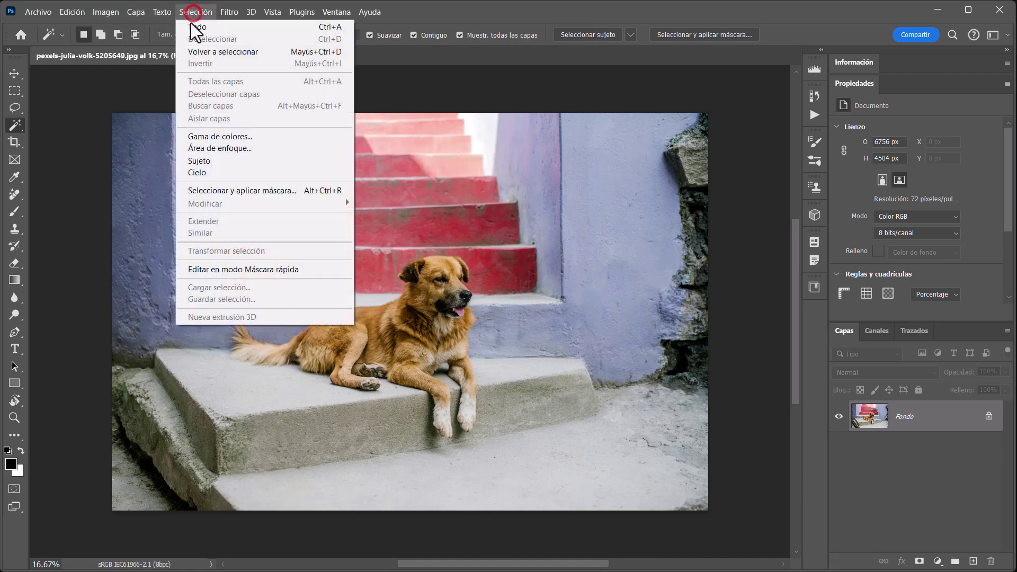
click(218, 160)
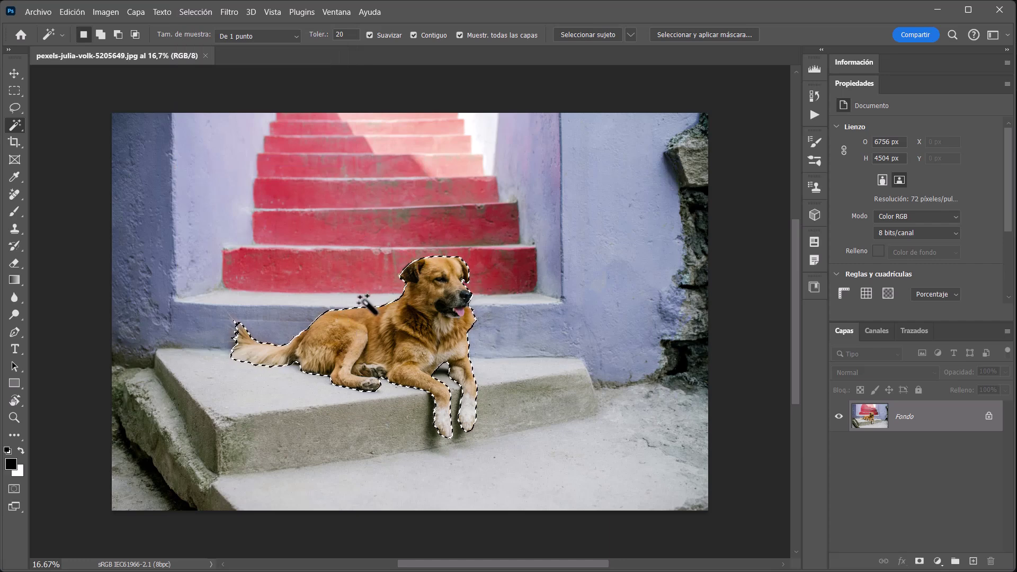
Bring up the Select > Modify > Expand dialog for the dog selection
click(195, 11)
click(254, 204)
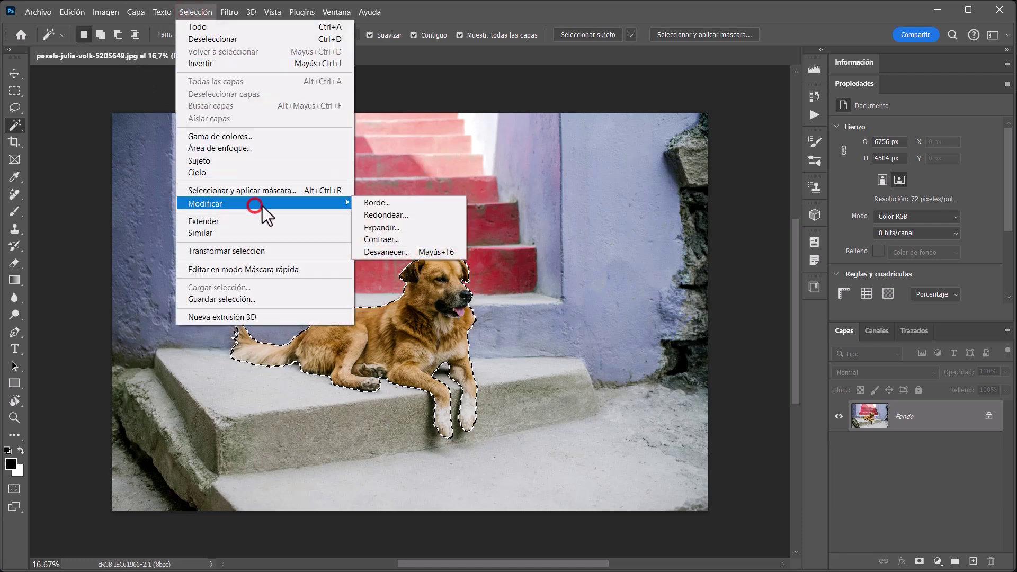
click(392, 232)
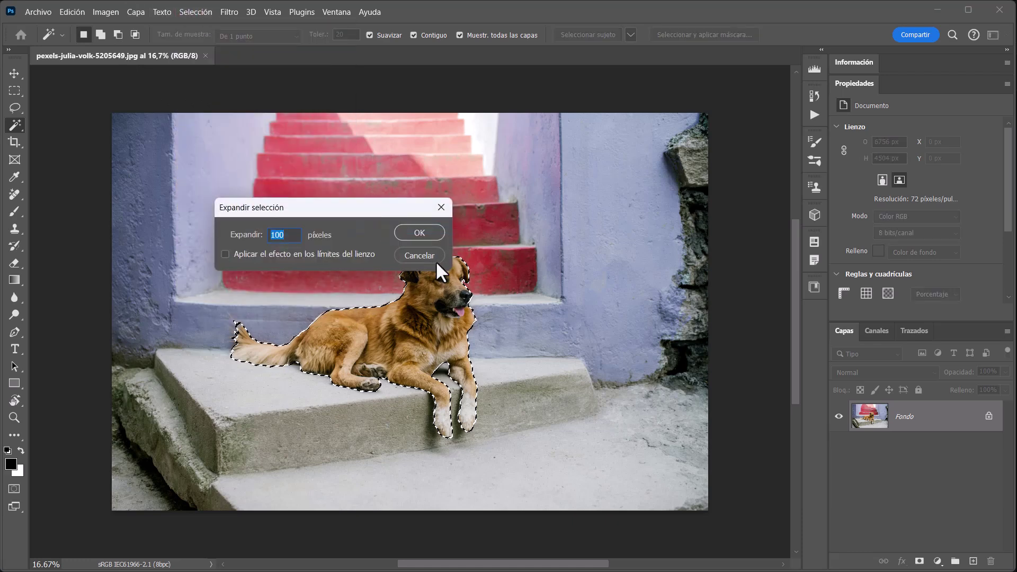
Grow the dog selection by 100 pixels, then lasso-add the area below its front paws
text(100)
key(Return)
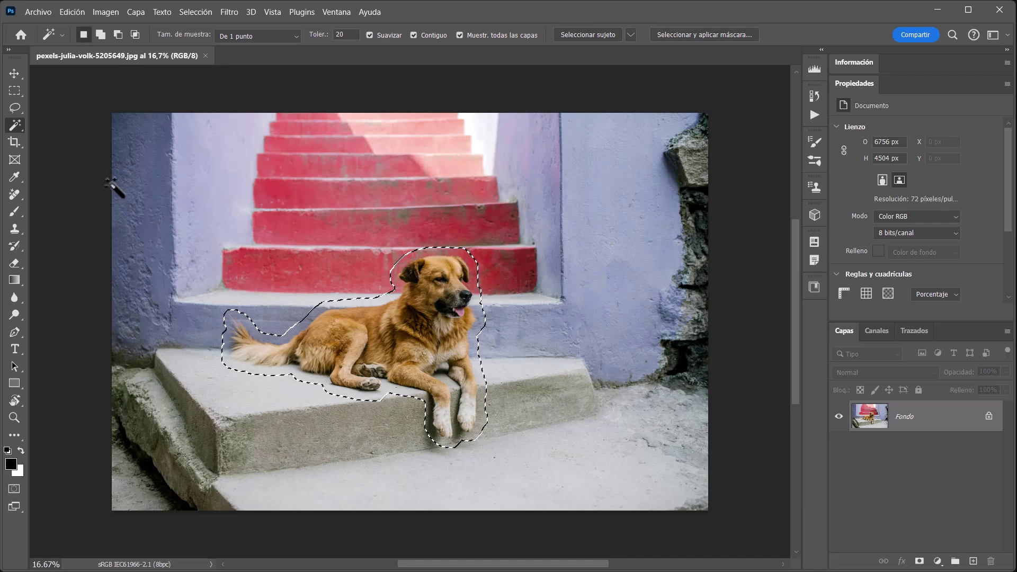
click(14, 108)
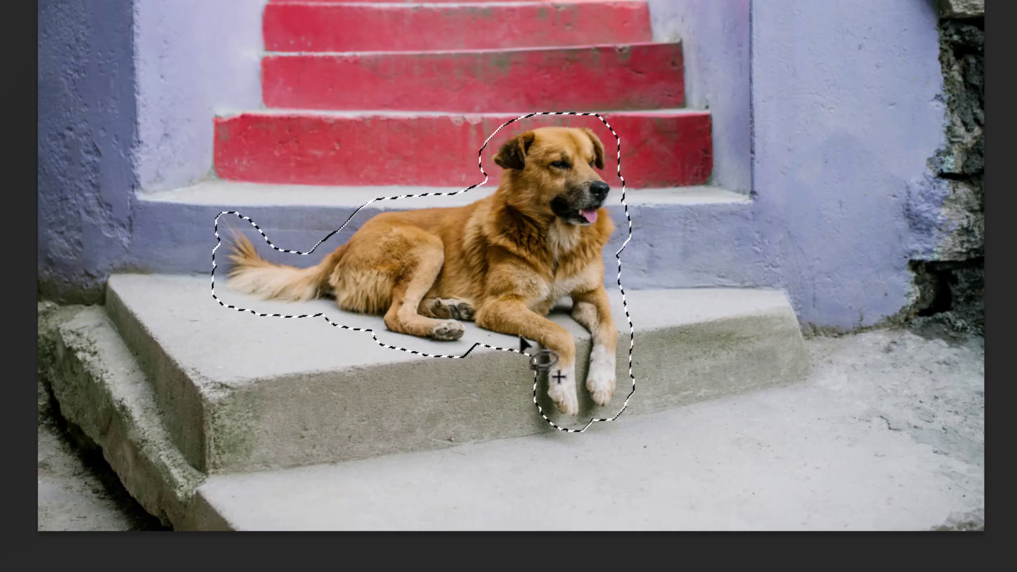
drag(407, 385, 410, 391)
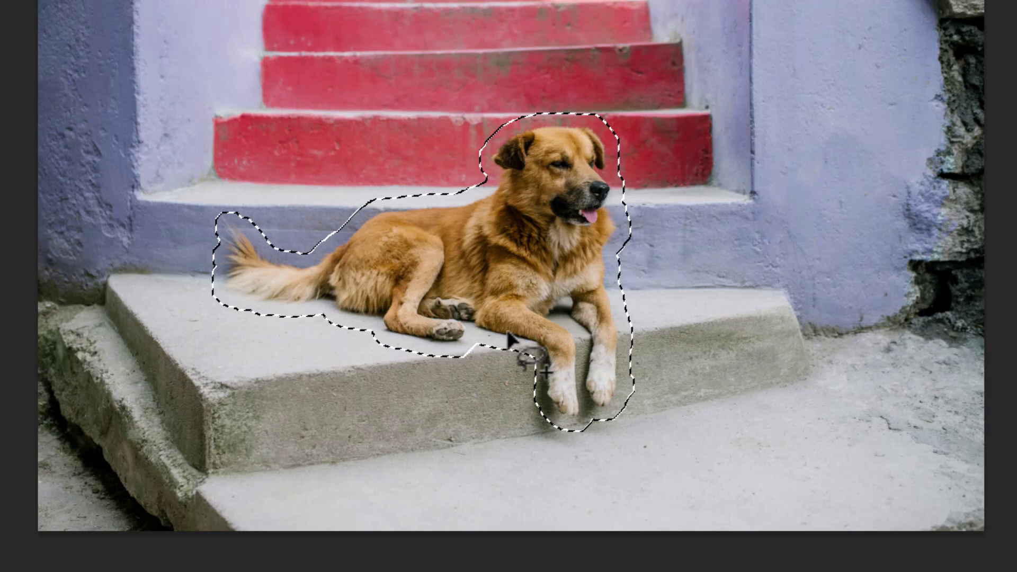
drag(512, 341, 639, 430)
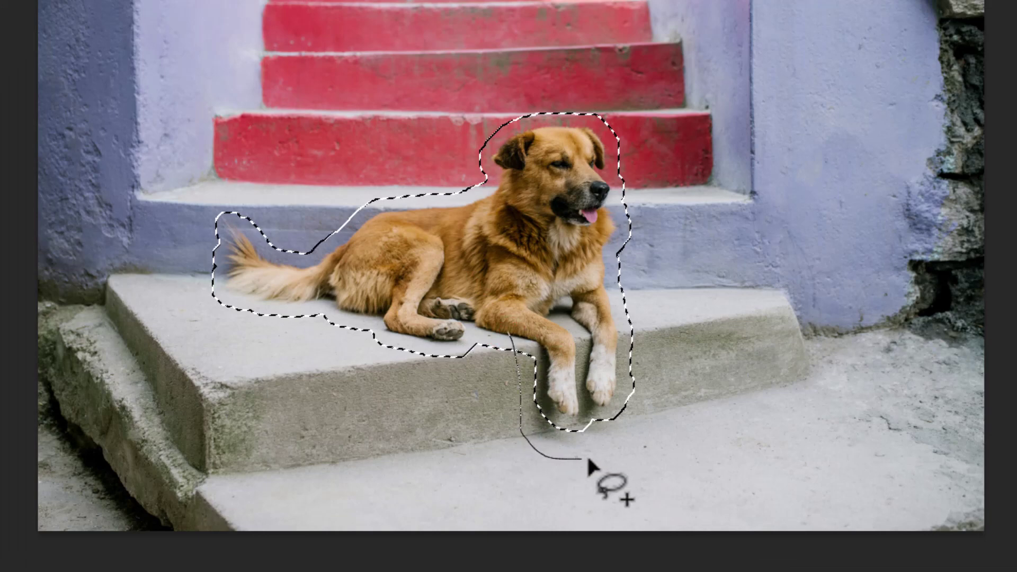
drag(640, 431, 540, 336)
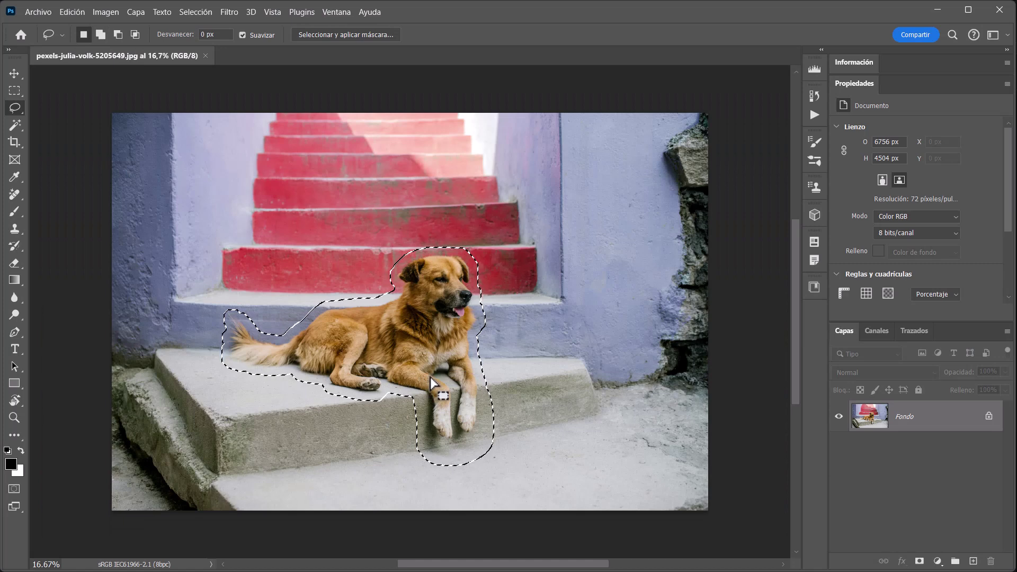
click(71, 11)
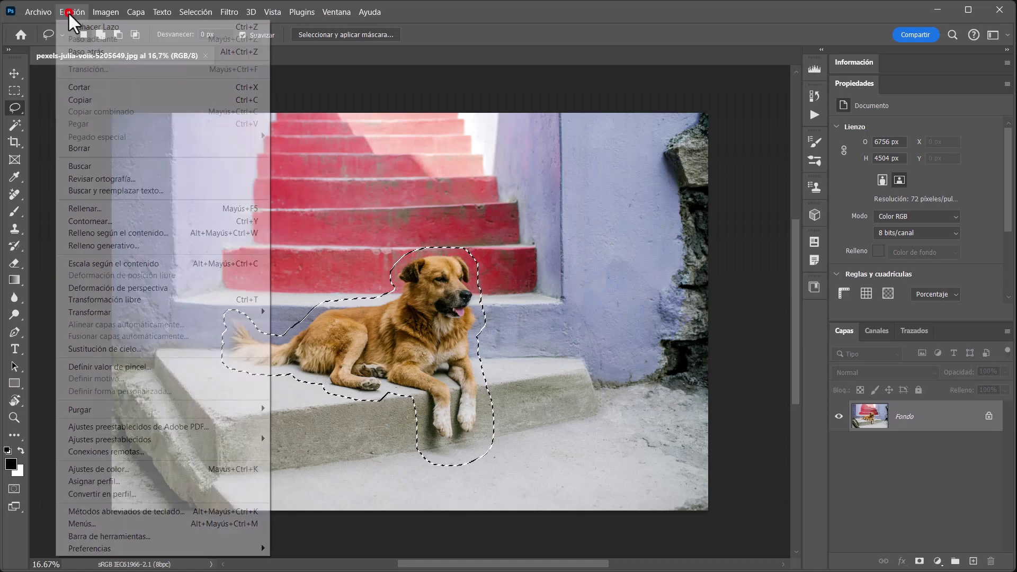
click(123, 246)
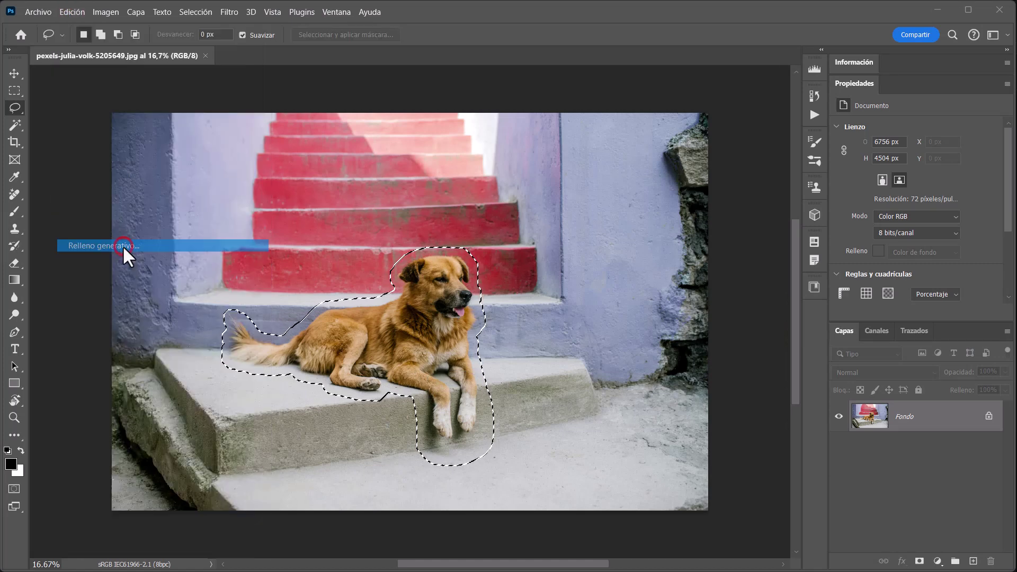
drag(288, 182, 244, 185)
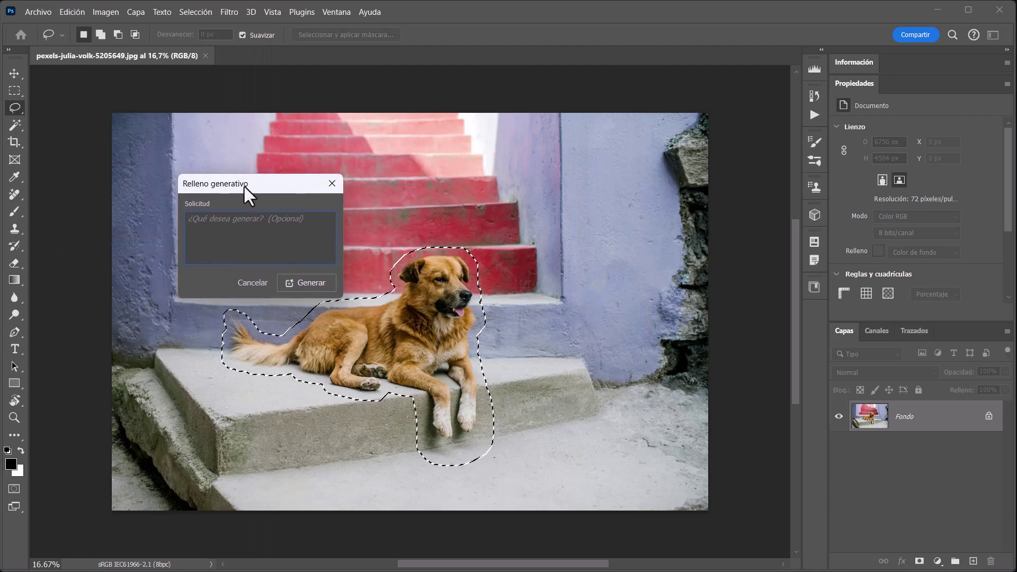
click(332, 183)
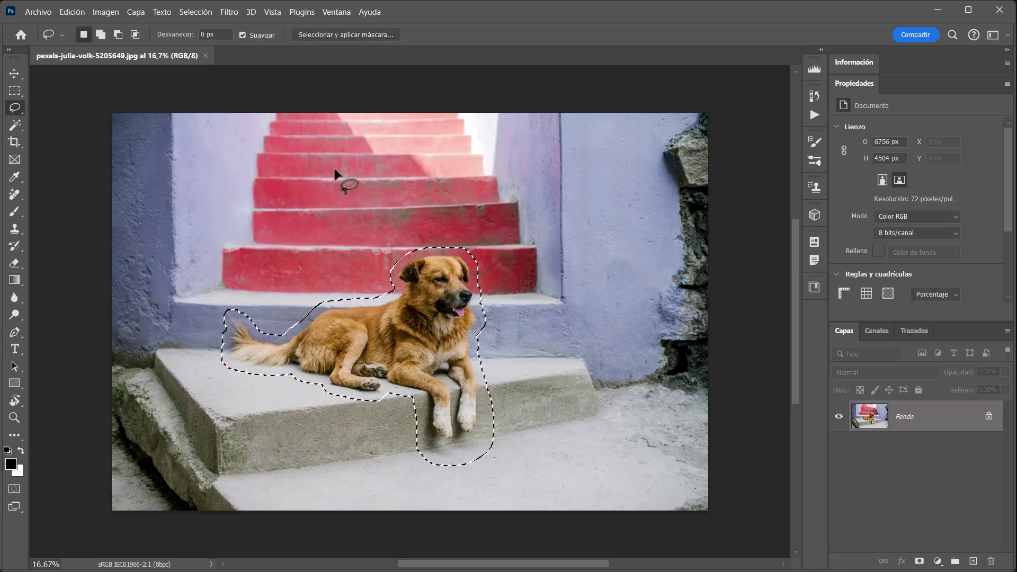
Turn on the contextual task bar from the Window menu, keeping the dog selection active
click(335, 11)
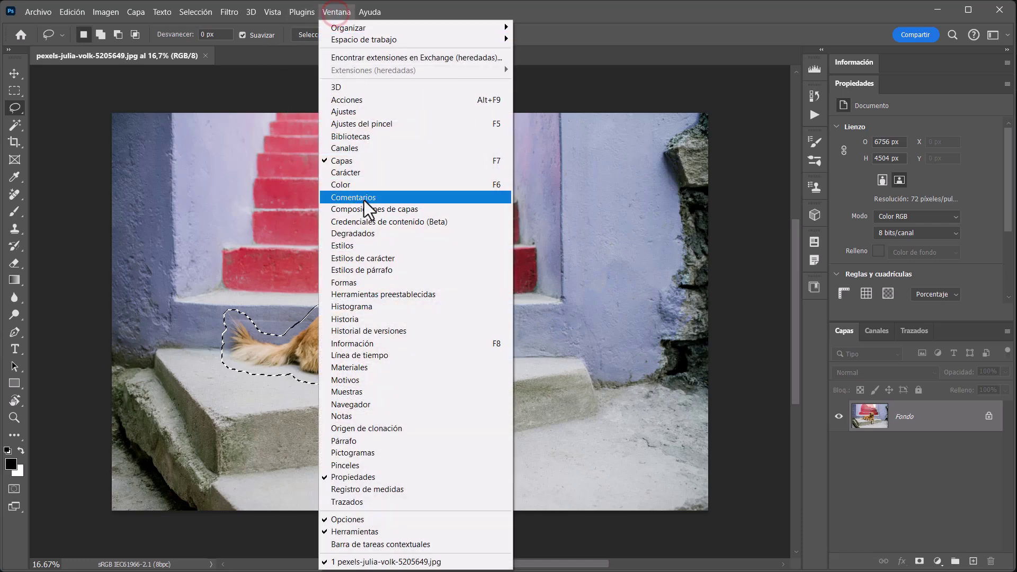
click(457, 546)
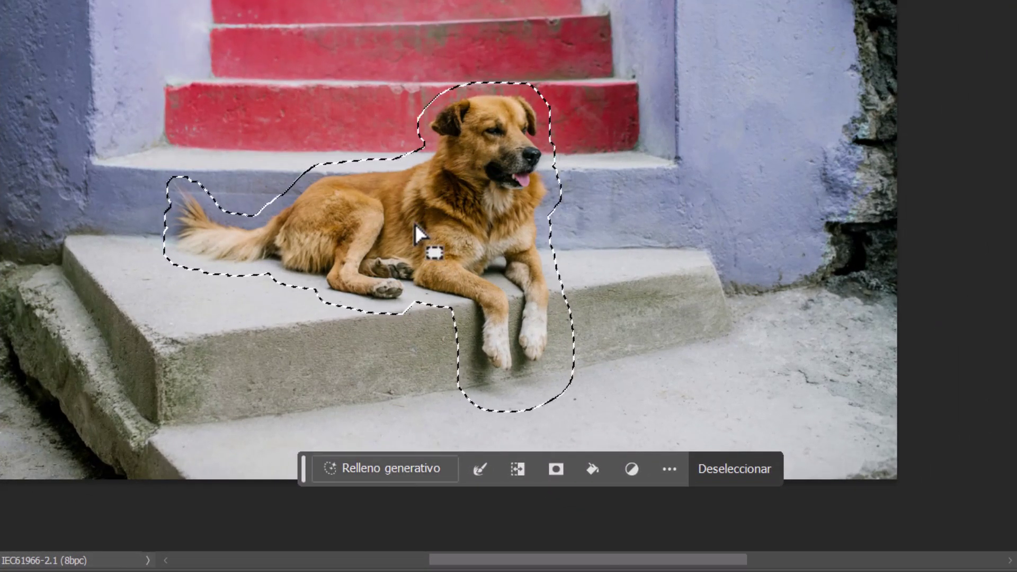
click(437, 197)
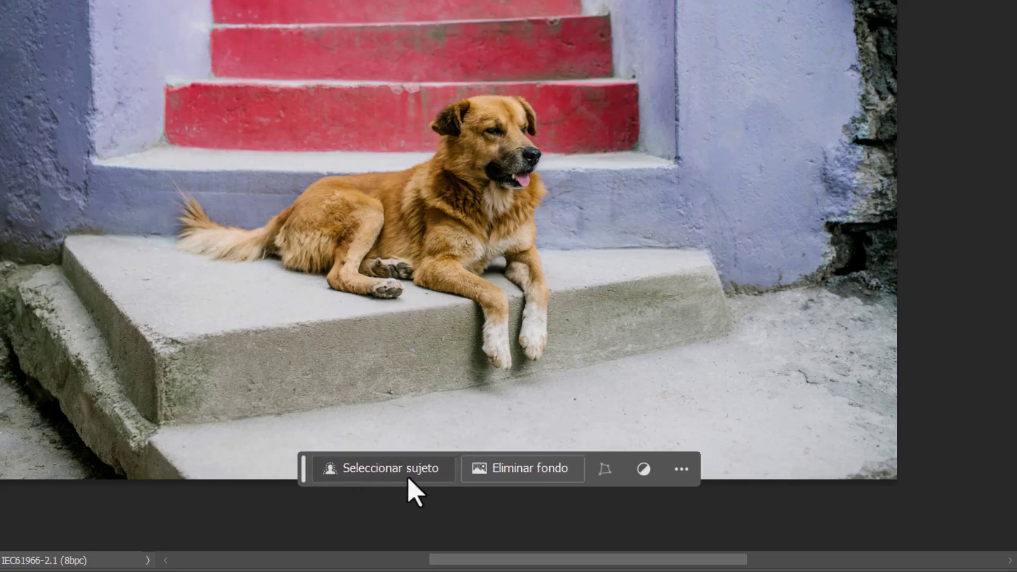
key(ctrl+z)
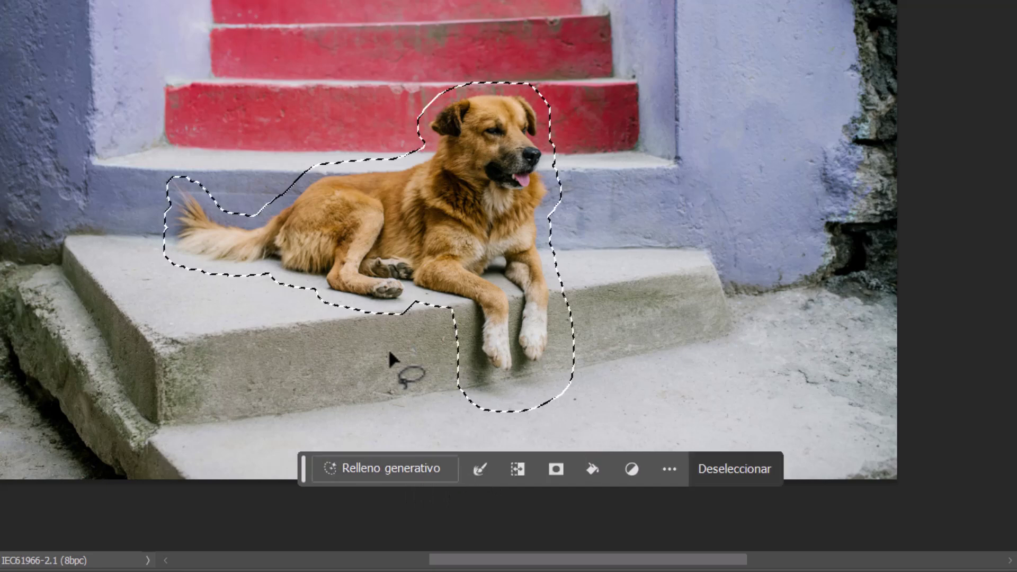
Run generative fill with an empty prompt to replace the dog with bare steps
click(389, 469)
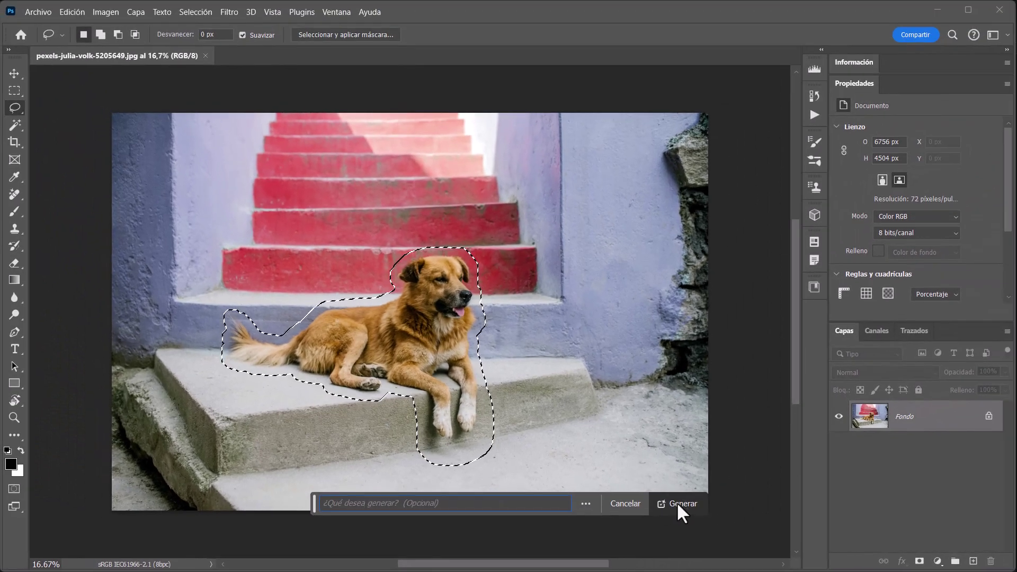
click(675, 501)
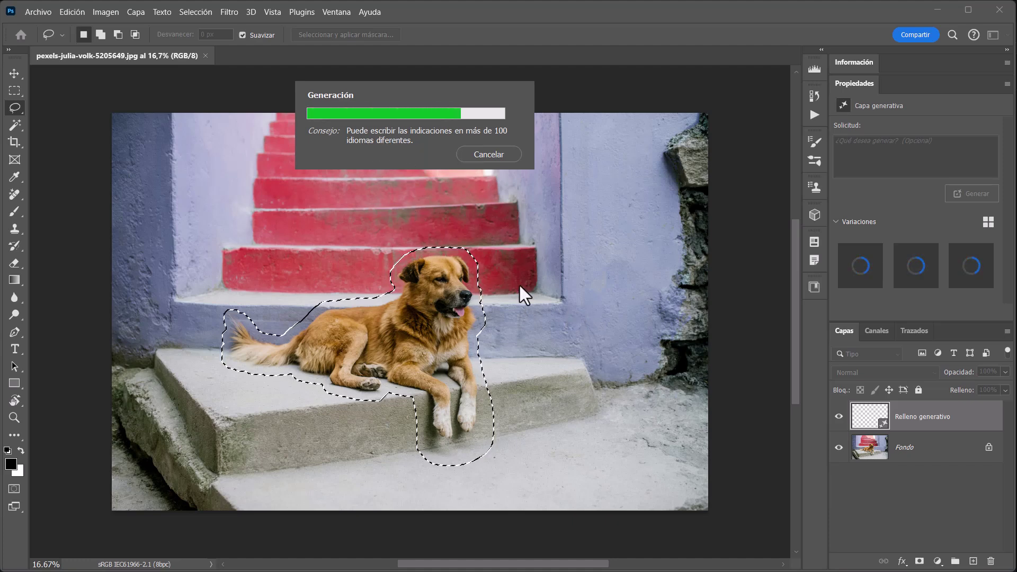
key(Escape)
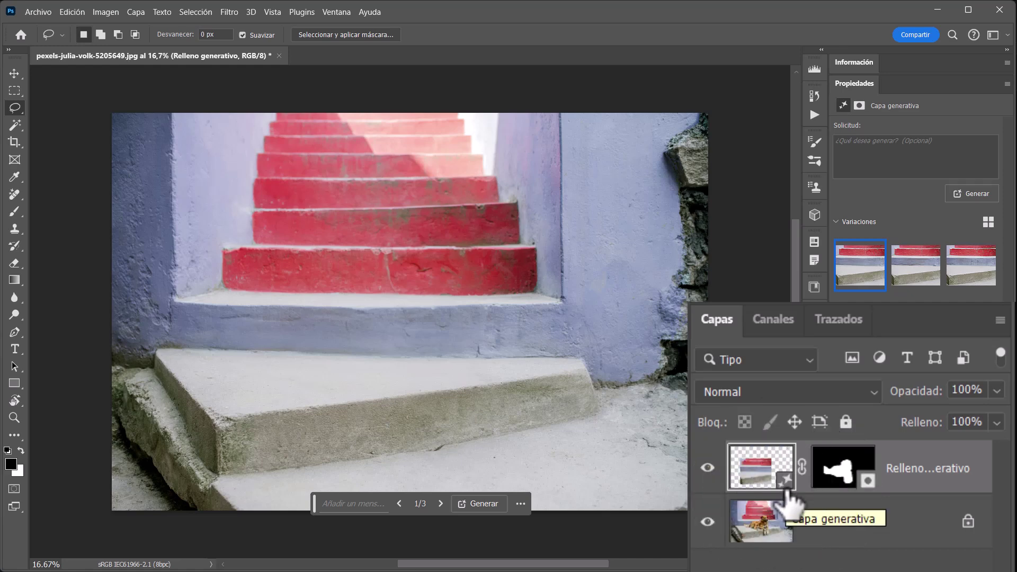
click(843, 474)
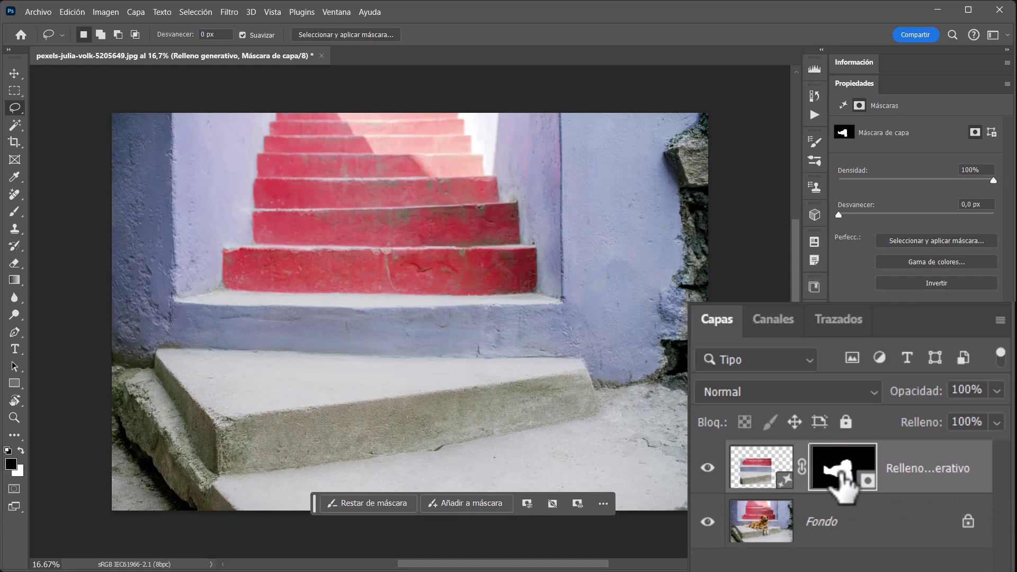
alt+click(839, 471)
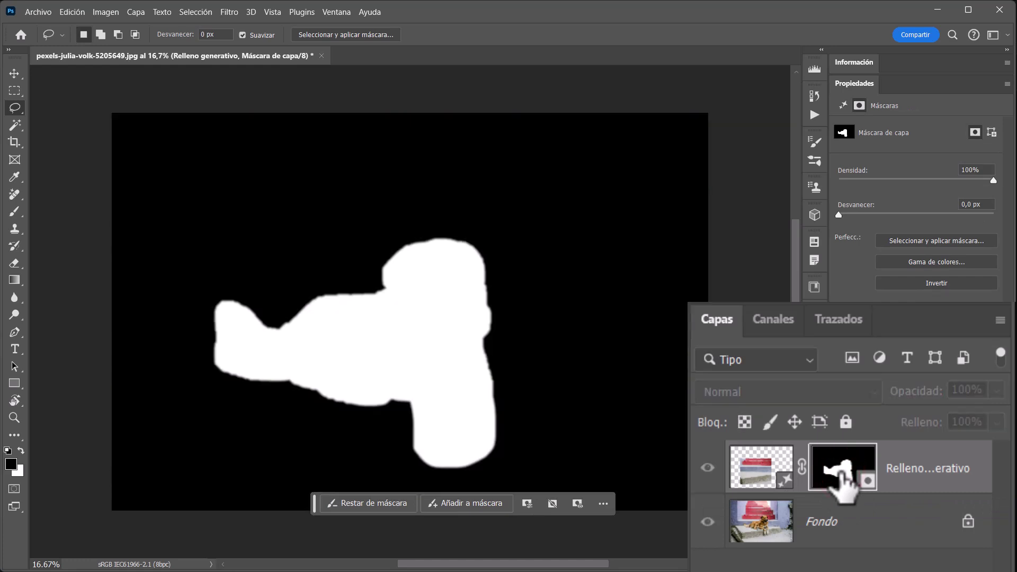
alt+click(841, 476)
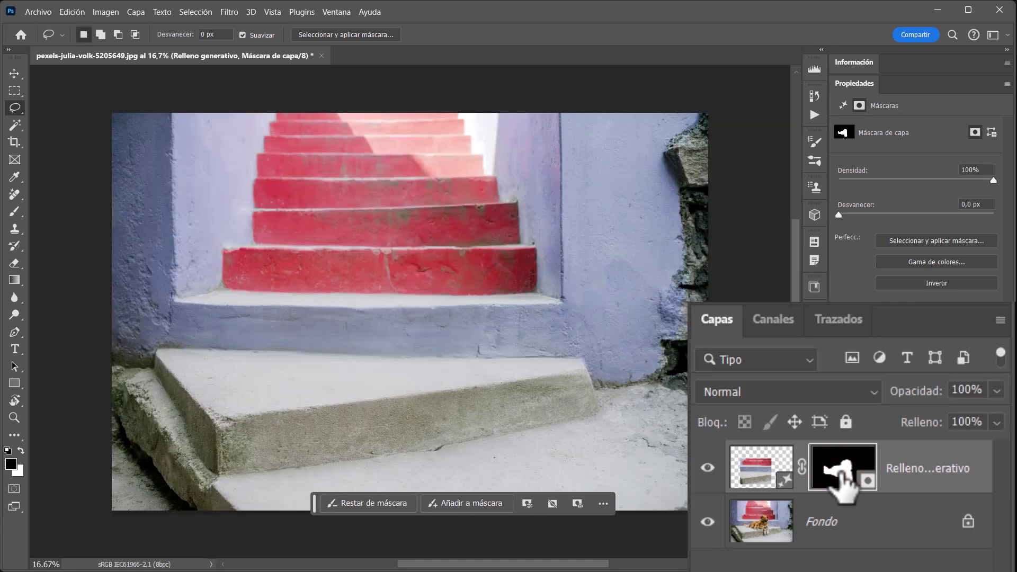
click(764, 466)
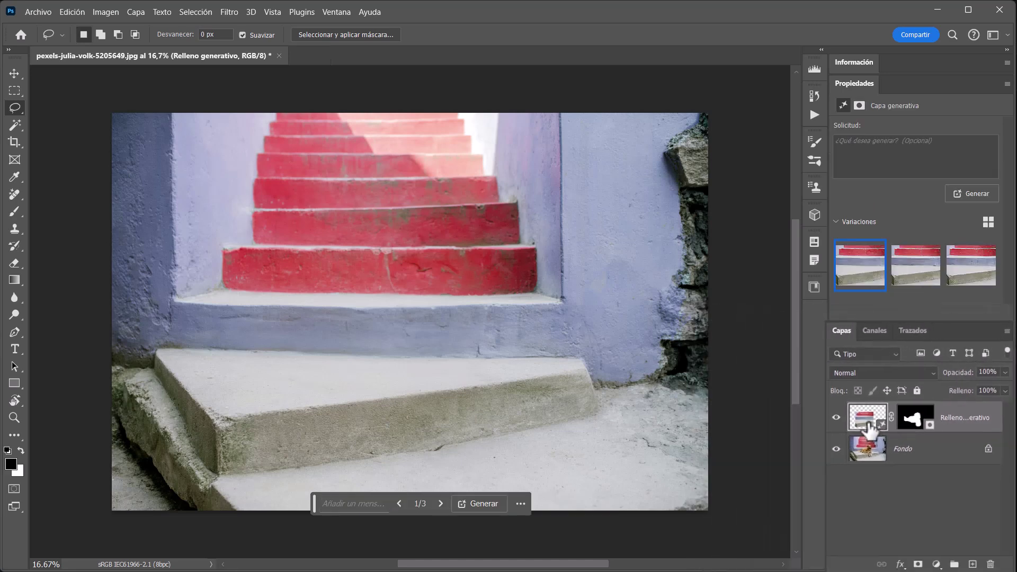
Detach the Properties panel and preview all three generated stair variations
drag(854, 83, 793, 58)
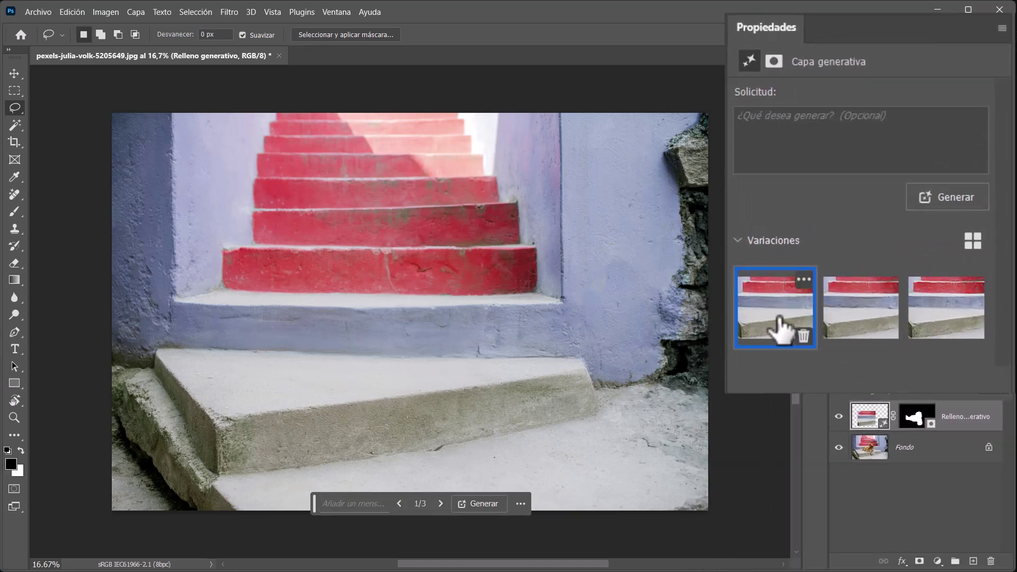
click(859, 318)
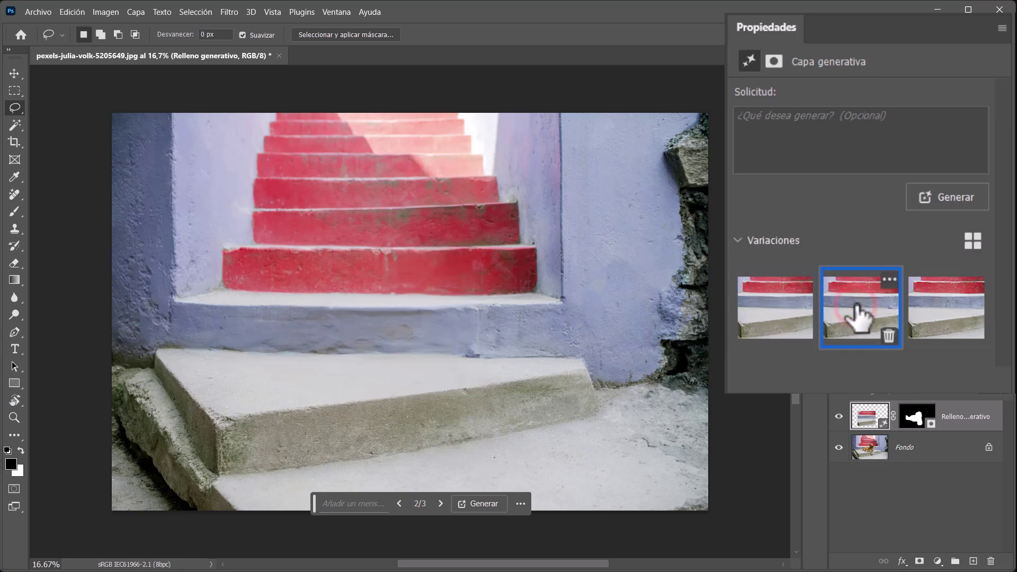
click(942, 317)
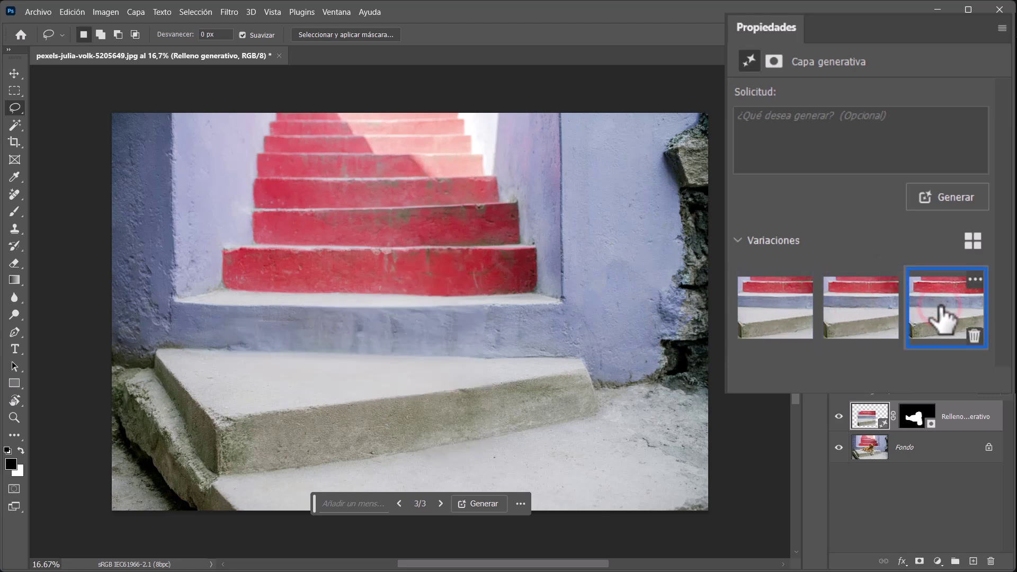
click(854, 316)
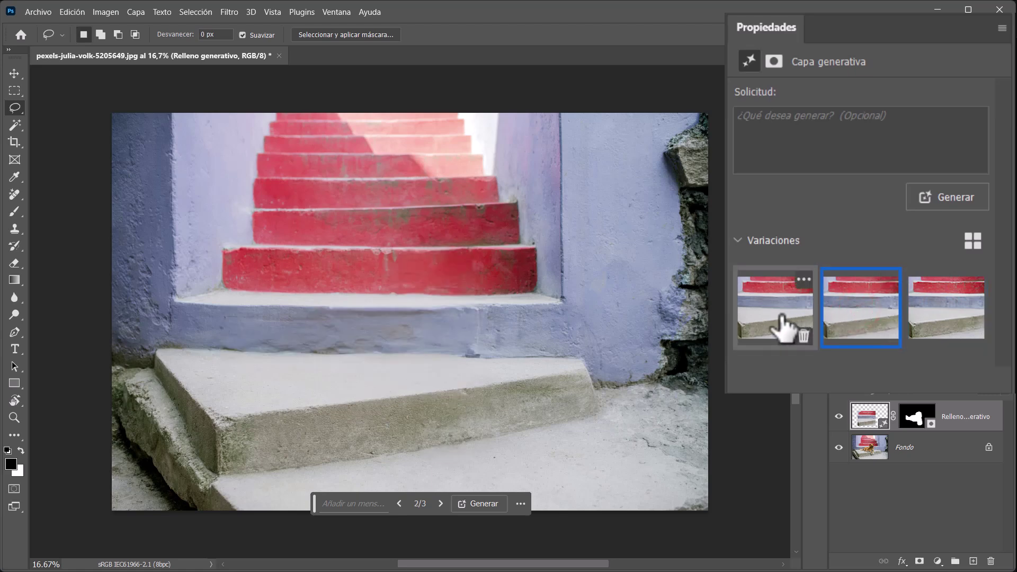
click(783, 326)
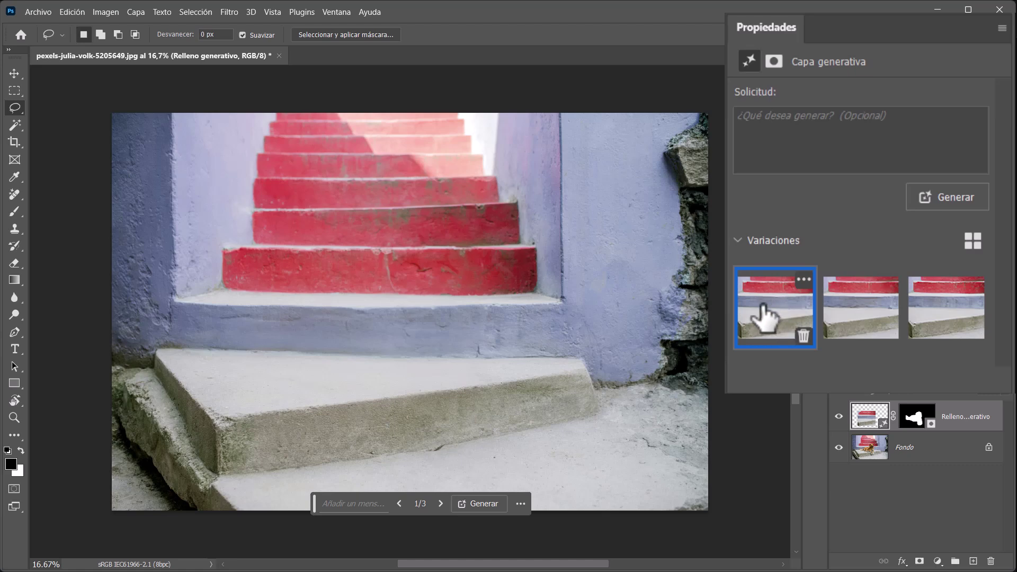
Close the feedback menu unrated and delete the second and third variations
click(804, 280)
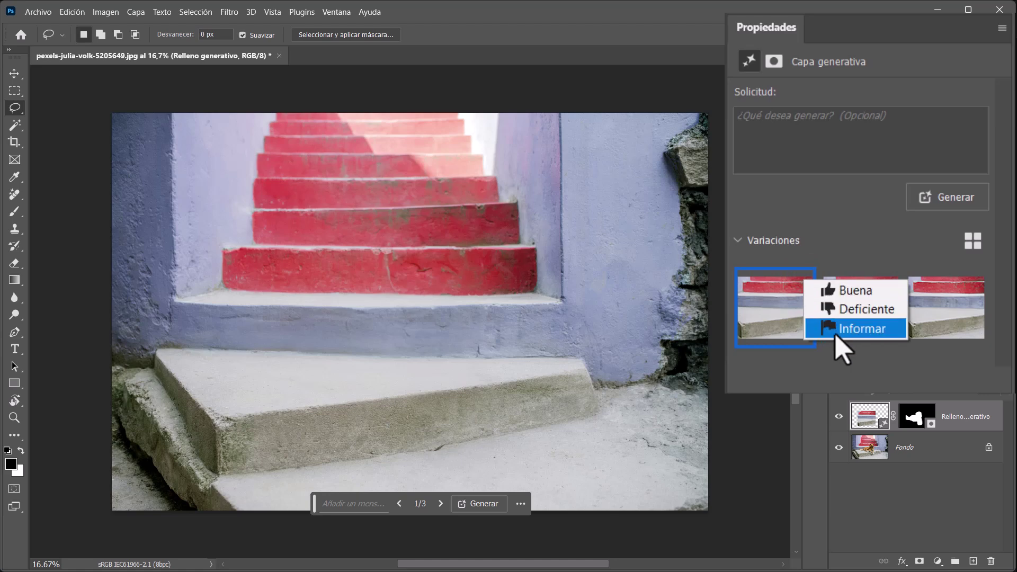
click(788, 377)
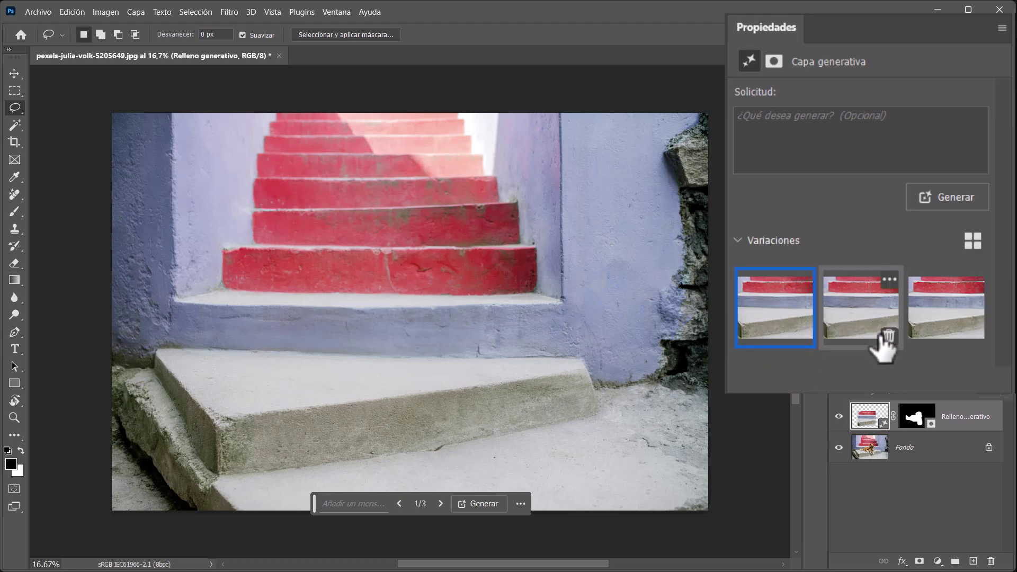
click(889, 336)
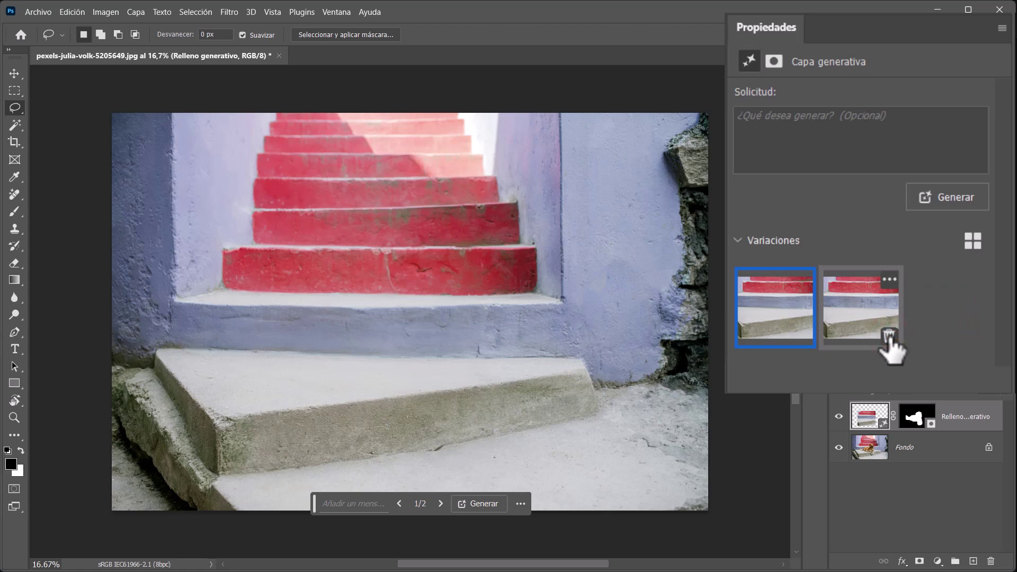
click(889, 336)
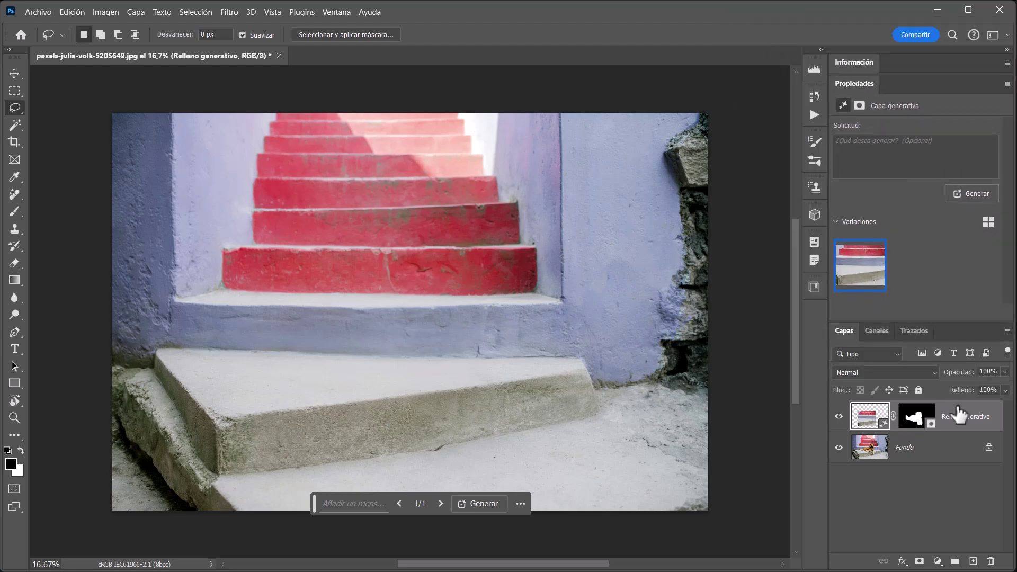
right_click(946, 406)
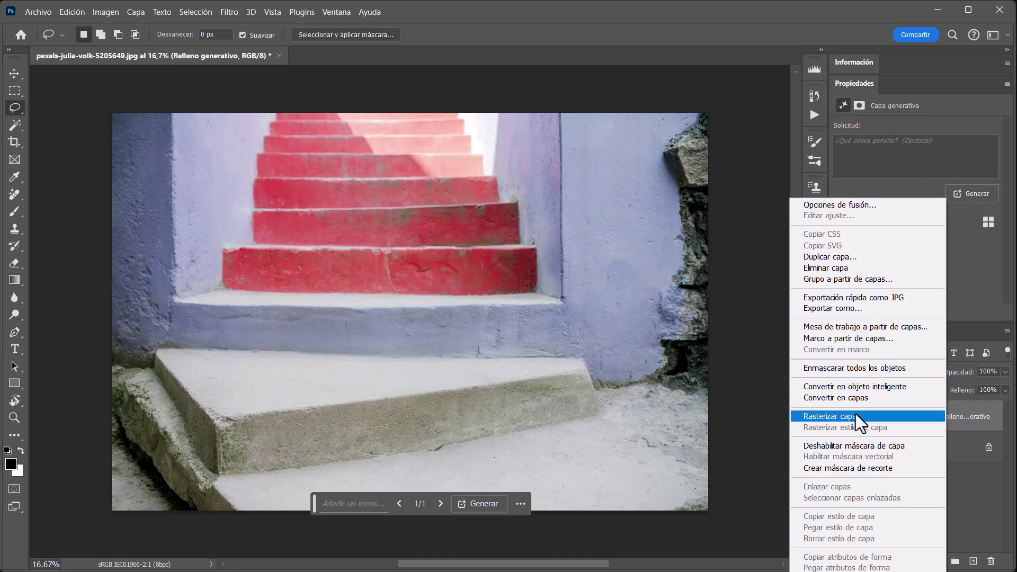
click(960, 411)
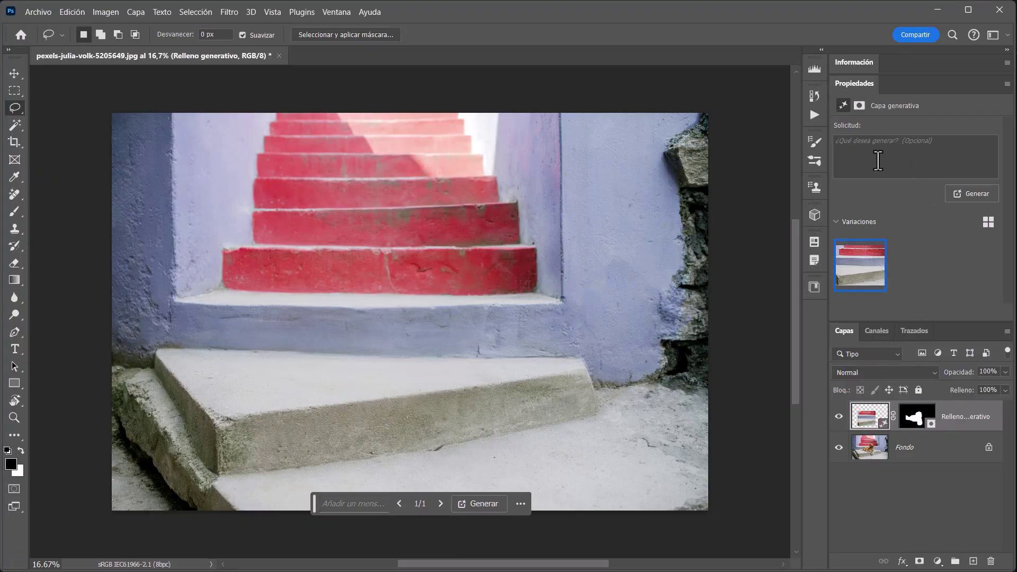
click(878, 160)
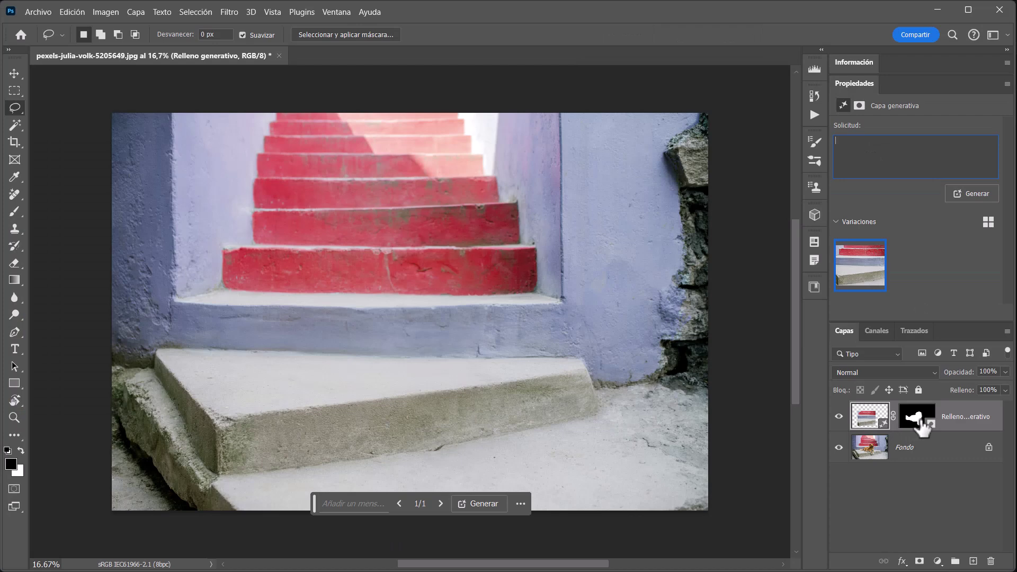
alt+click(915, 420)
alt+click(916, 421)
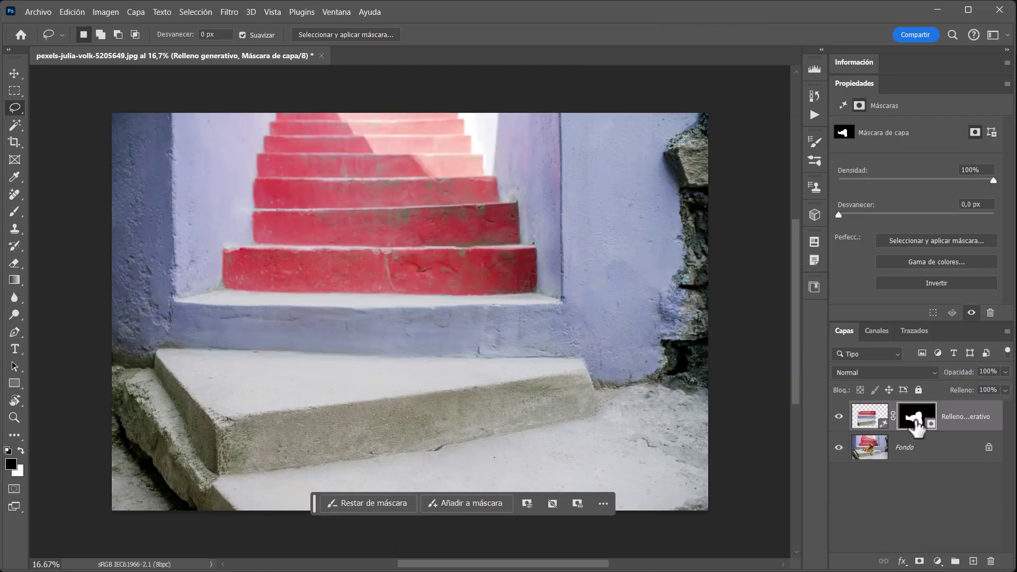
click(863, 423)
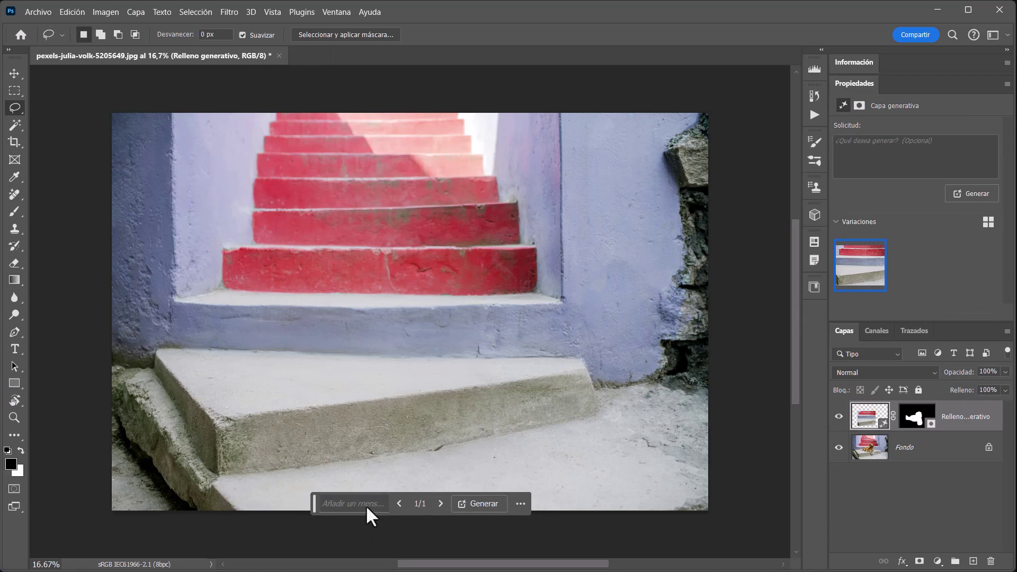
click(868, 154)
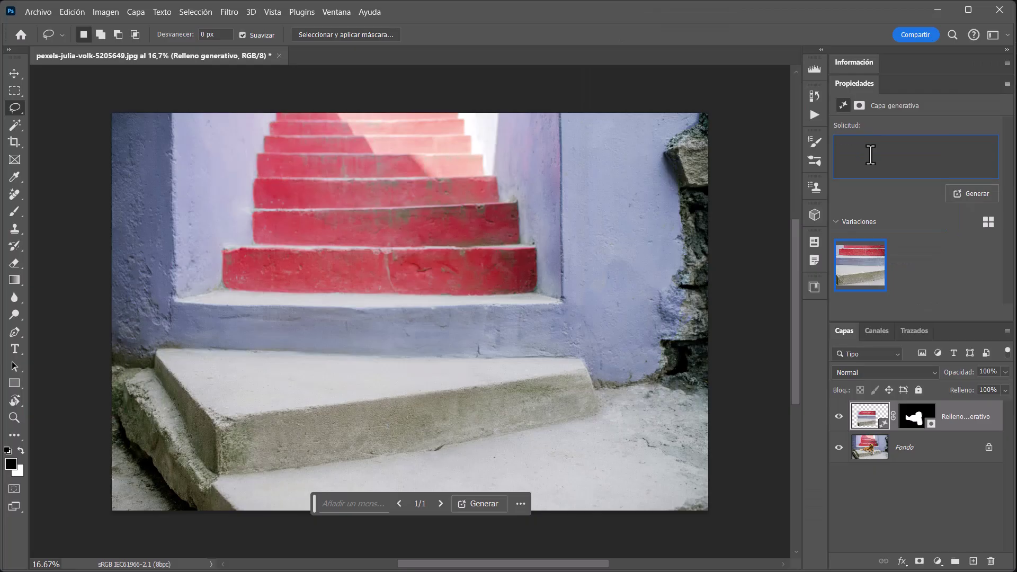
Generate from the 'un gato' prompt and step through the four resulting variations
key(Return)
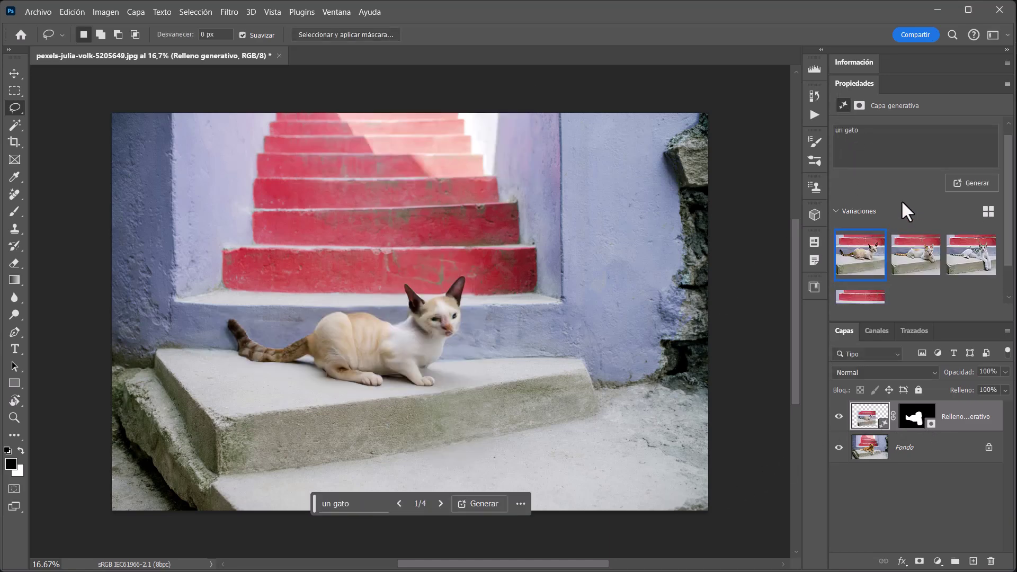
scroll(901, 199, down, 1)
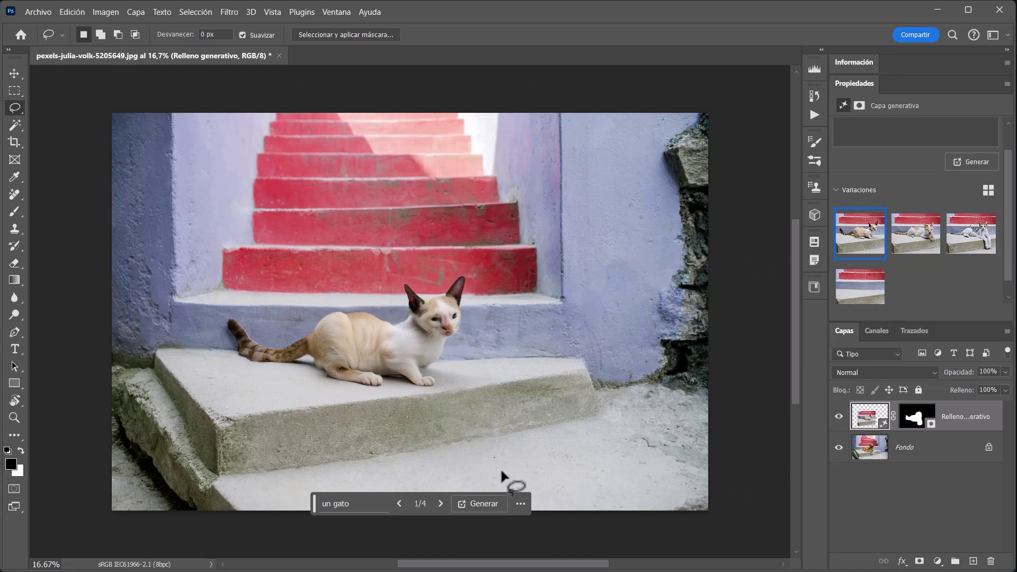
click(440, 501)
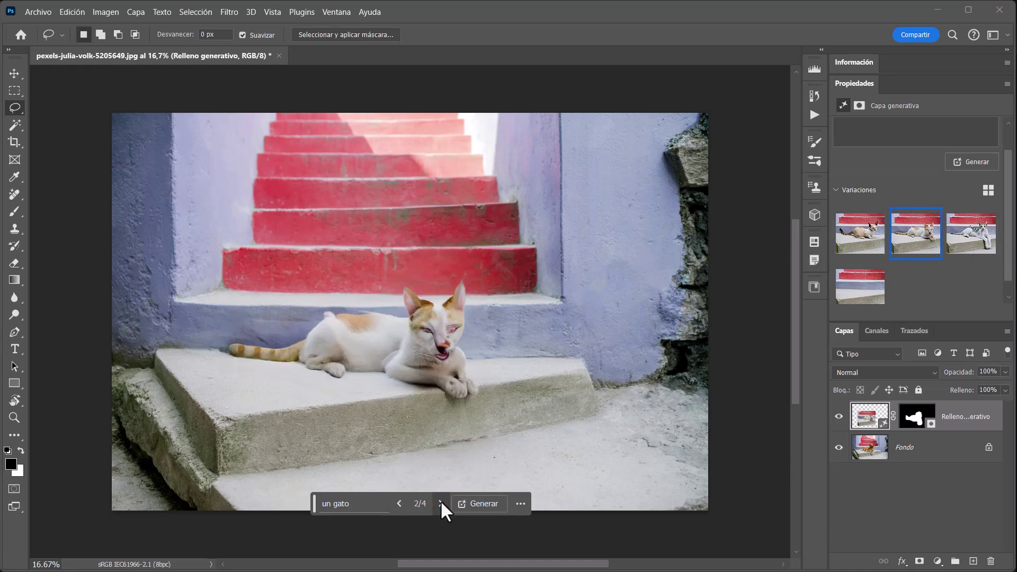
click(440, 500)
click(440, 500)
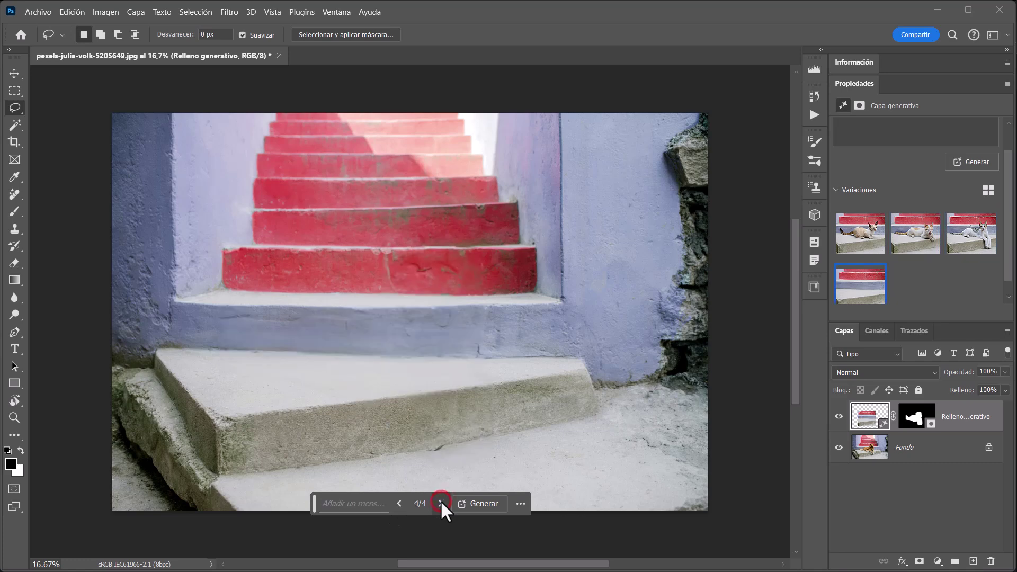
click(399, 503)
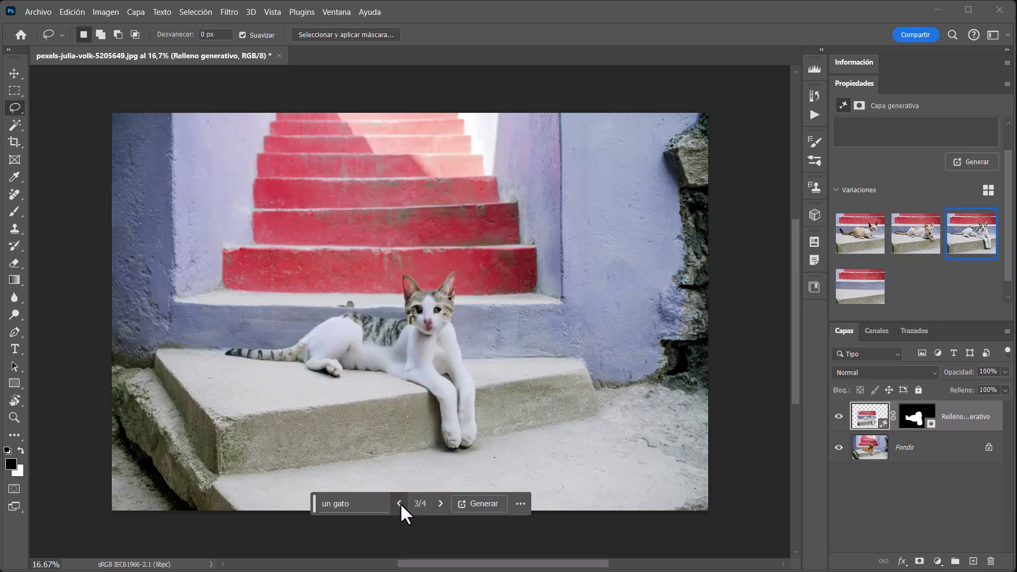
Zoom to 100% to compare the cats, settle on the cream cat, and zoom out
key(ctrl+1)
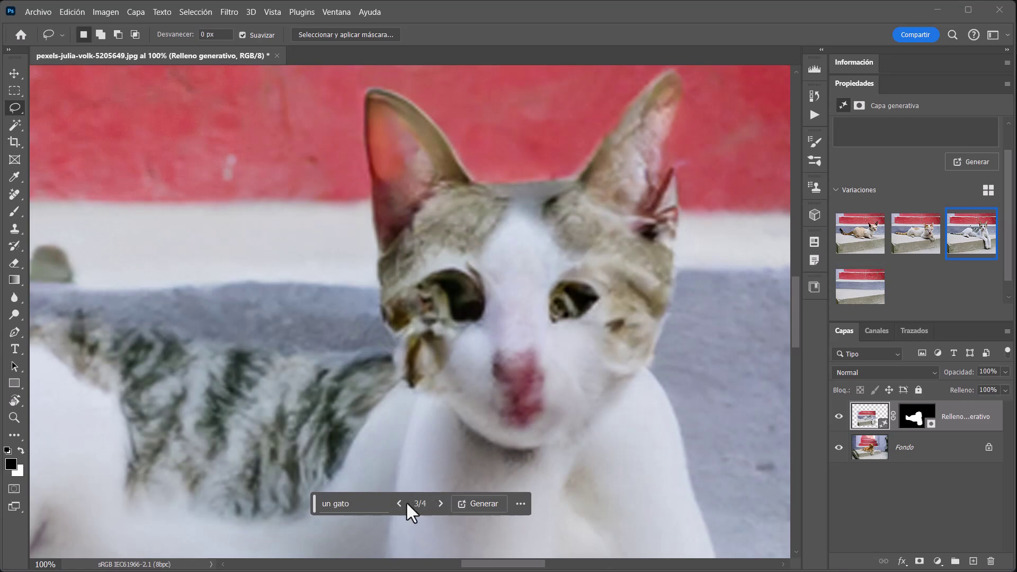
click(399, 504)
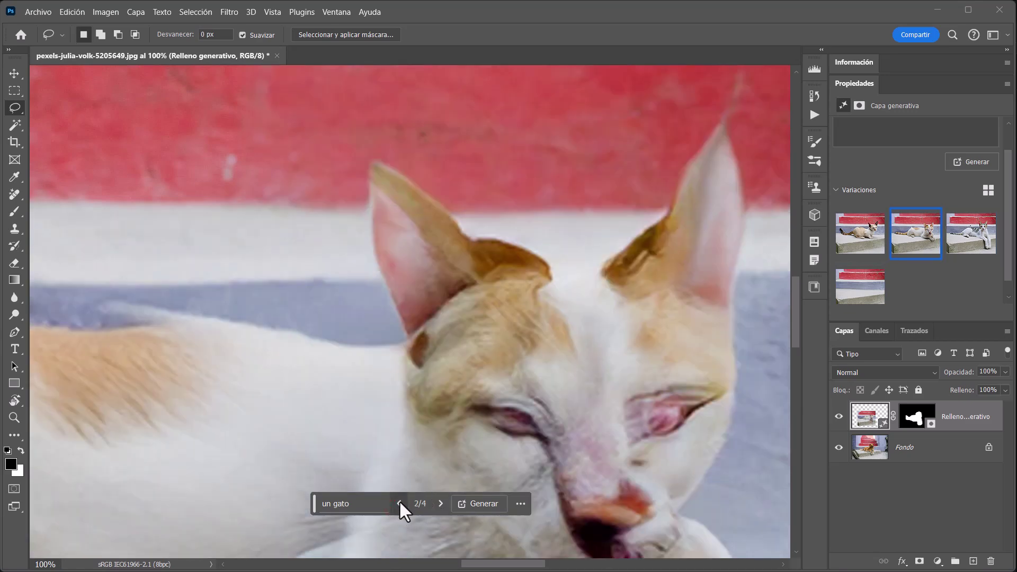
click(399, 504)
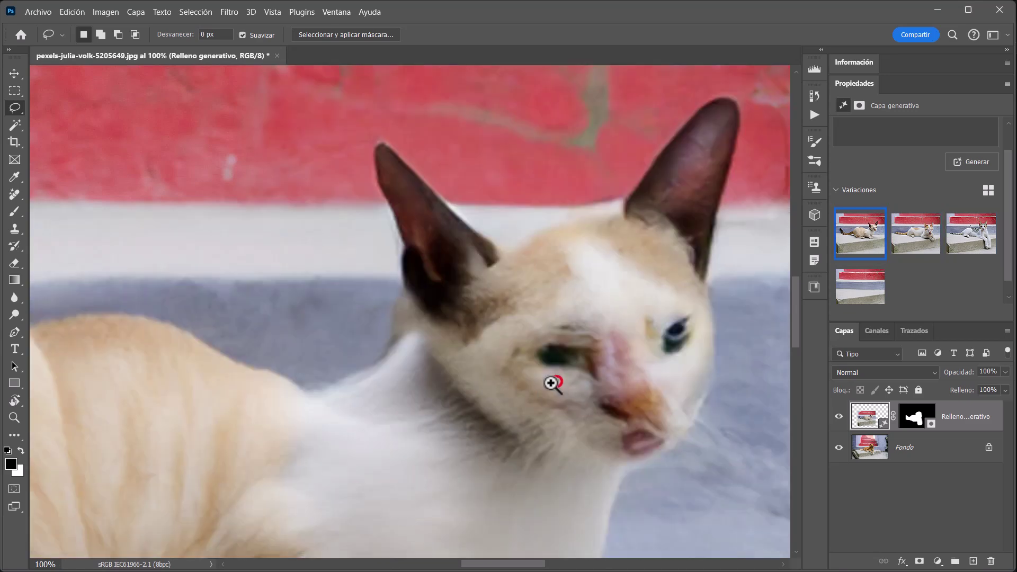
drag(551, 382, 521, 402)
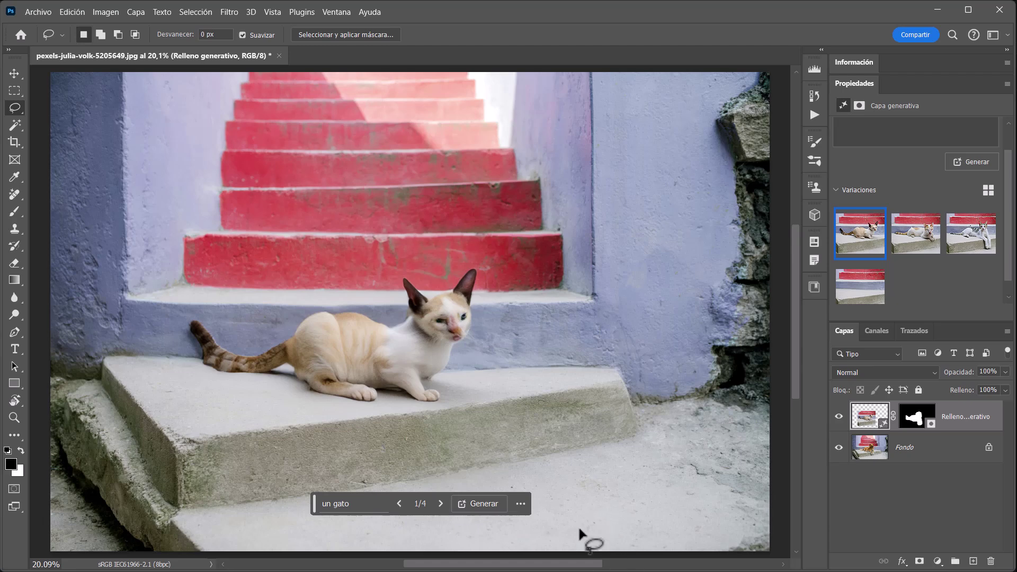
Delete the three cat variations, then toggle the generative layer's mask view on and off
click(860, 286)
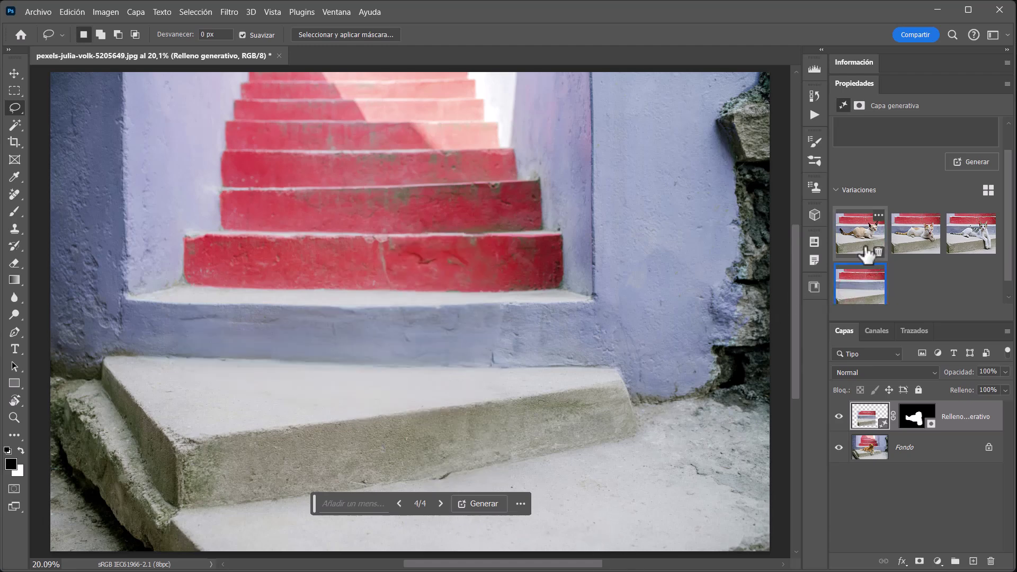
click(879, 252)
click(879, 284)
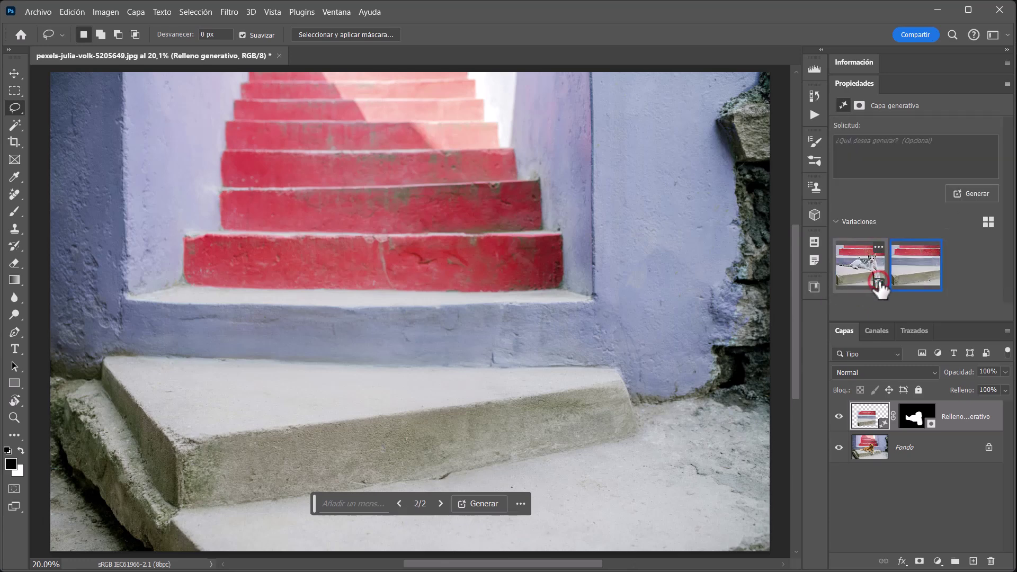
click(878, 283)
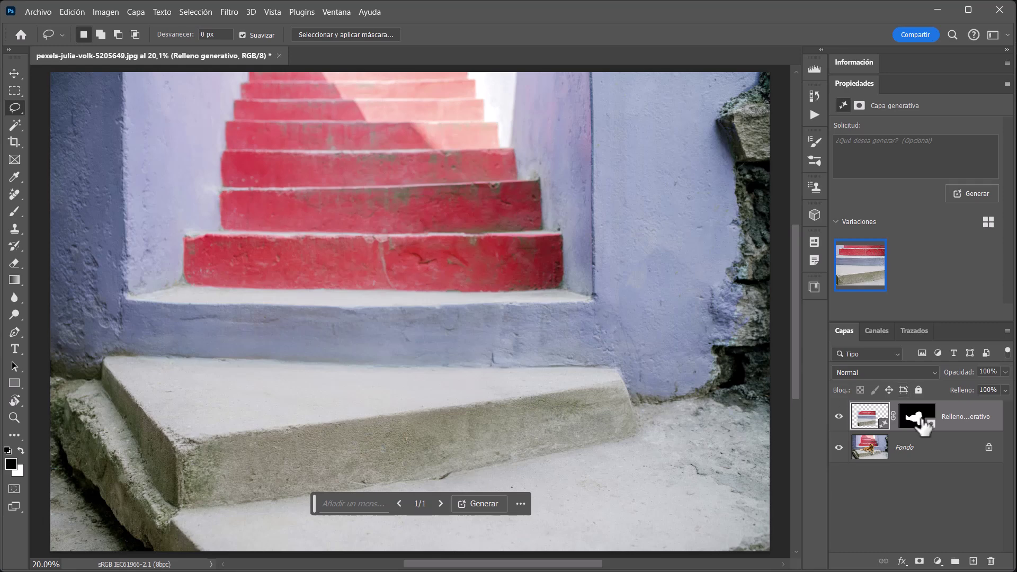
alt+click(922, 421)
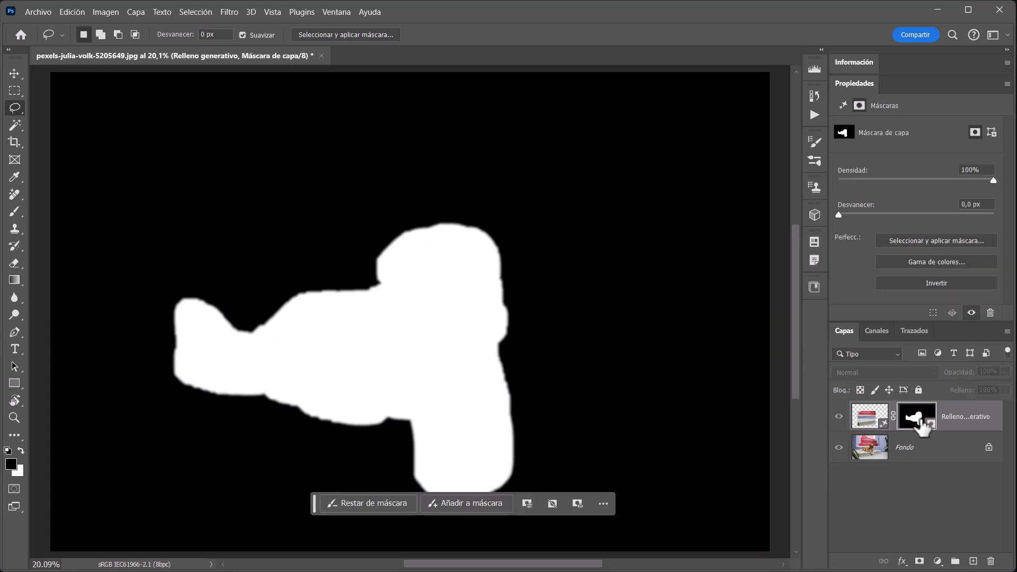
alt+click(922, 421)
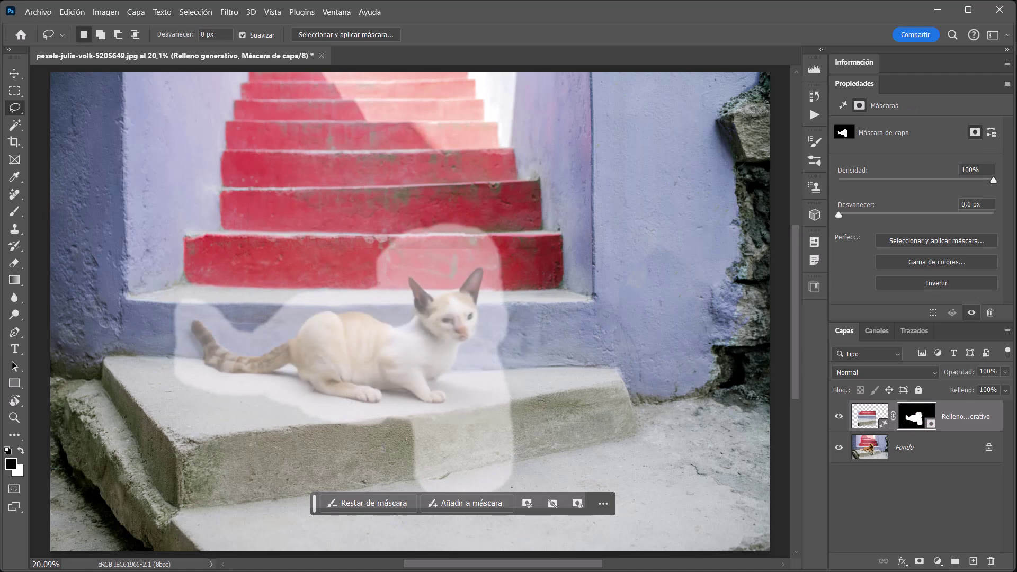
Marquee the centre of the stairs and generative-fill it with the prompt 'un gato'
key(m)
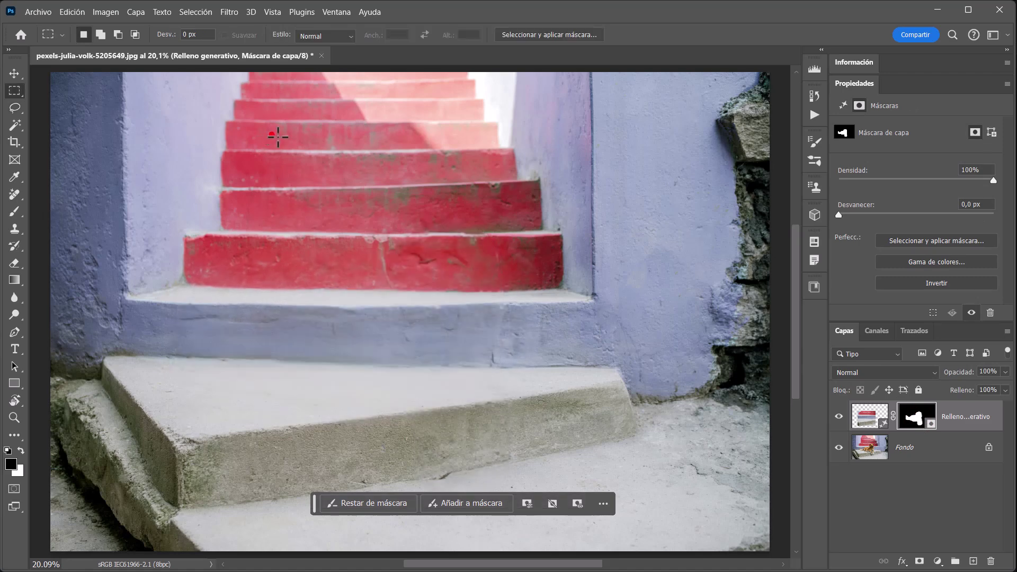
drag(277, 137, 507, 415)
click(380, 507)
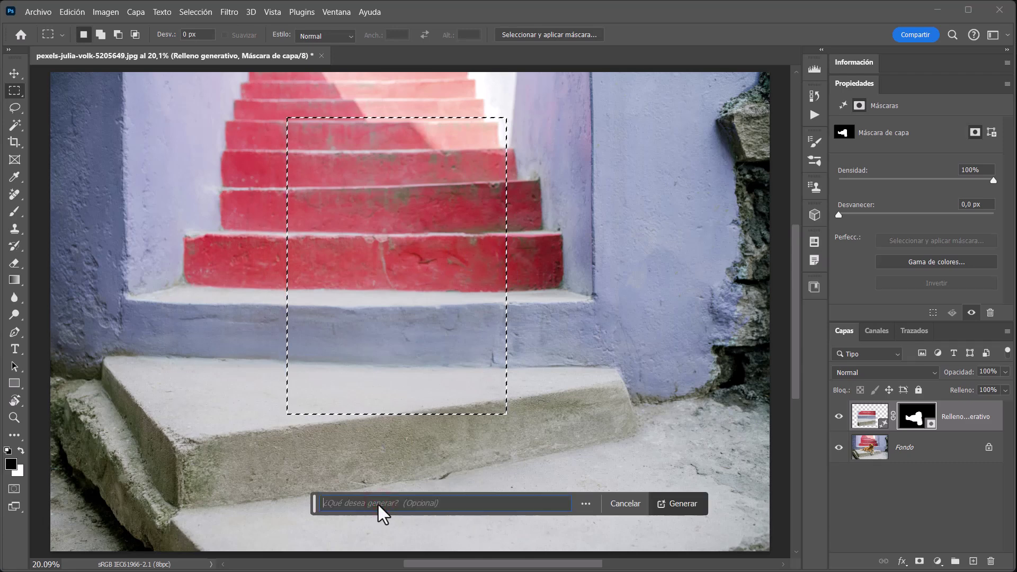
text(un gat)
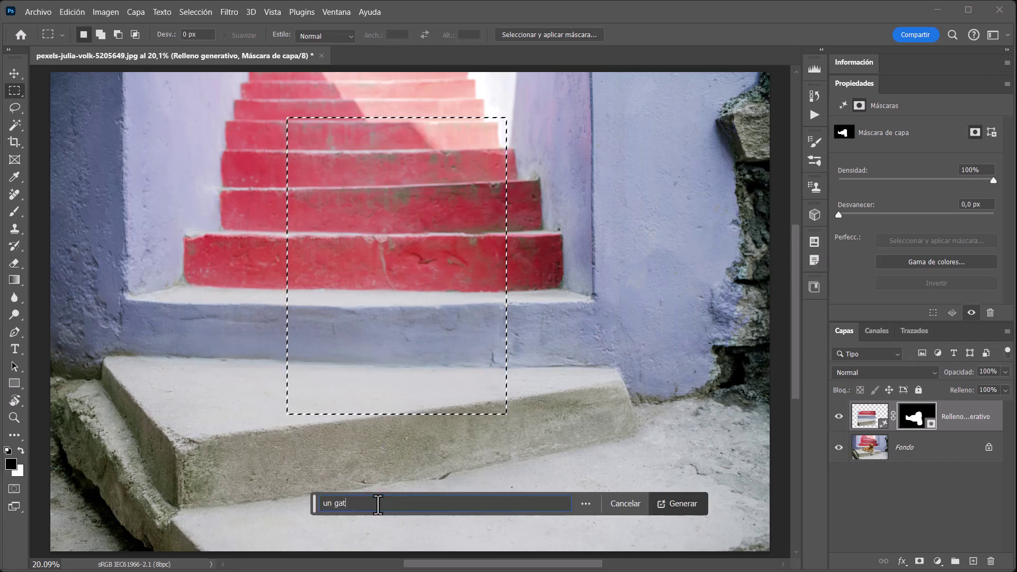
text(o)
click(680, 503)
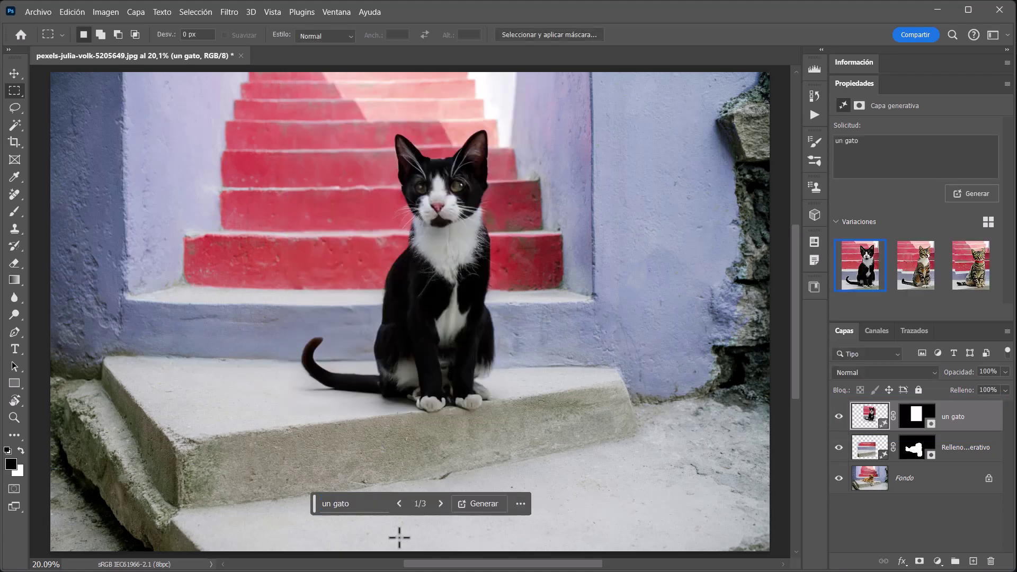
Compare the cat variations and keep the second one, the upright tabby
click(440, 504)
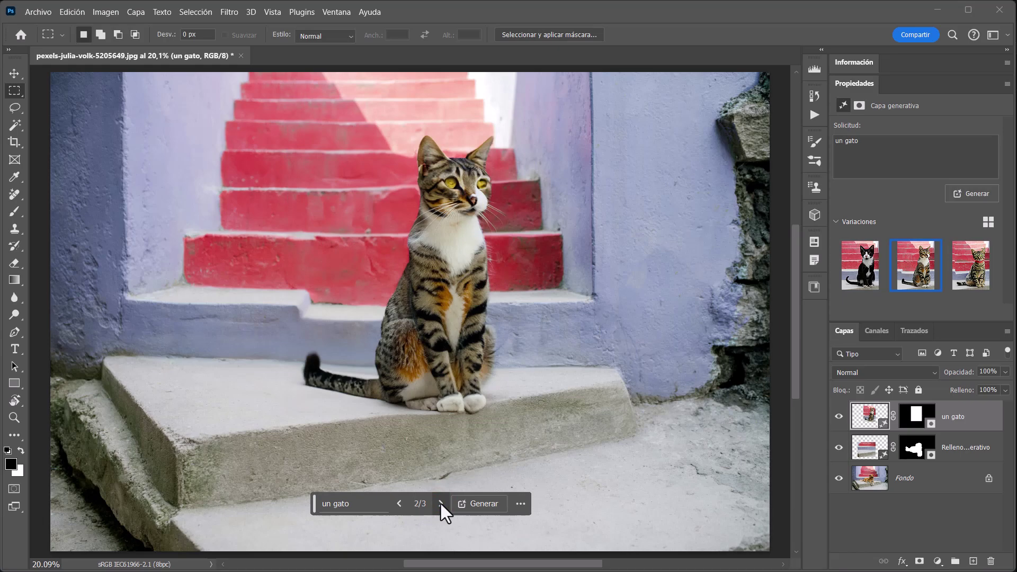
click(440, 504)
click(398, 501)
Nudge the generated tabby cat up-left with the Move tool, then back onto the steps
click(14, 74)
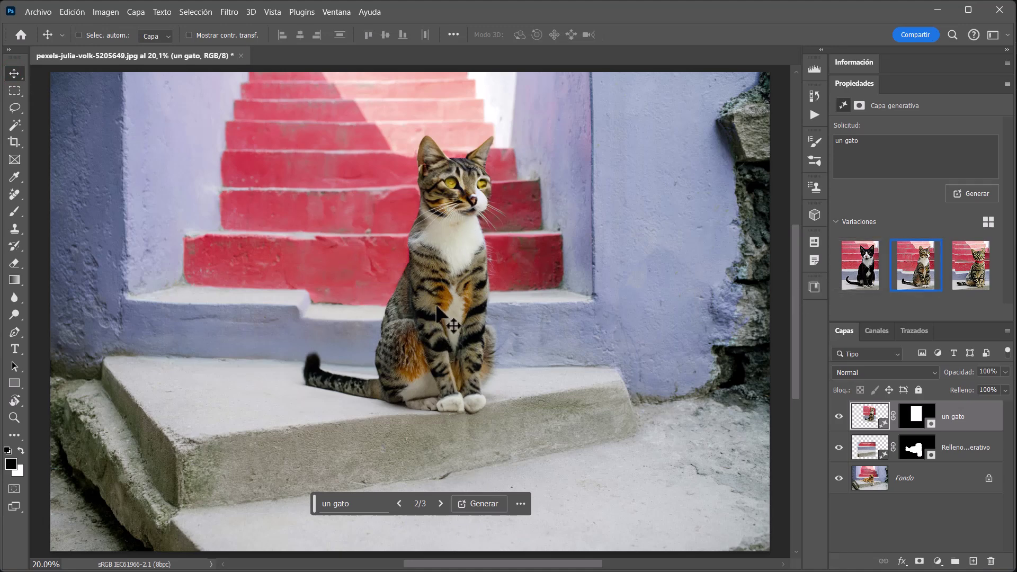
drag(450, 300, 375, 281)
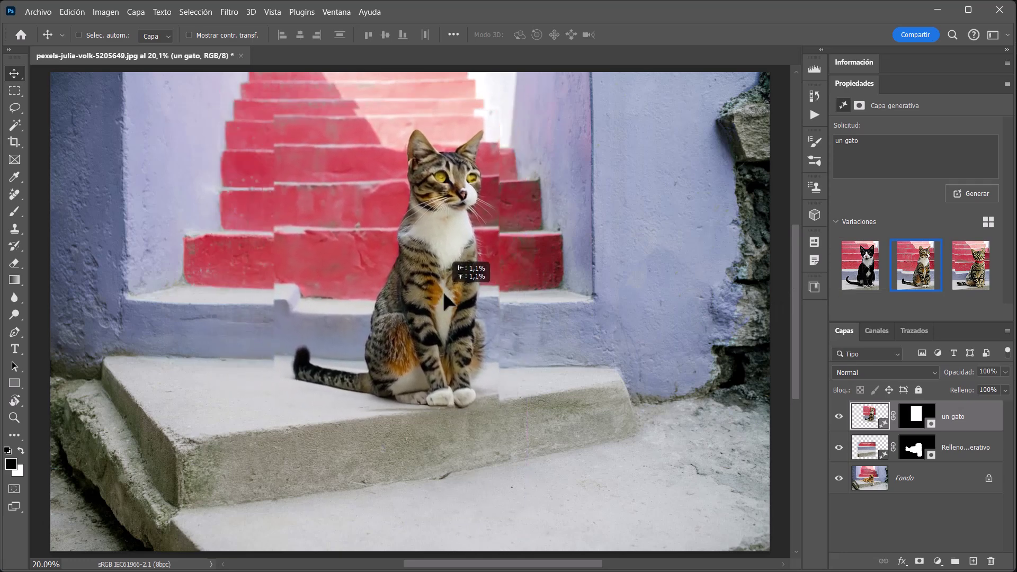
drag(375, 281, 451, 293)
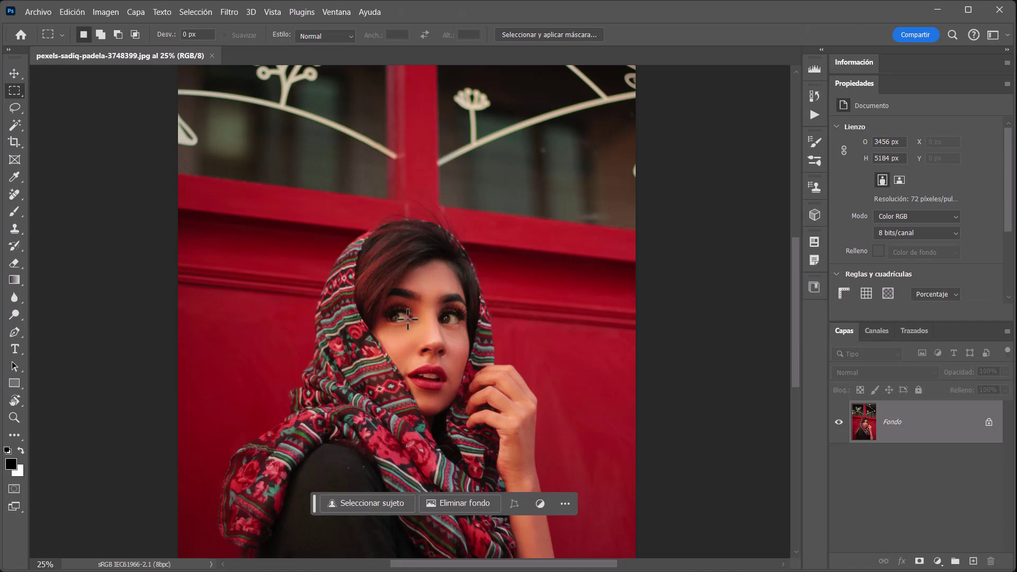
Select a rectangle over the woman's eyes and generate glasses with the prompt 'gafas'
scroll(408, 319, up, 2)
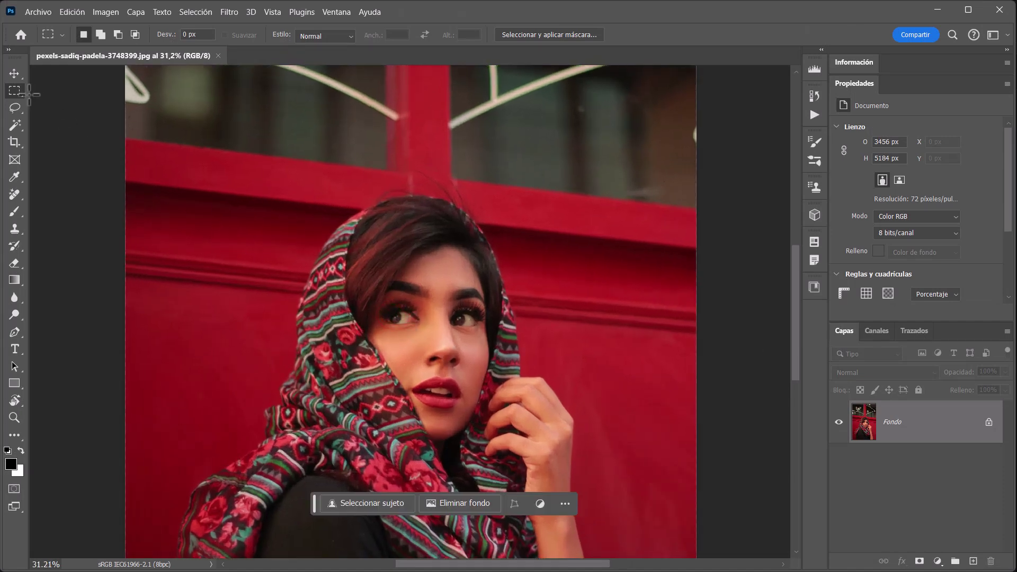
drag(334, 276, 509, 337)
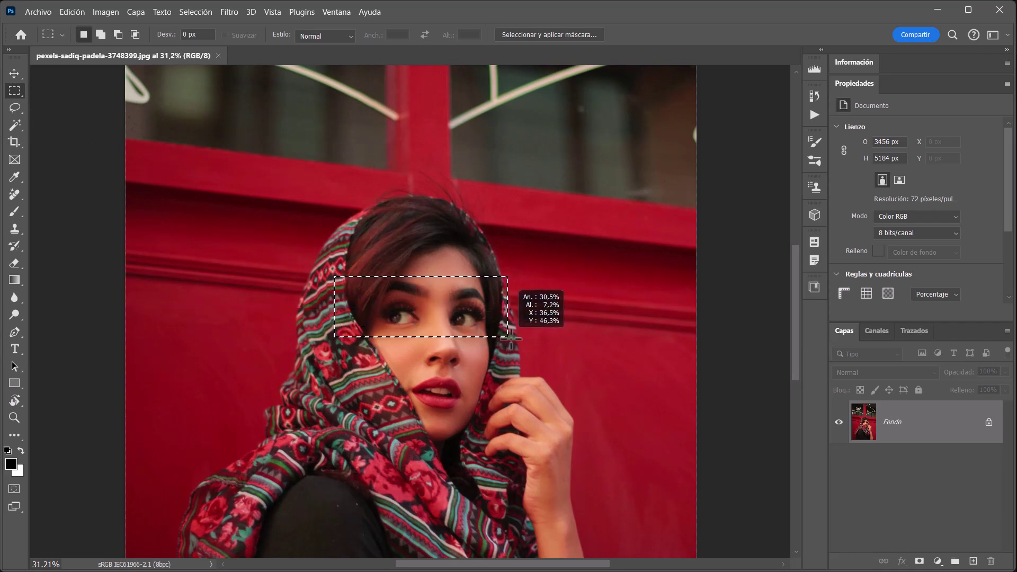
drag(507, 336, 512, 340)
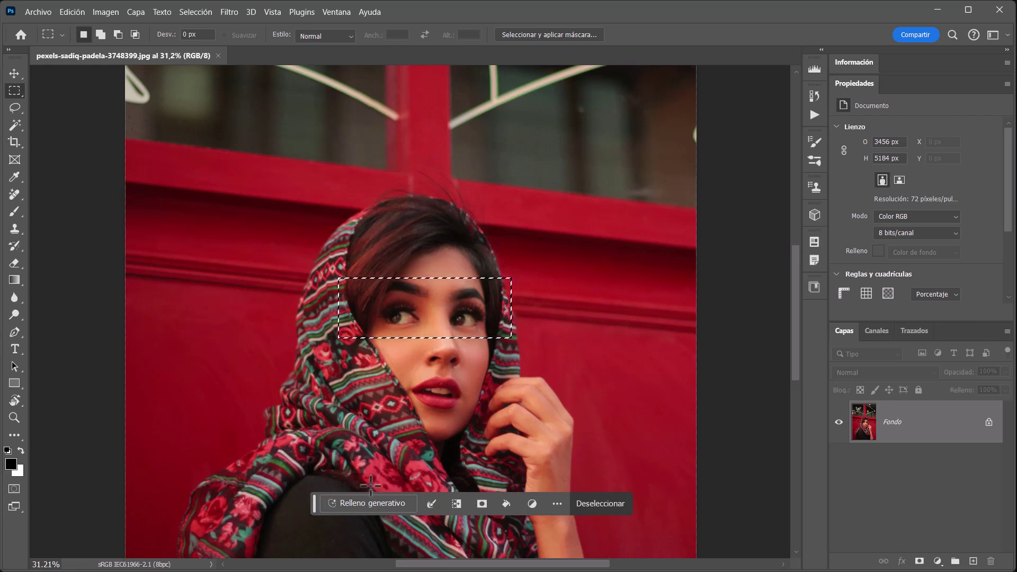
click(369, 503)
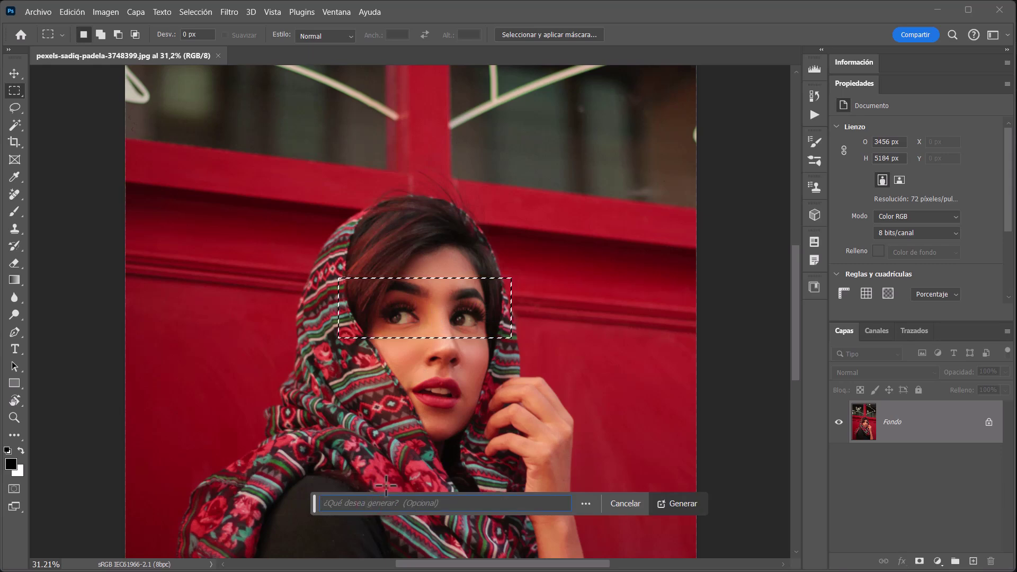
text(gafas)
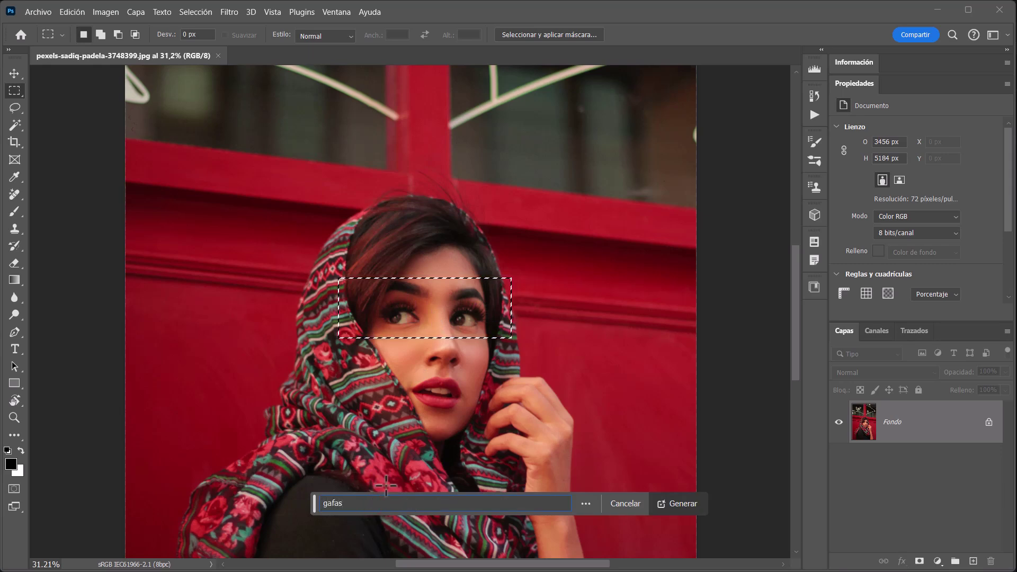
key(Return)
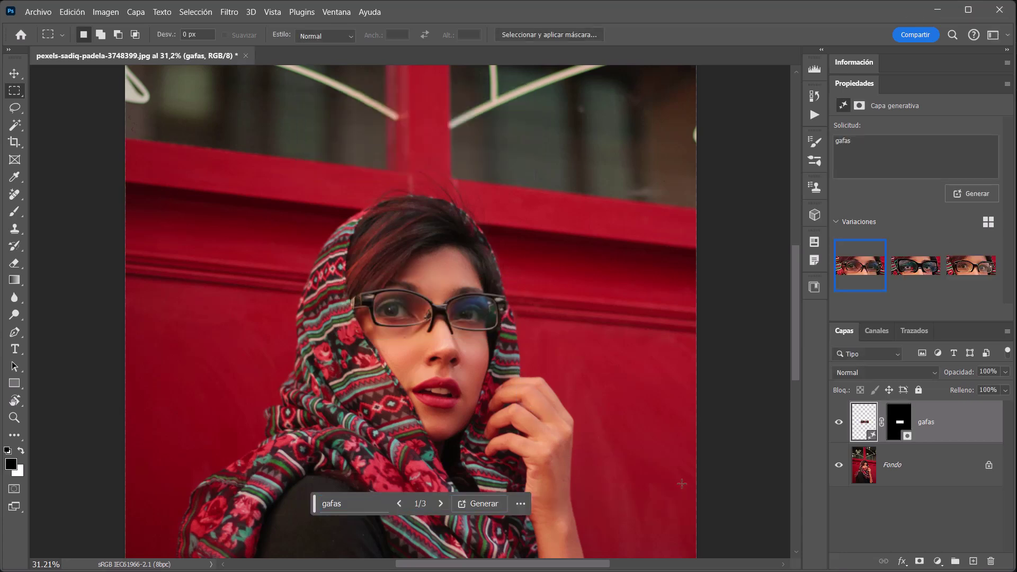
Compare the glasses variations, keep the third thinner pair, and toggle the layer to compare
click(914, 273)
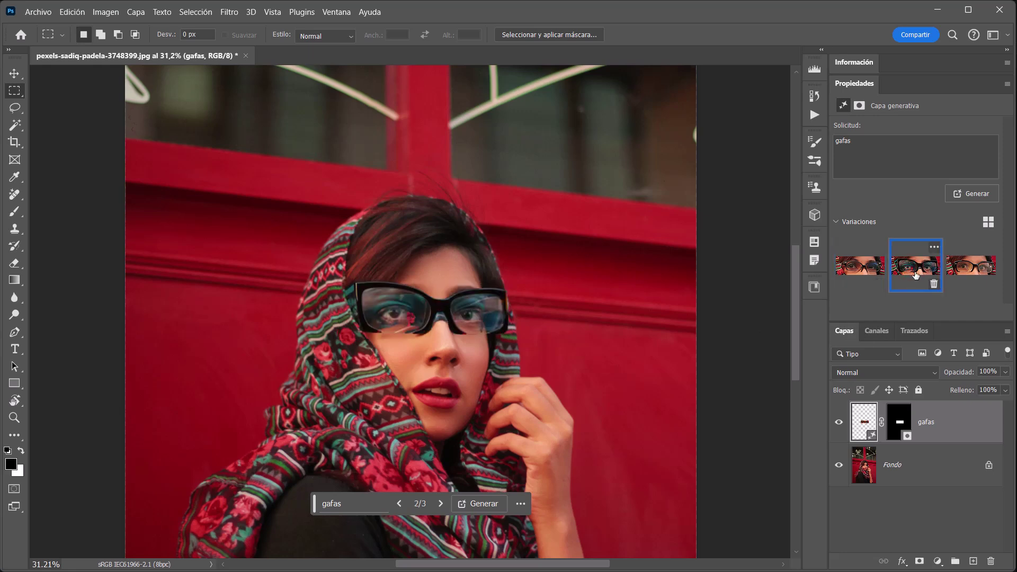
click(965, 276)
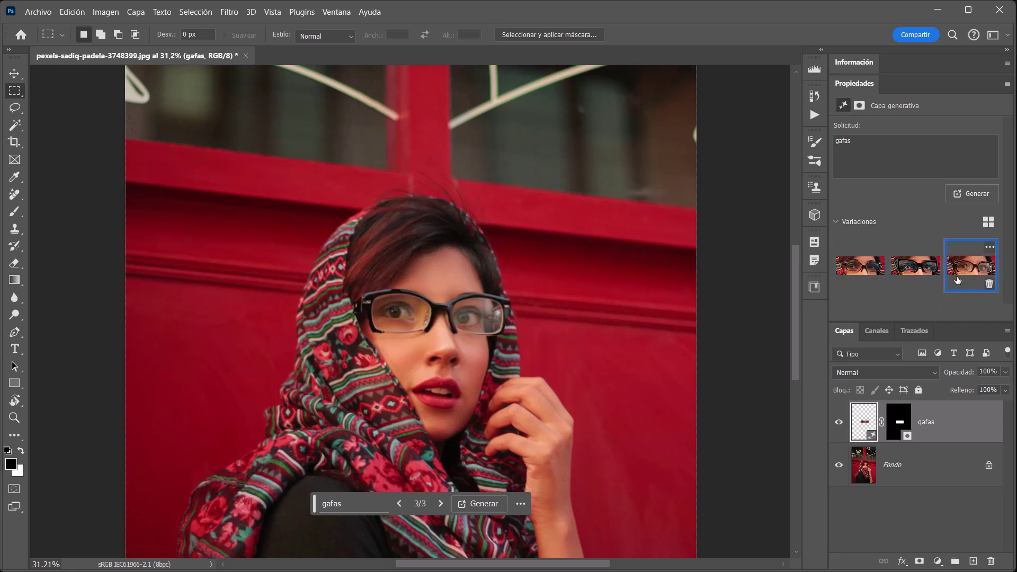
click(864, 279)
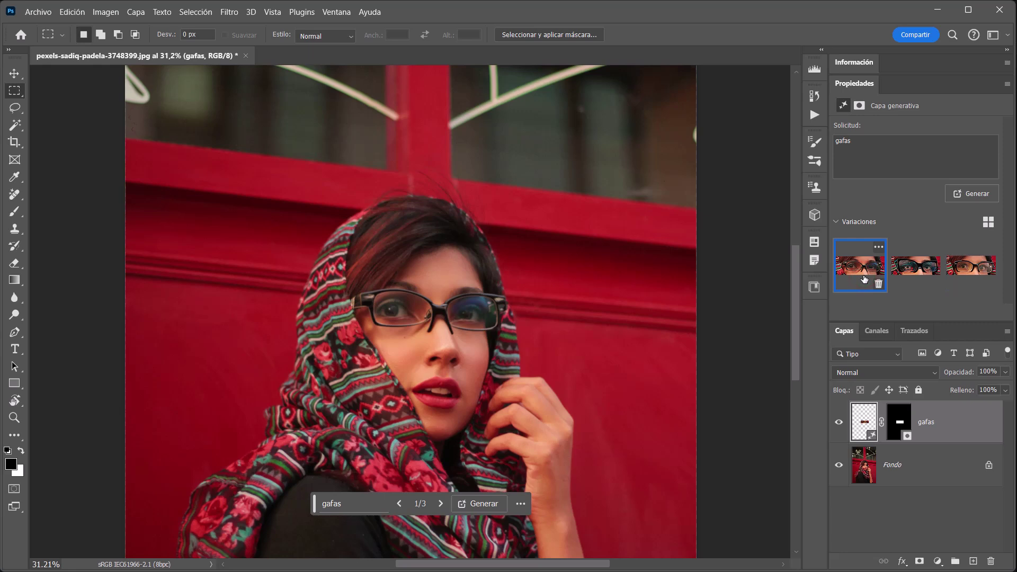
click(967, 274)
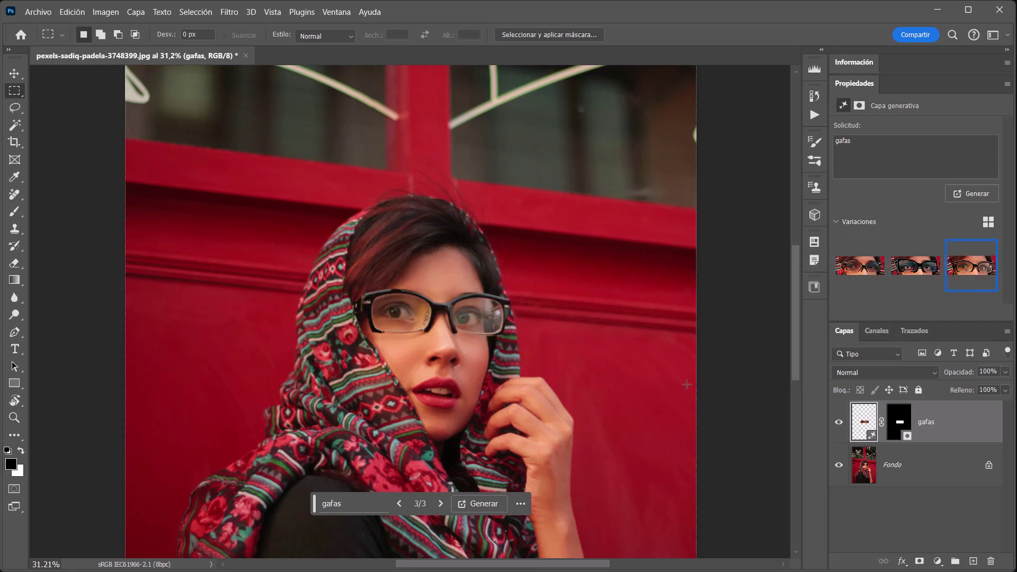
click(841, 423)
click(841, 423)
click(841, 423)
Paint black on the gafas layer mask to reveal her own eyes and brows
alt+click(895, 422)
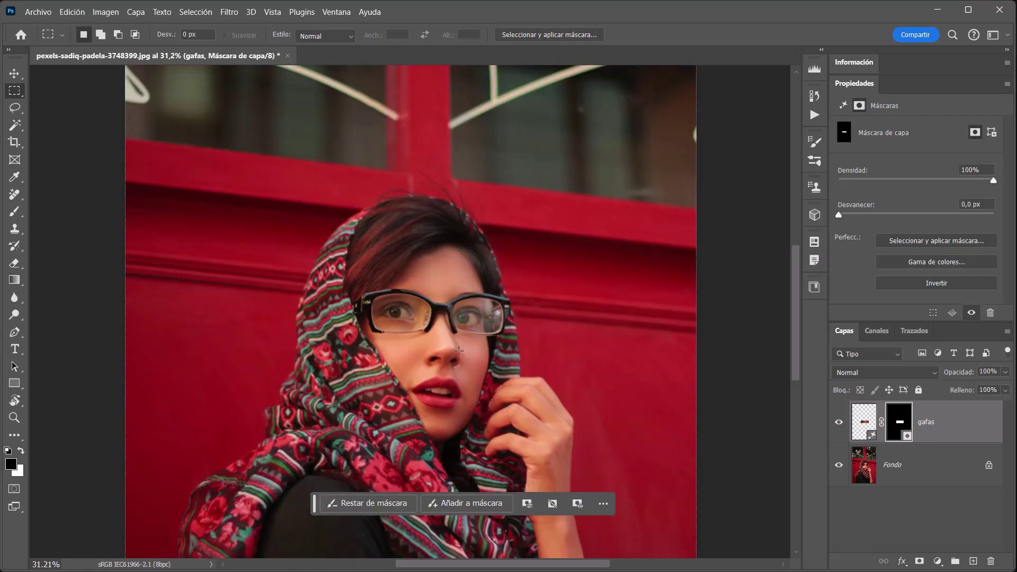
scroll(458, 350, up, 5)
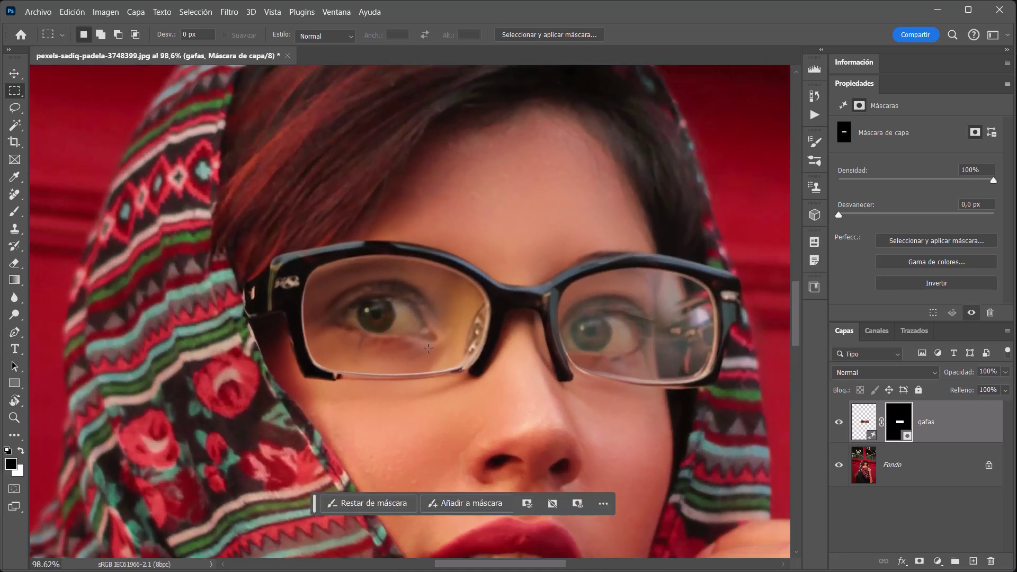
key(b)
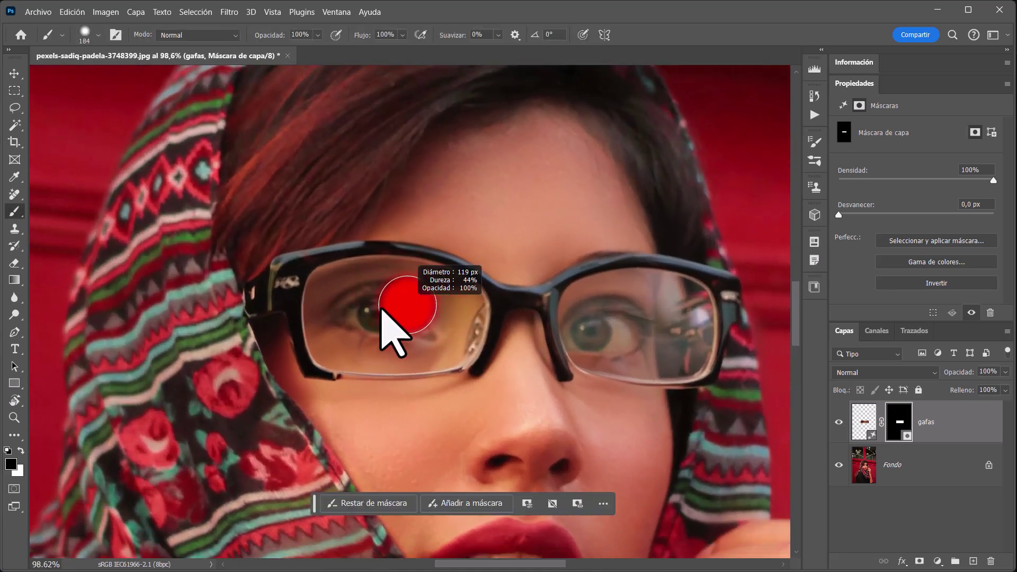
mouse_move(402, 316)
mouse_down()
mouse_move(350, 307)
mouse_move(415, 336)
mouse_move(434, 295)
mouse_move(350, 288)
mouse_move(334, 339)
mouse_move(397, 345)
mouse_move(446, 333)
mouse_move(421, 290)
mouse_move(356, 294)
mouse_up()
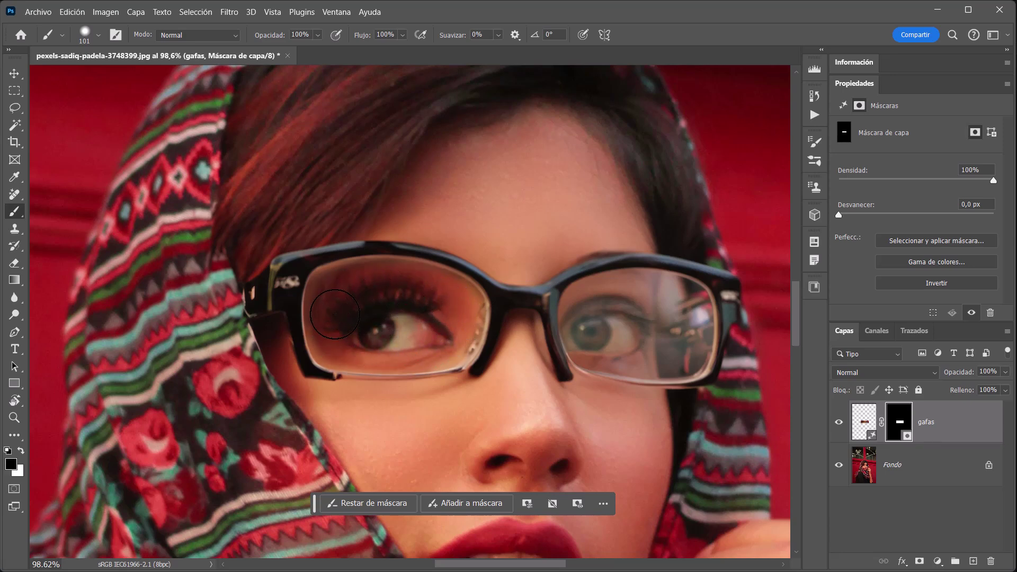
mouse_move(561, 331)
mouse_down()
mouse_move(625, 290)
mouse_move(677, 310)
mouse_move(681, 347)
mouse_move(597, 340)
mouse_move(654, 302)
mouse_move(628, 349)
mouse_move(585, 299)
mouse_up()
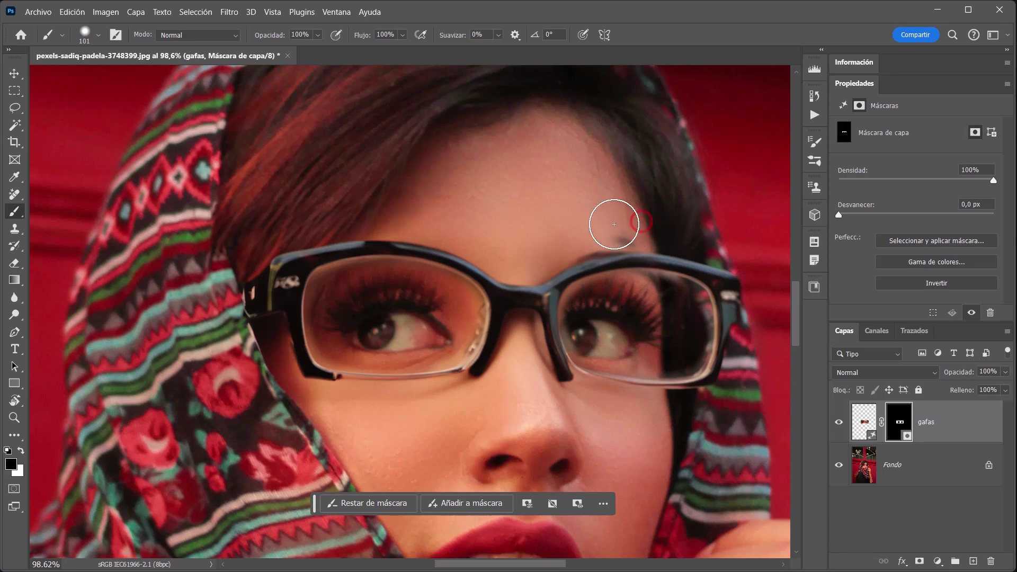
mouse_move(615, 224)
mouse_down()
mouse_move(478, 252)
mouse_move(431, 220)
mouse_move(322, 220)
mouse_up()
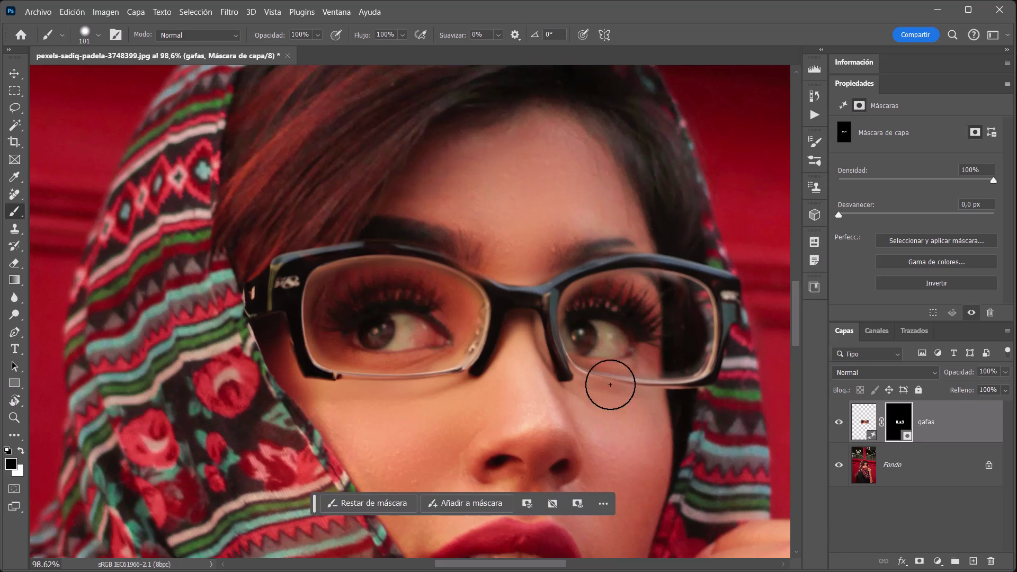
Nudge the glasses layer up and left into place, fit the portrait, and hide the glasses
click(863, 422)
key(v)
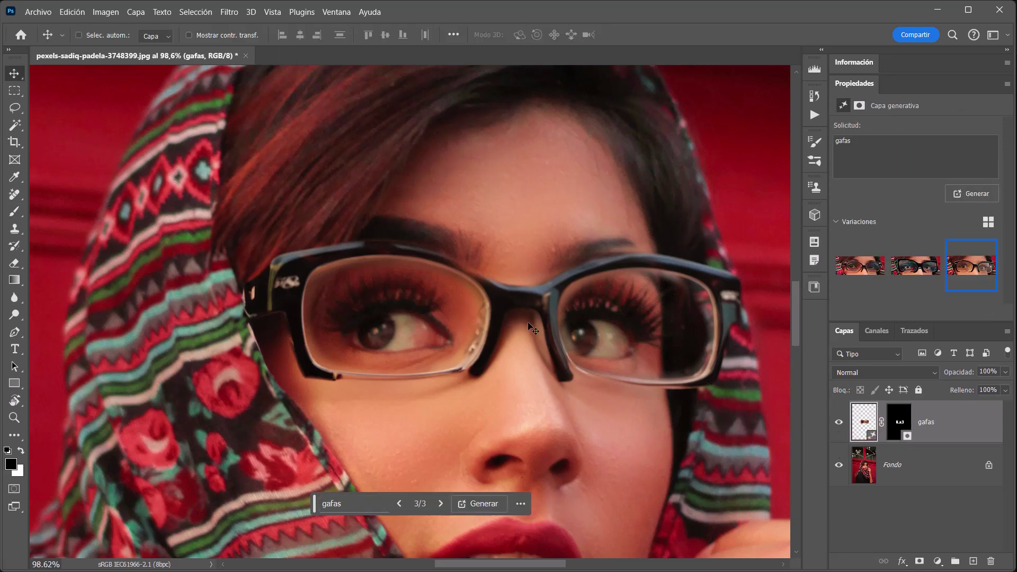
drag(531, 328, 529, 317)
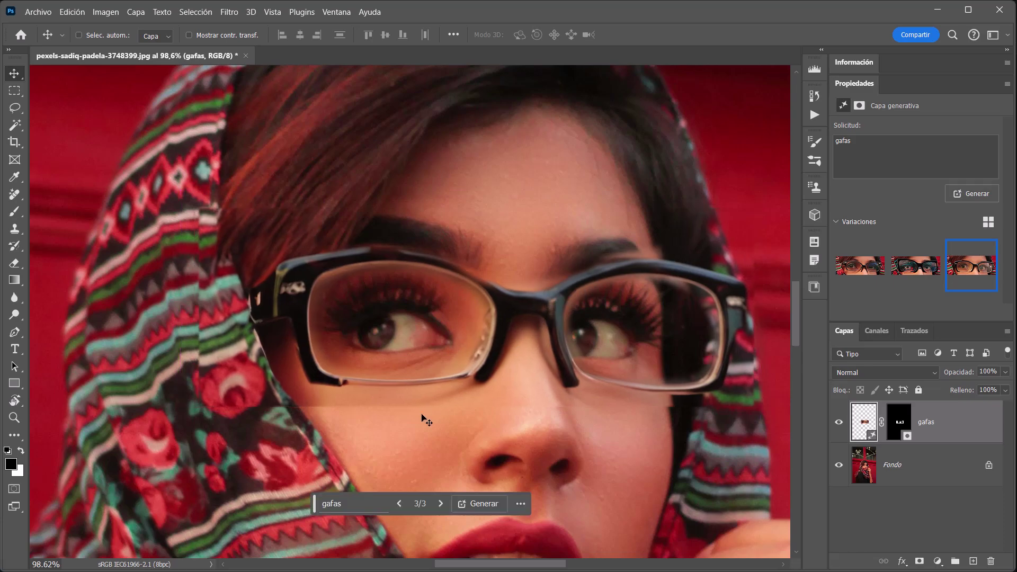
mouse_move(551, 357)
mouse_down()
mouse_move(532, 335)
mouse_move(477, 391)
mouse_up()
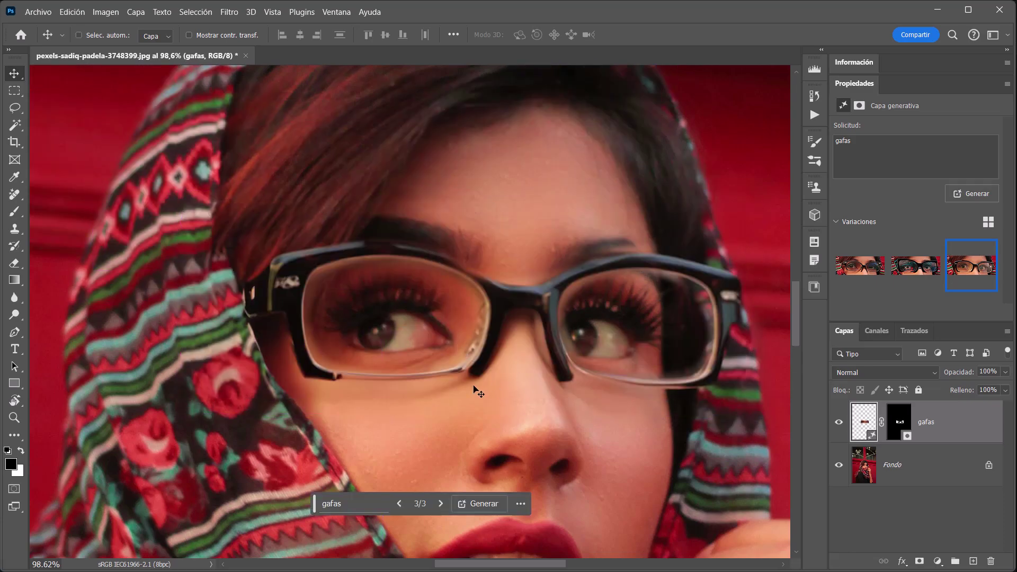
key(ctrl+0)
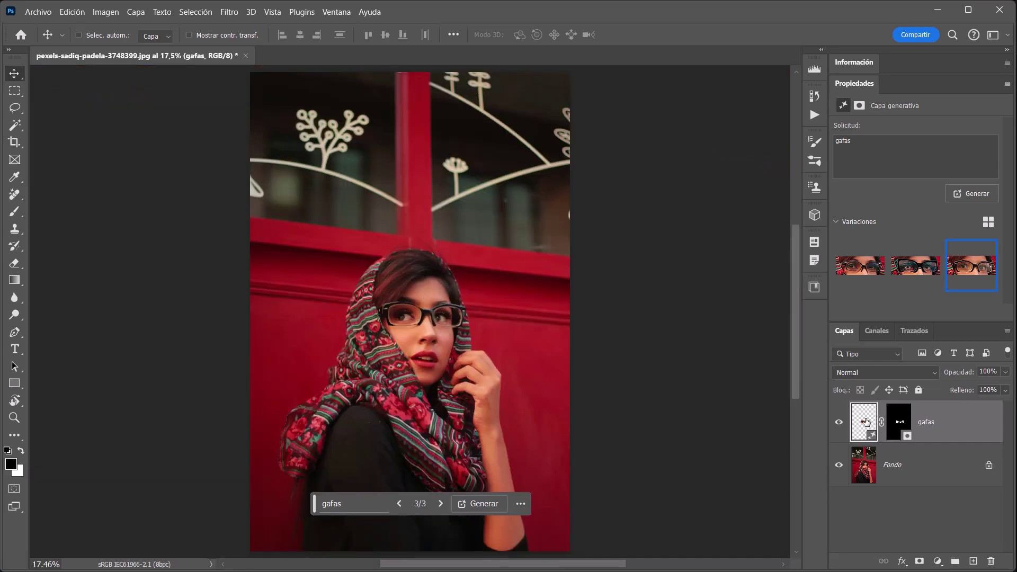
click(837, 423)
Reshow the glasses, then create a new blank 1920×1080 document from Home
click(837, 423)
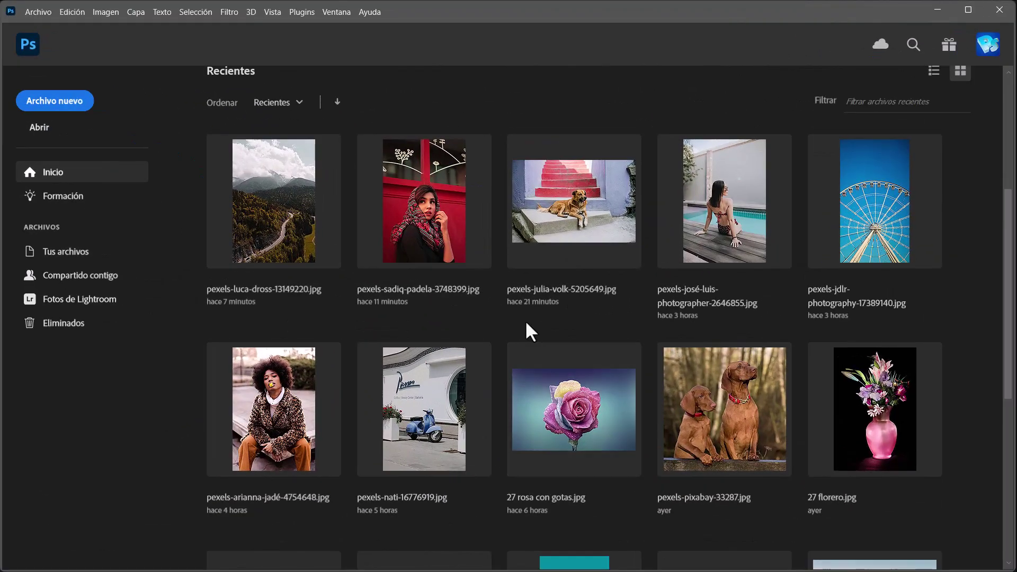
click(51, 99)
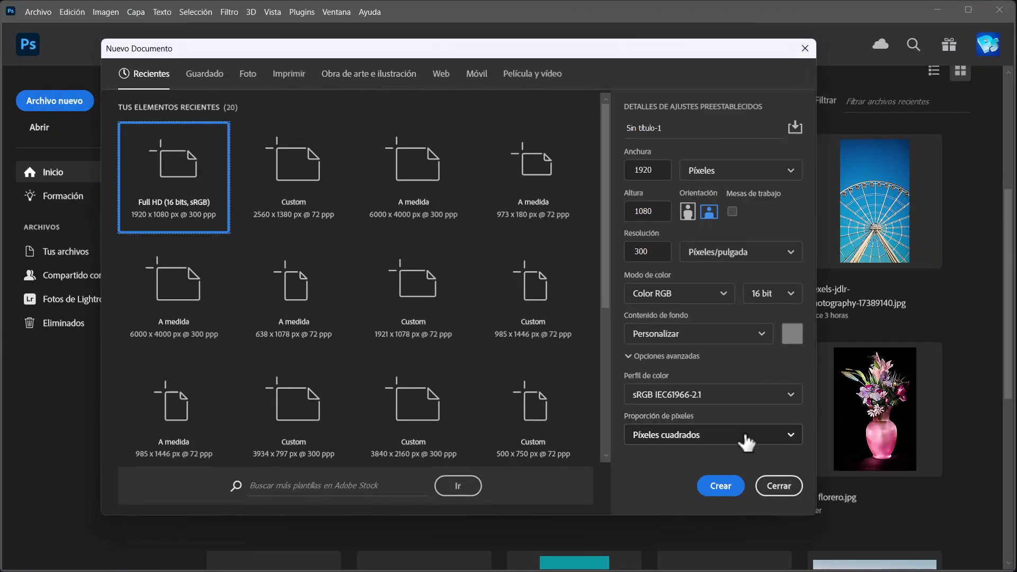
click(721, 484)
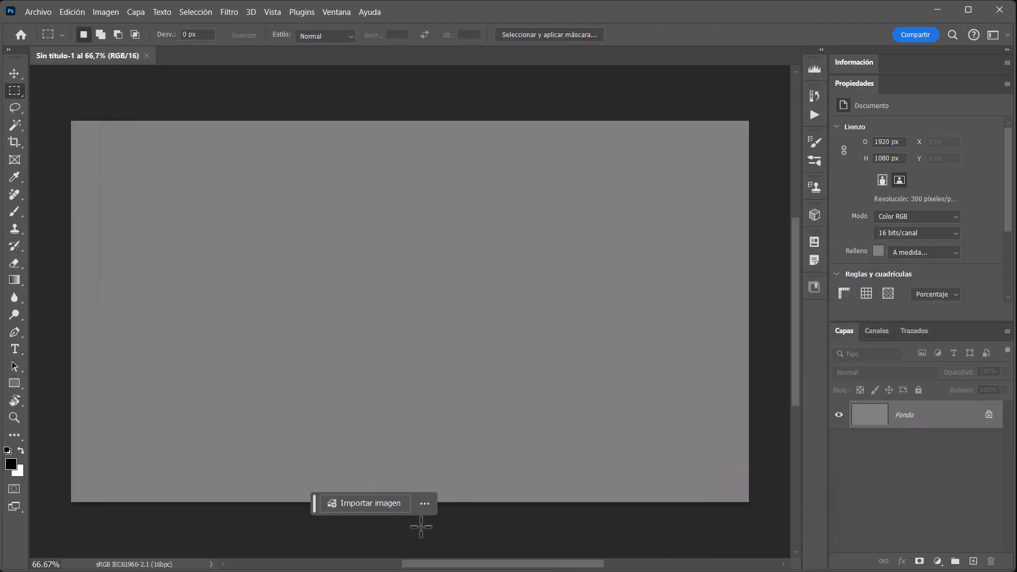
Generative fill the whole canvas with the prompt 'un paisaje con grandes montañas'
key(ctrl+a)
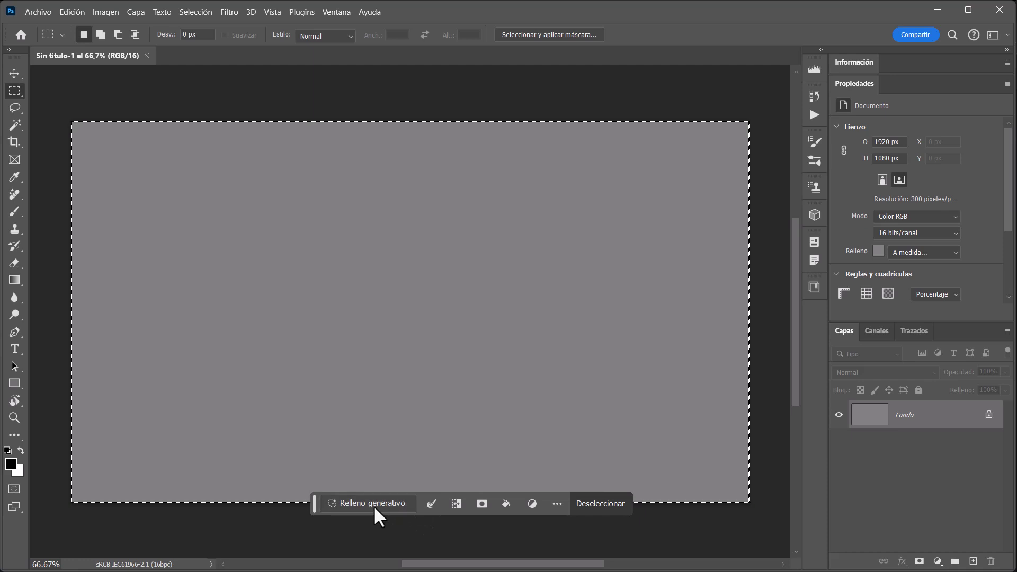
click(373, 505)
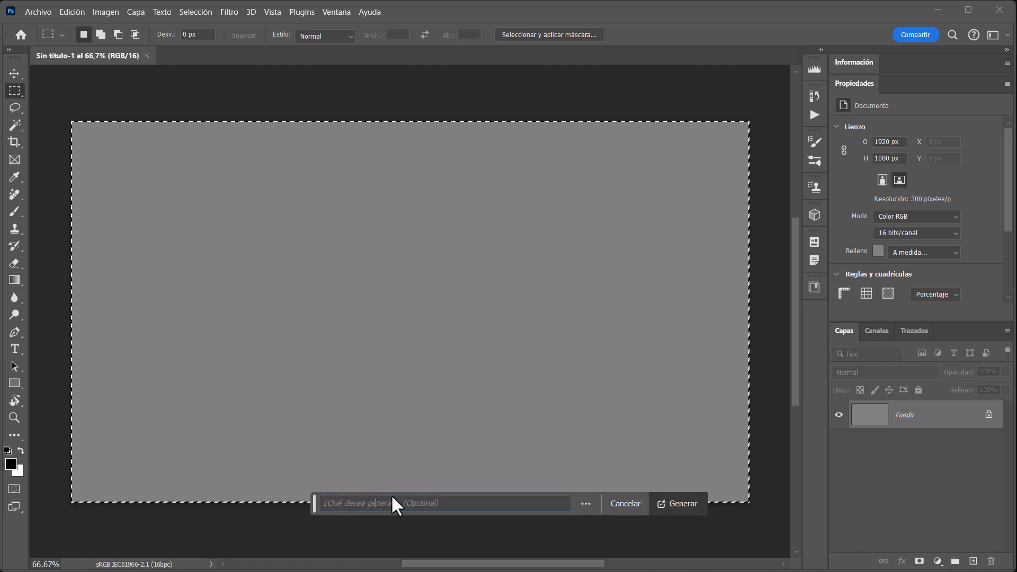
text(un paisa)
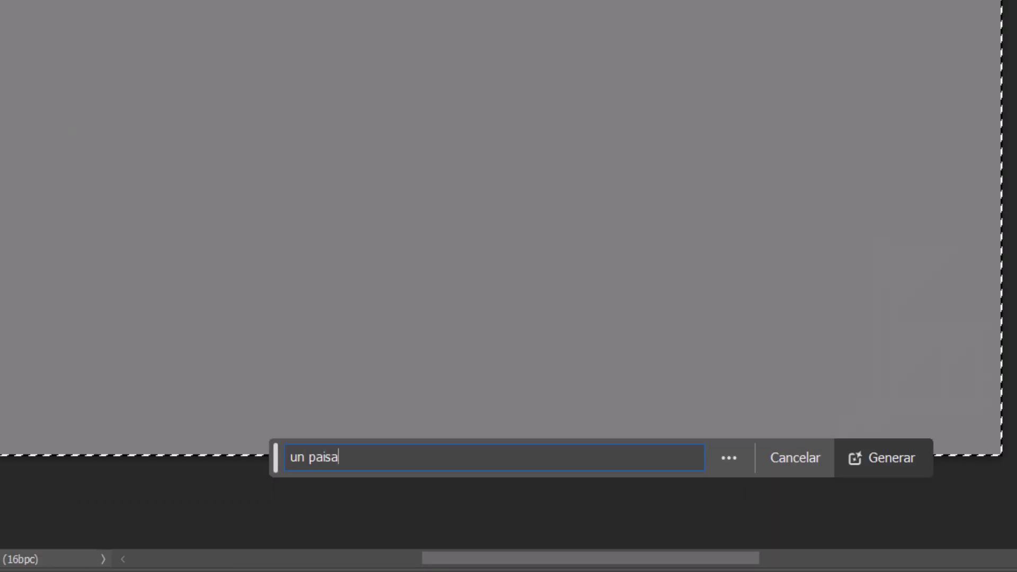
text(je con grandes )
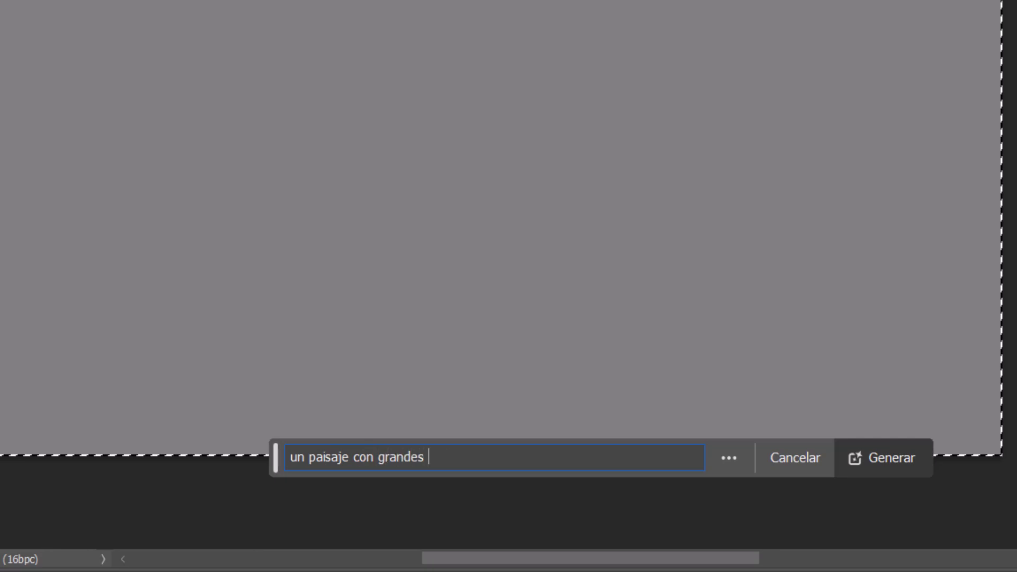
text(montañas)
key(Return)
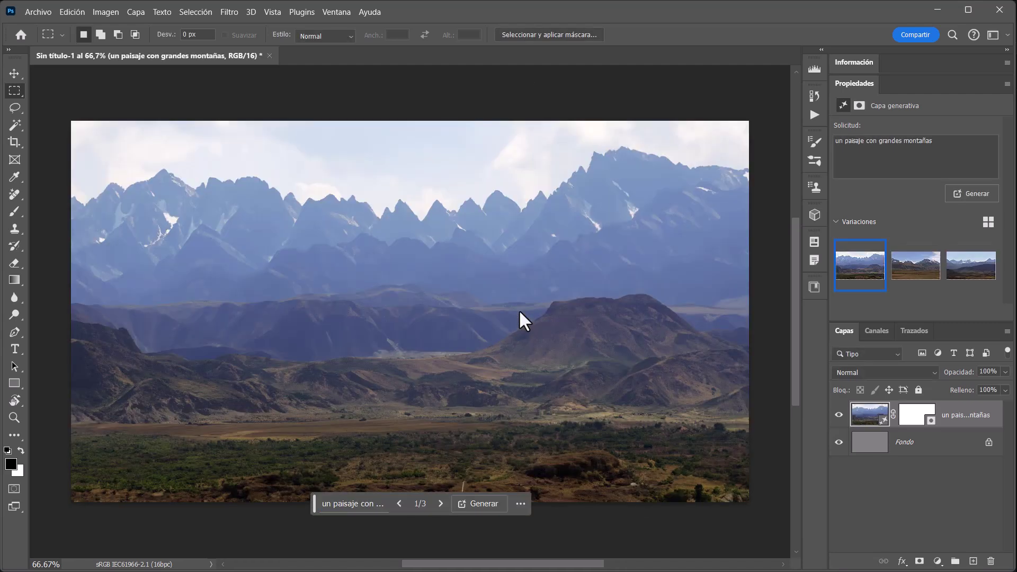
Compare the three landscape variations and keep the first one
click(909, 271)
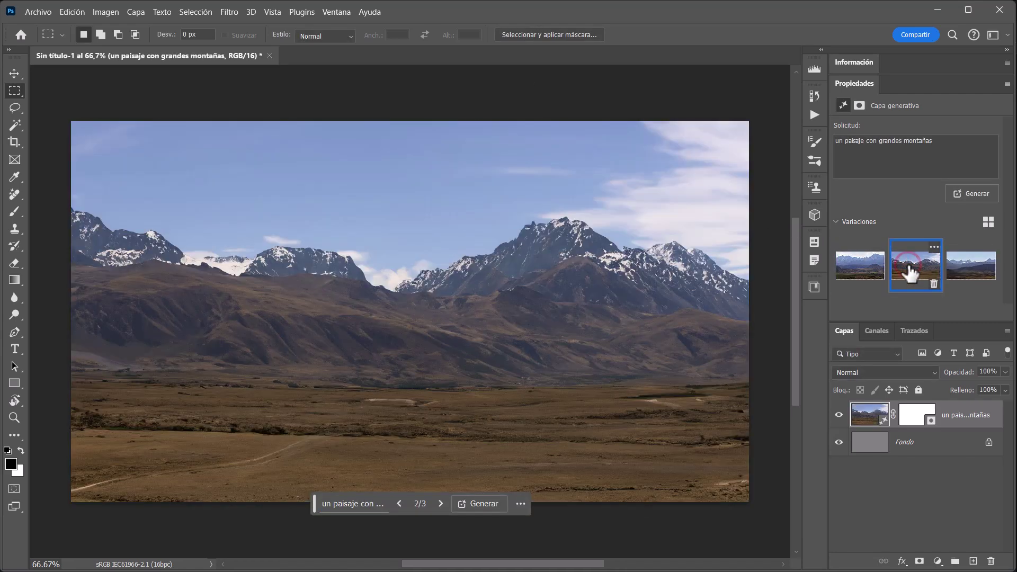
click(960, 276)
click(869, 276)
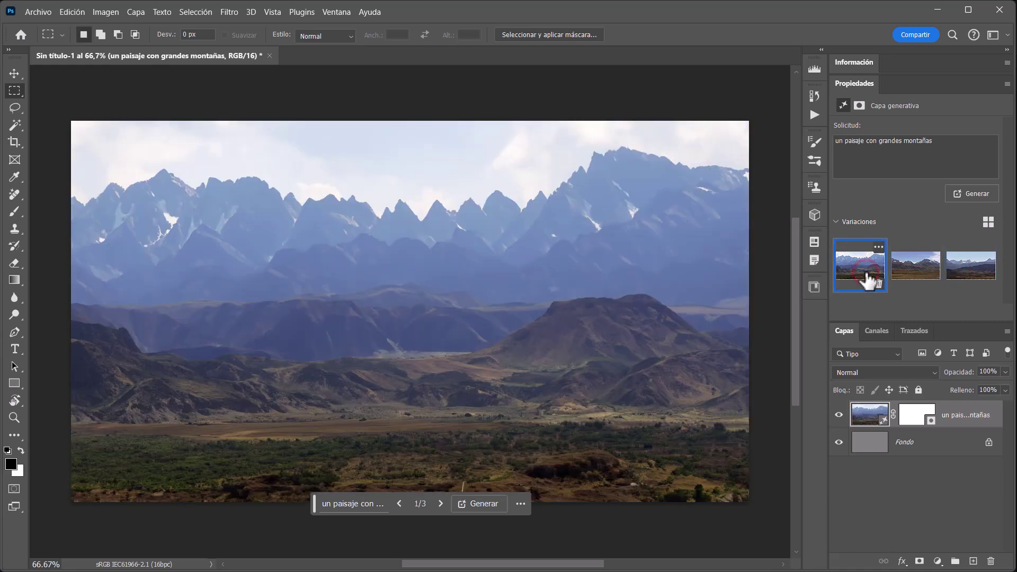
Generative fill the sky area above the brown hill with the prompt 'un castillo'
scroll(613, 298, up, 5)
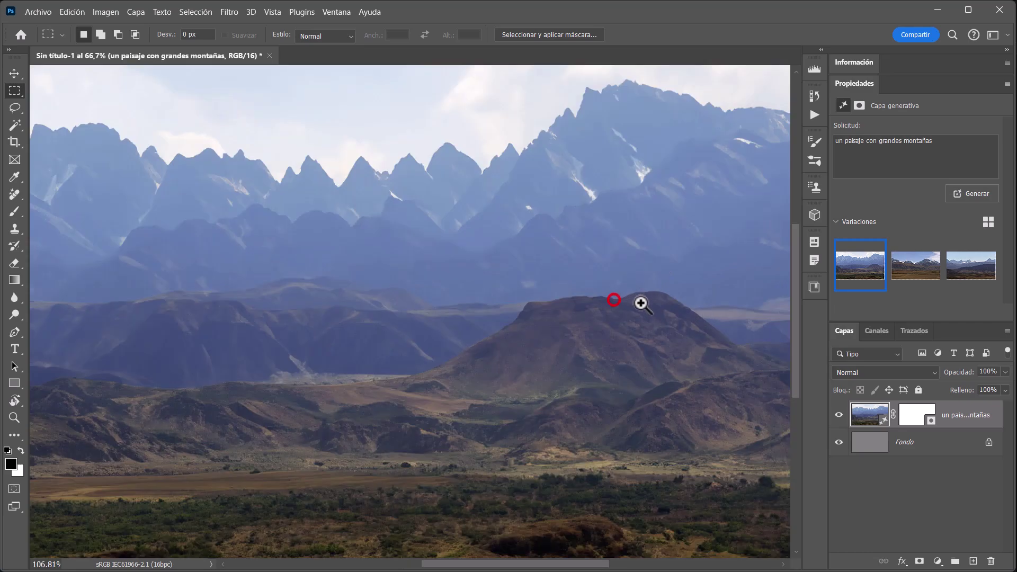
drag(548, 316, 517, 318)
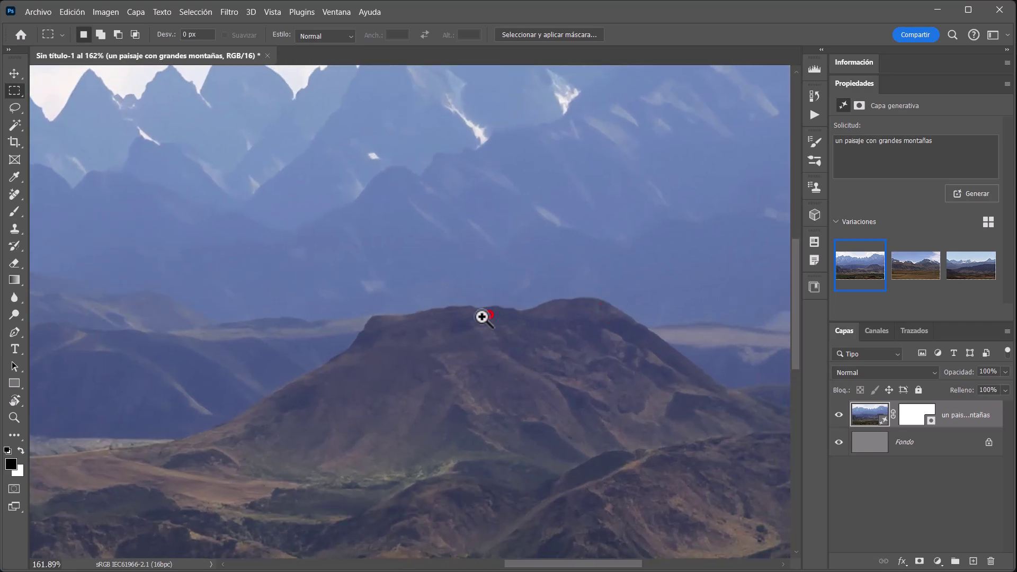
scroll(451, 263, down, 2)
mouse_move(408, 159)
mouse_down()
mouse_move(550, 324)
mouse_move(589, 330)
mouse_up()
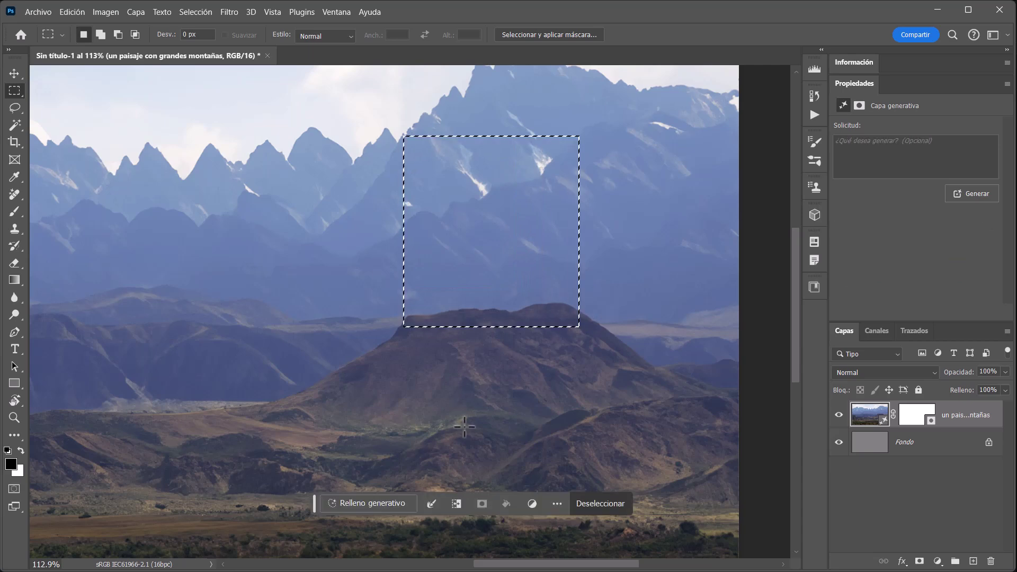
click(388, 504)
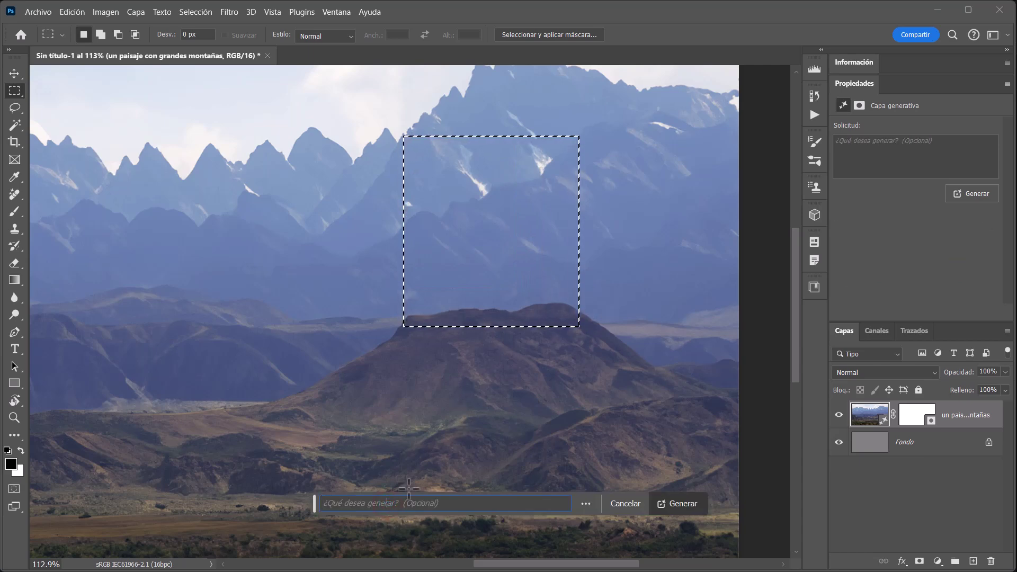
text(un castillo)
key(Return)
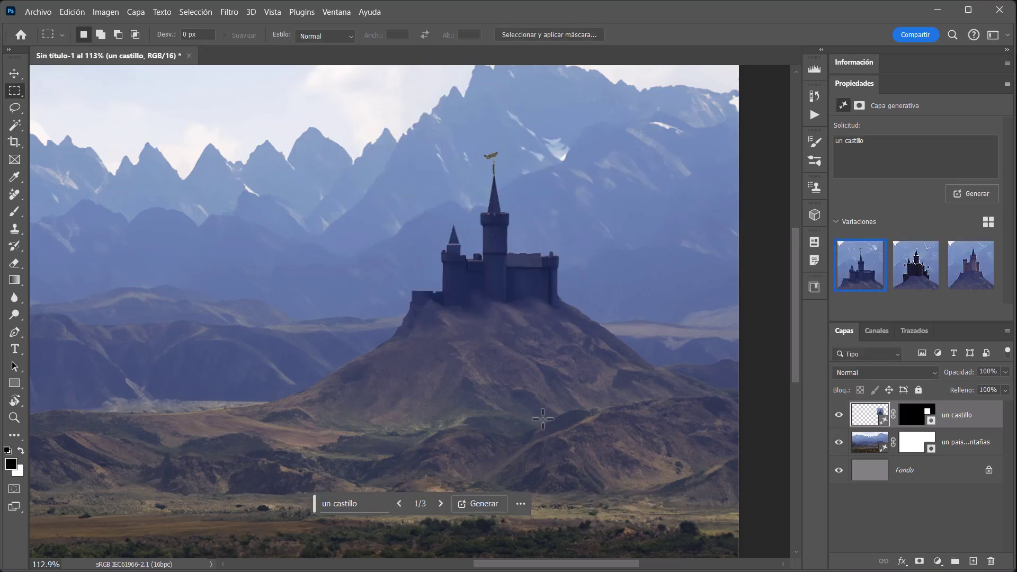
Compare the castle variations and keep the third, tan castle
click(907, 270)
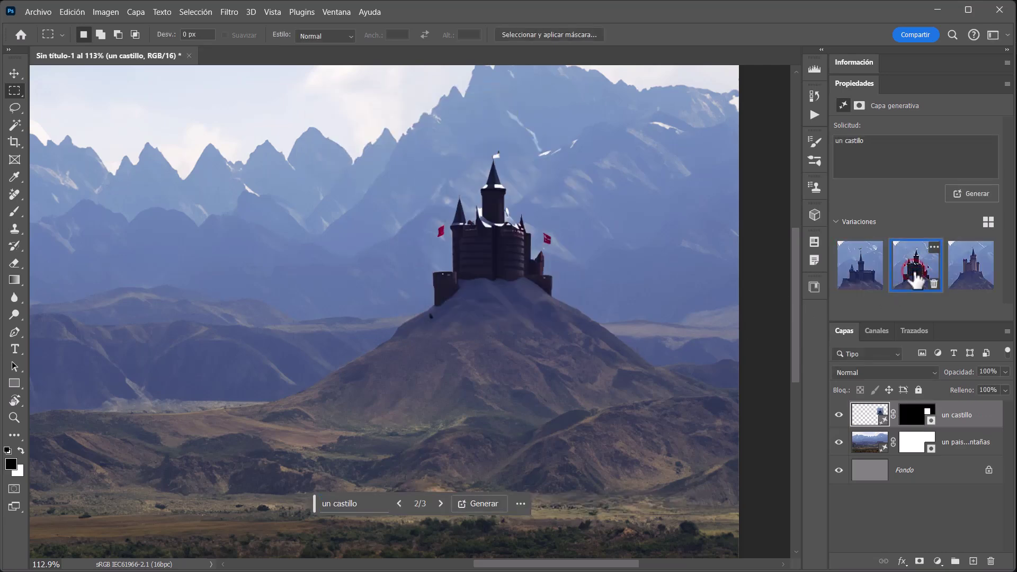
click(962, 280)
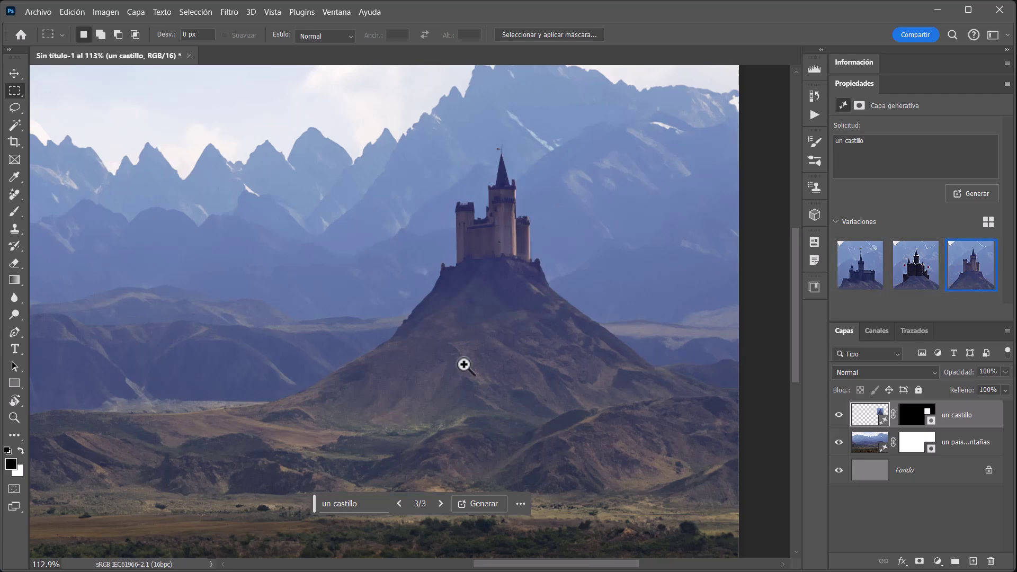
scroll(464, 365, down, 4)
scroll(320, 431, up, 2)
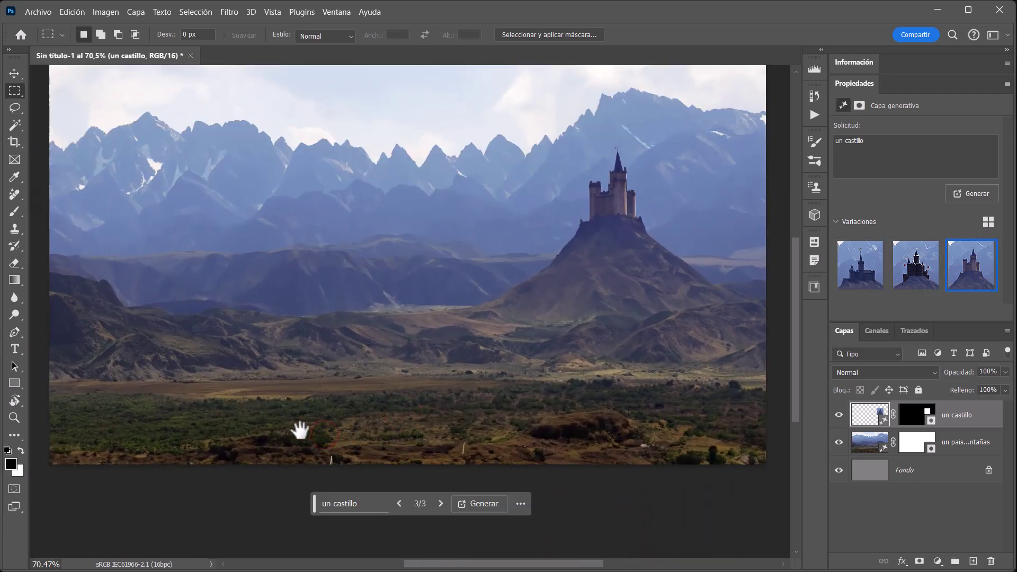
drag(169, 439, 517, 258)
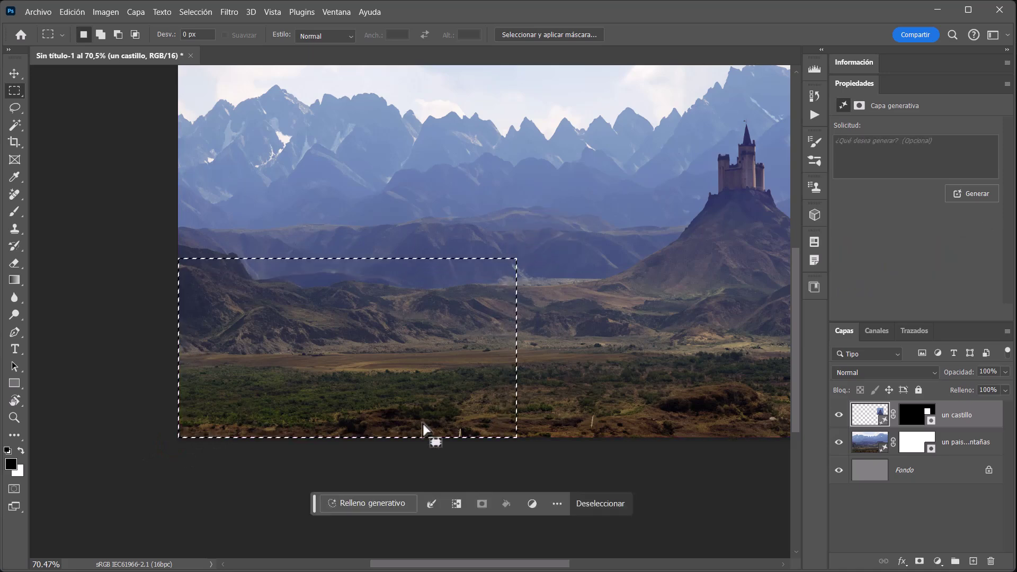
click(370, 503)
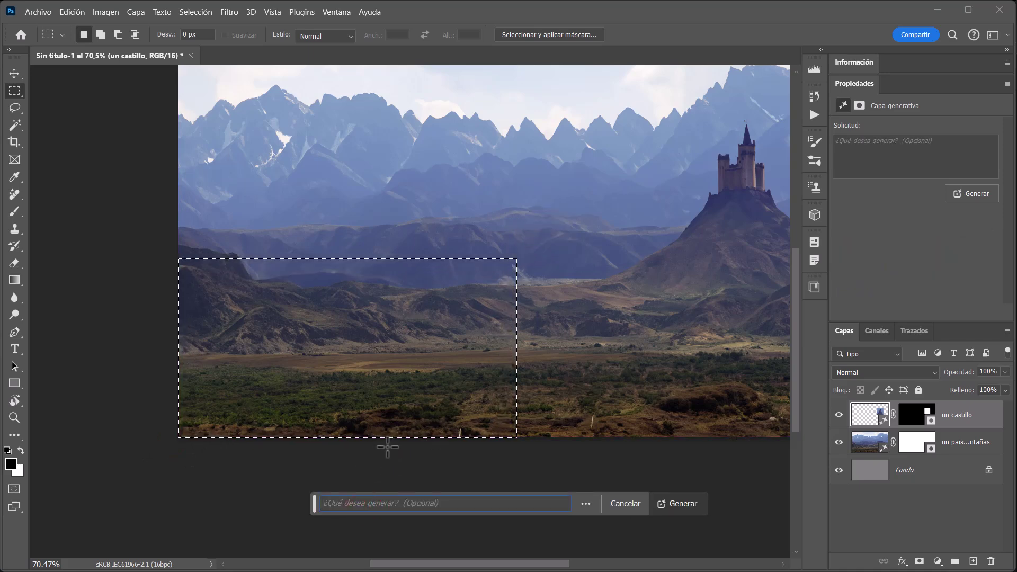
text(un lobo)
key(Return)
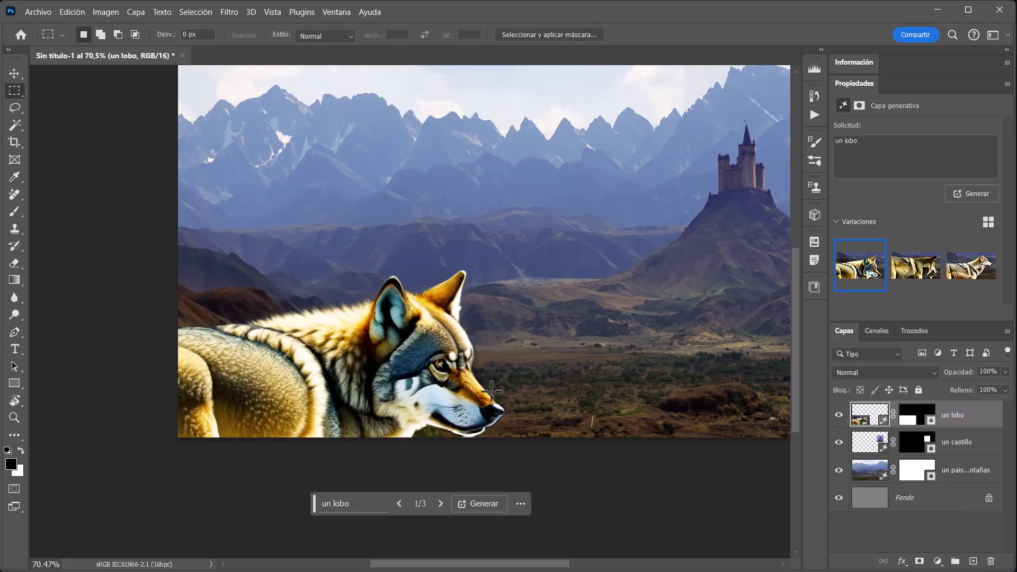
drag(555, 358, 474, 387)
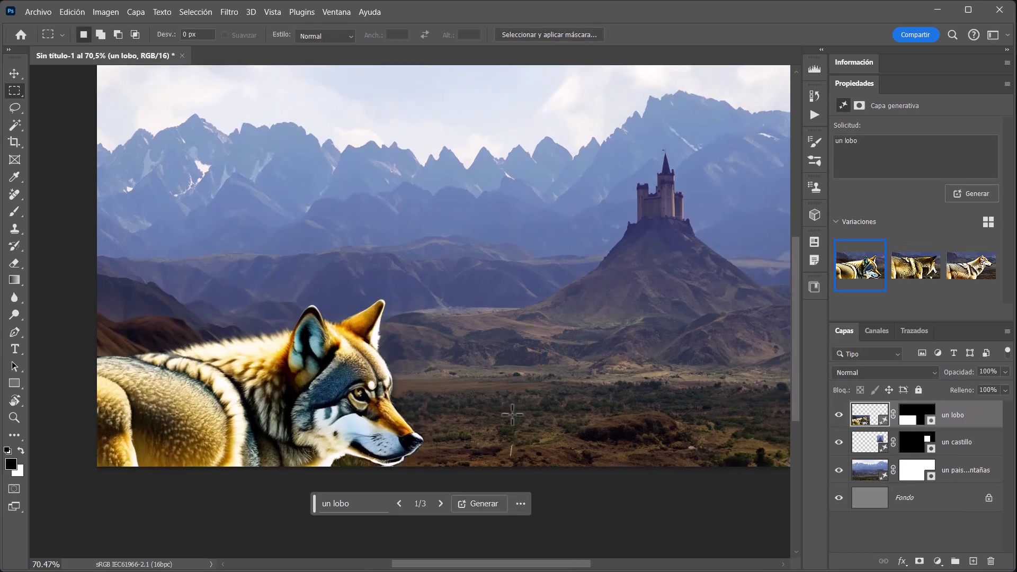
click(910, 270)
click(957, 273)
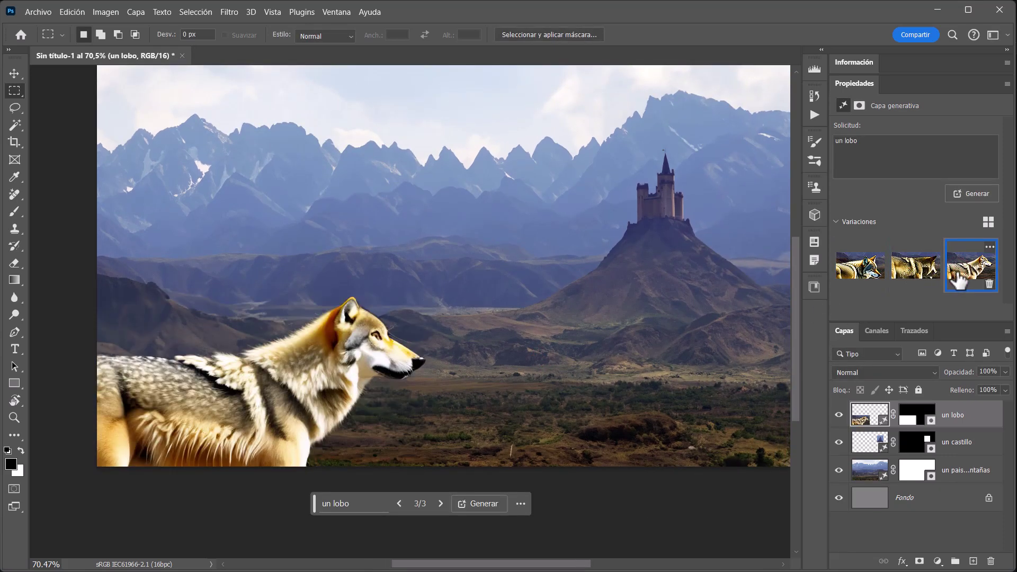
drag(928, 419, 991, 561)
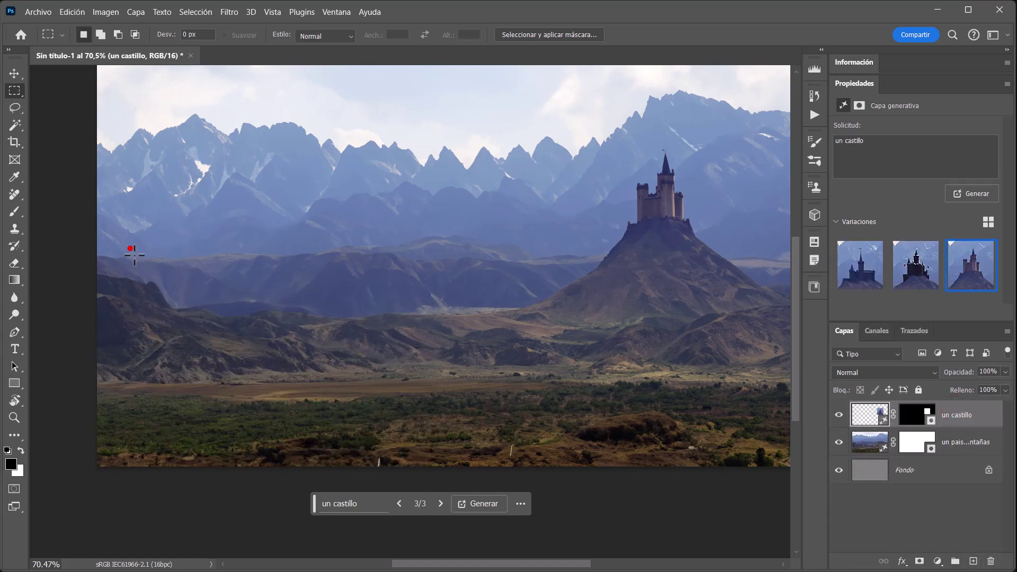
Generative fill the lower-left foreground with the prompt 'un lobo'
drag(131, 249, 501, 444)
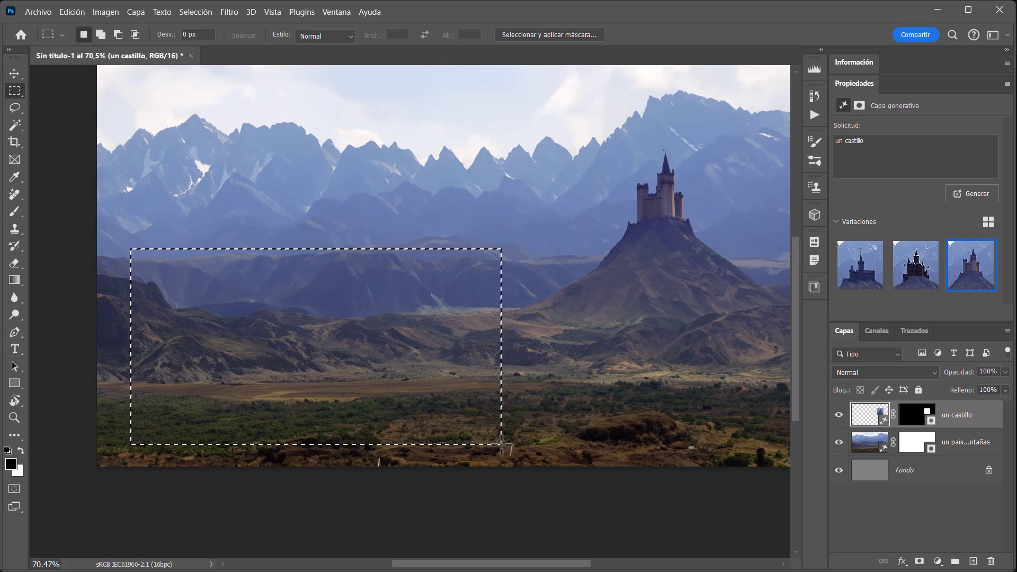
click(398, 503)
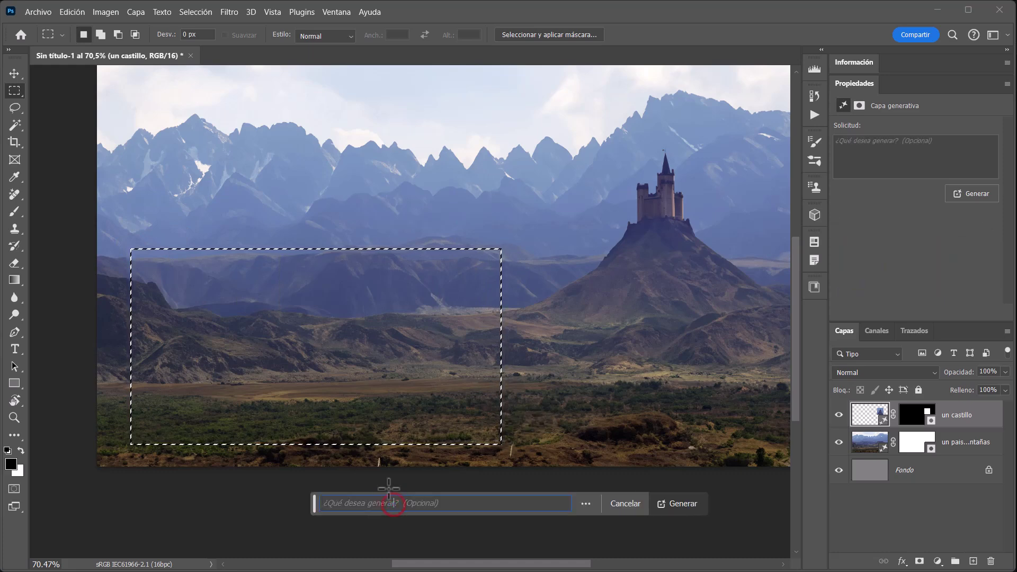
text(un lobo)
key(Return)
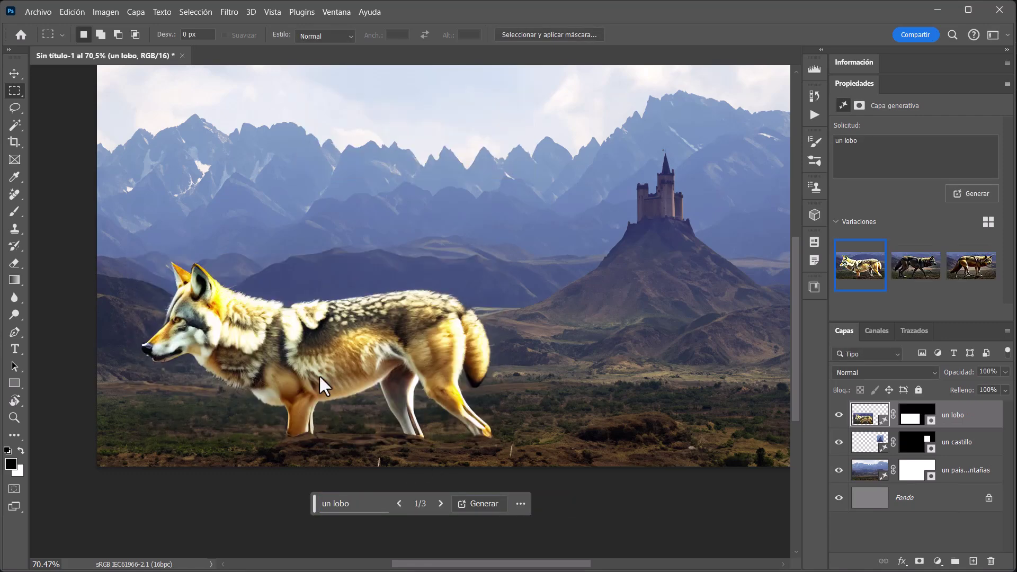
Compare the wolf variations and keep the third, brown wolf
scroll(411, 292, up, 1)
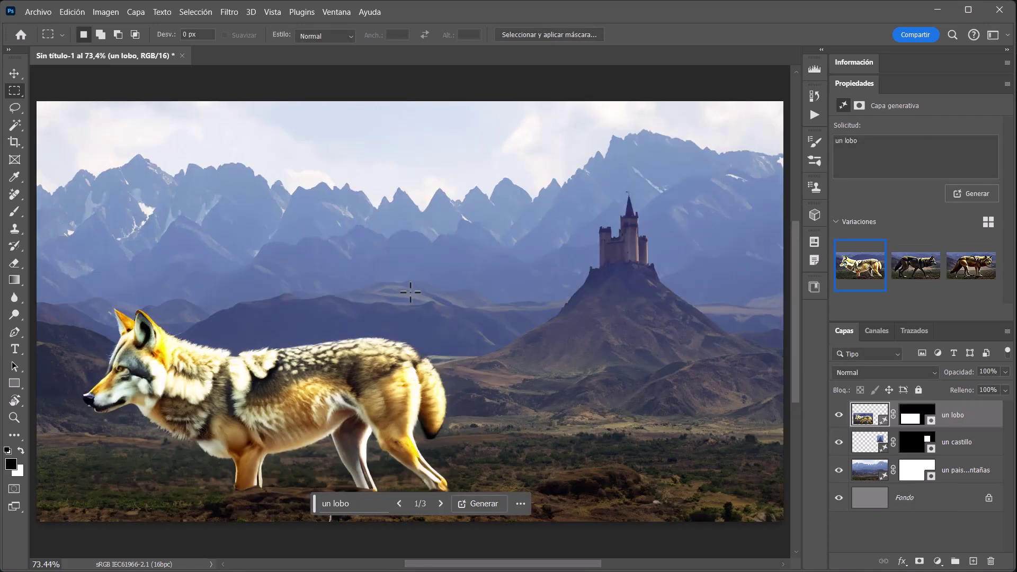
click(911, 267)
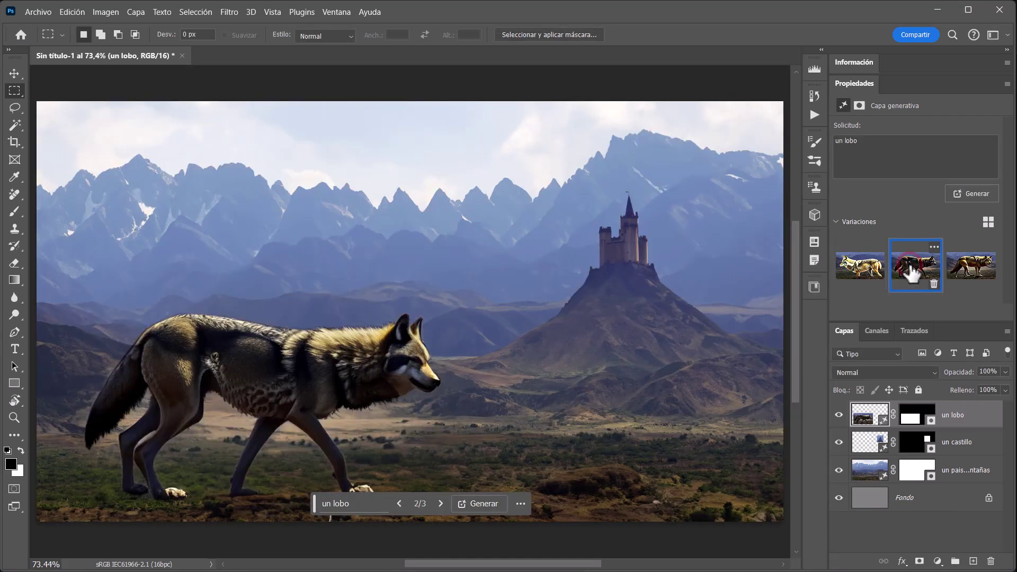
click(956, 268)
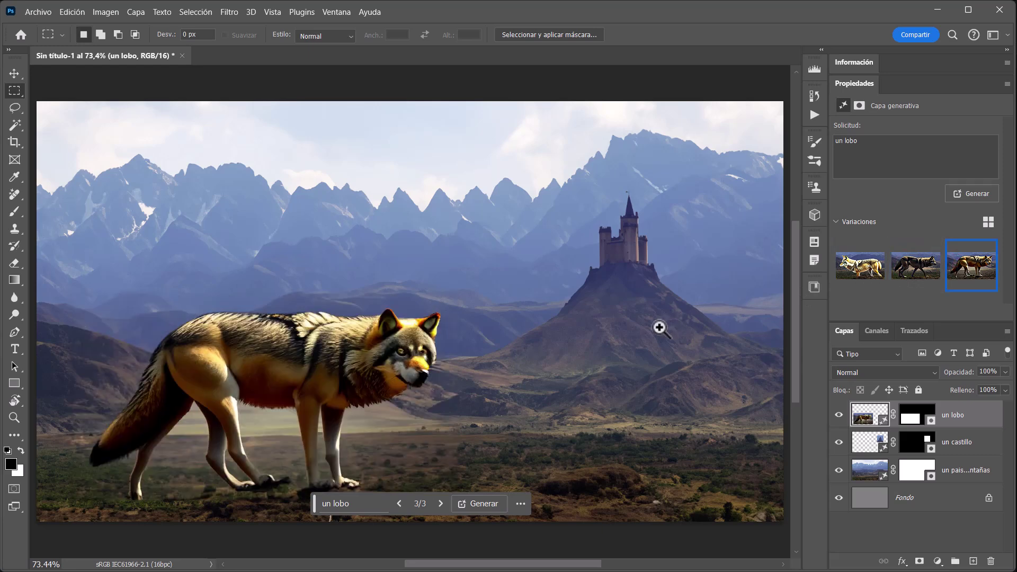
scroll(659, 328, down, 3)
drag(511, 363, 484, 370)
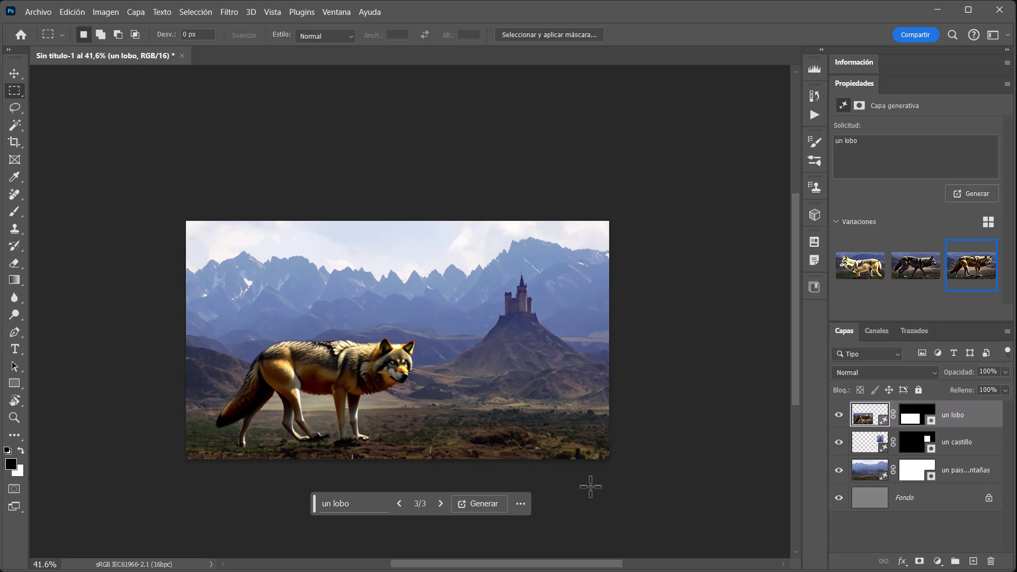
scroll(416, 400, up, 2)
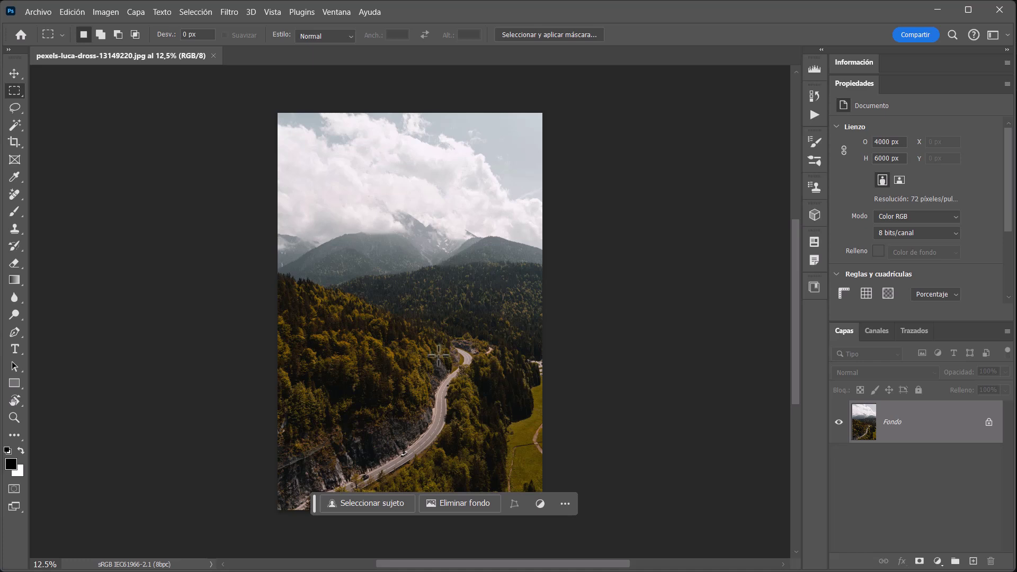
Crop-widen the road photo on both sides and generate the sides with Ampliación generativa
click(15, 142)
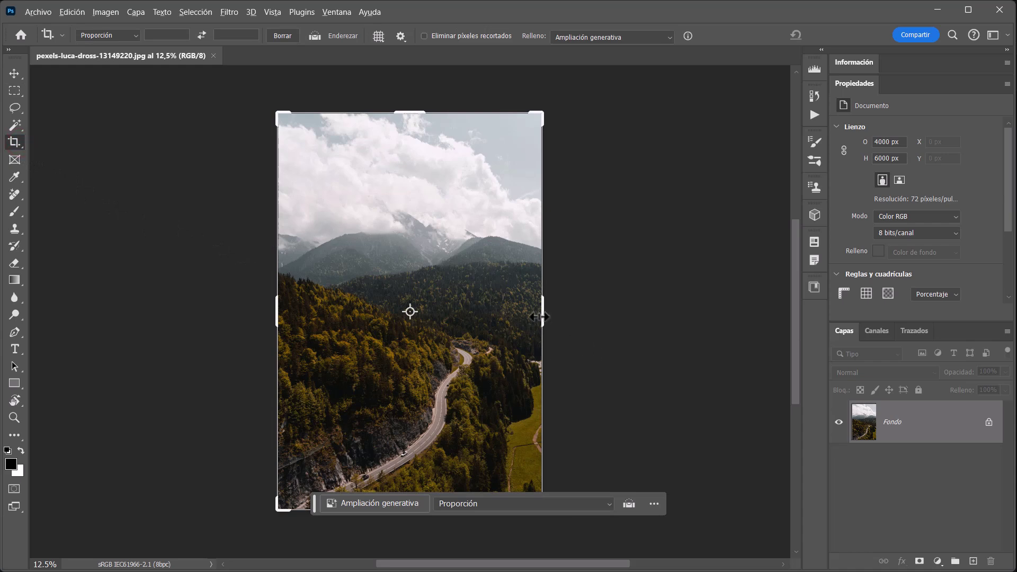
drag(540, 317, 677, 333)
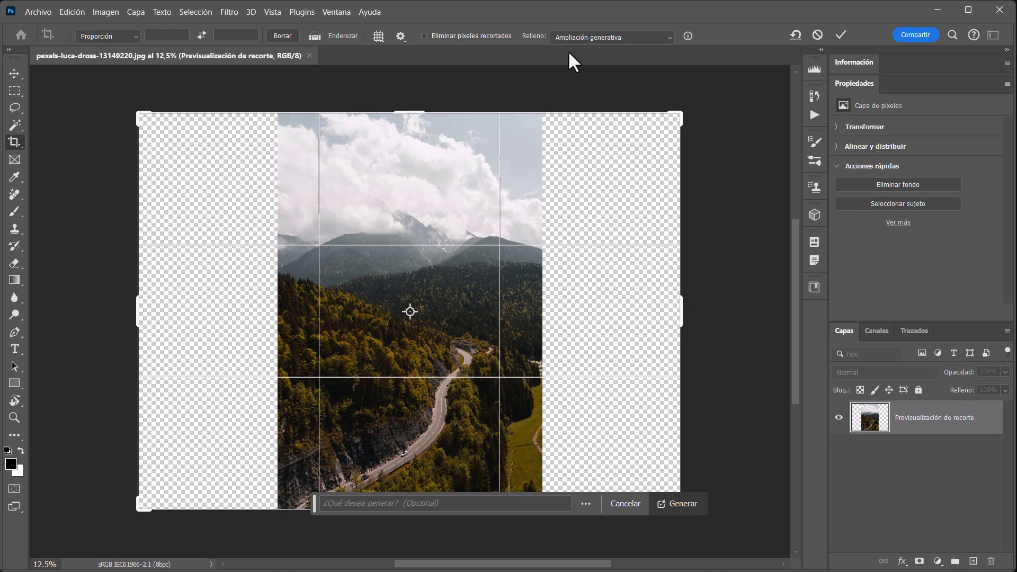
click(582, 37)
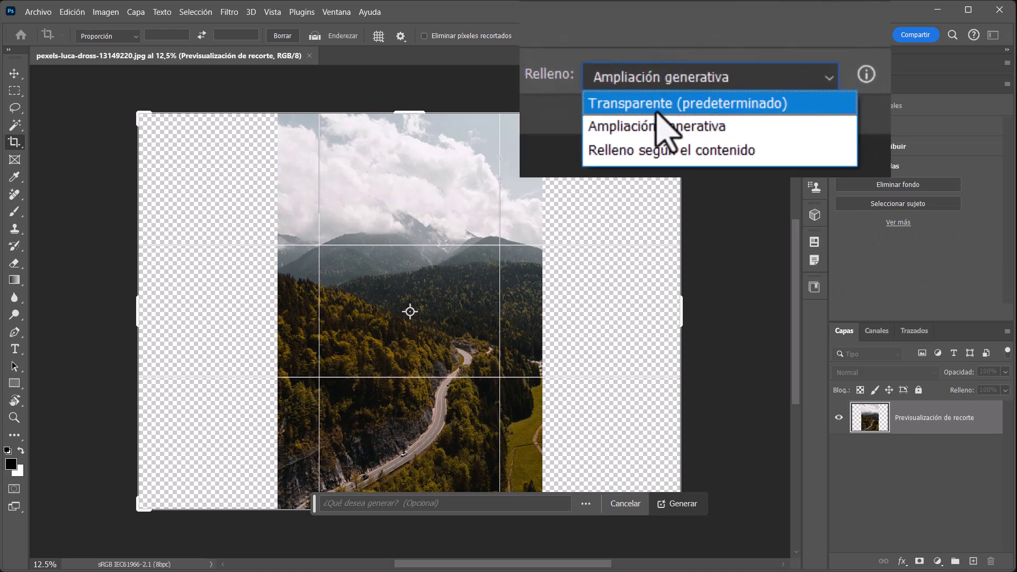
click(586, 38)
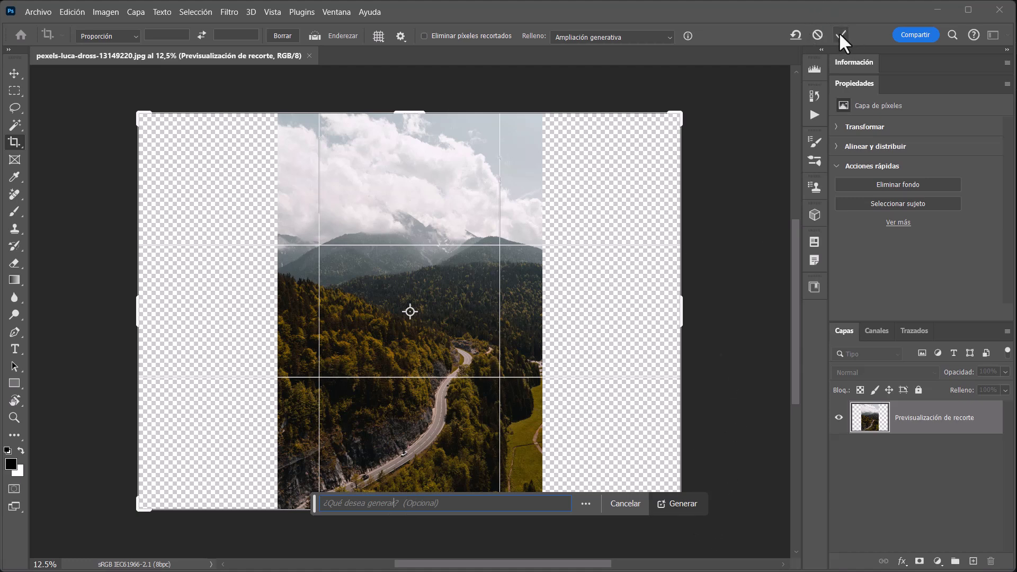
click(681, 507)
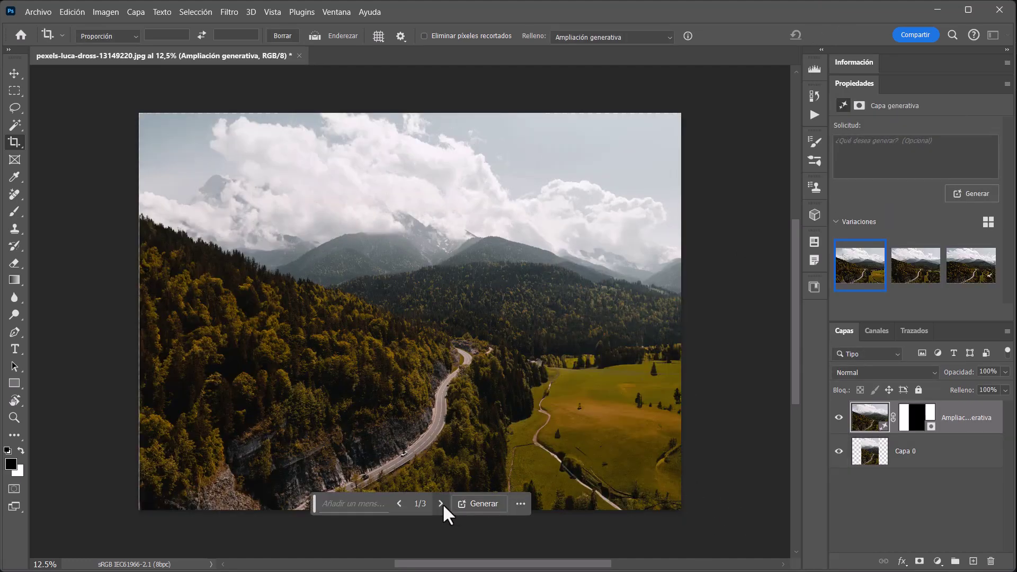
Step to expansion variation 3/3 and toggle the generated layer to compare with the original
click(440, 503)
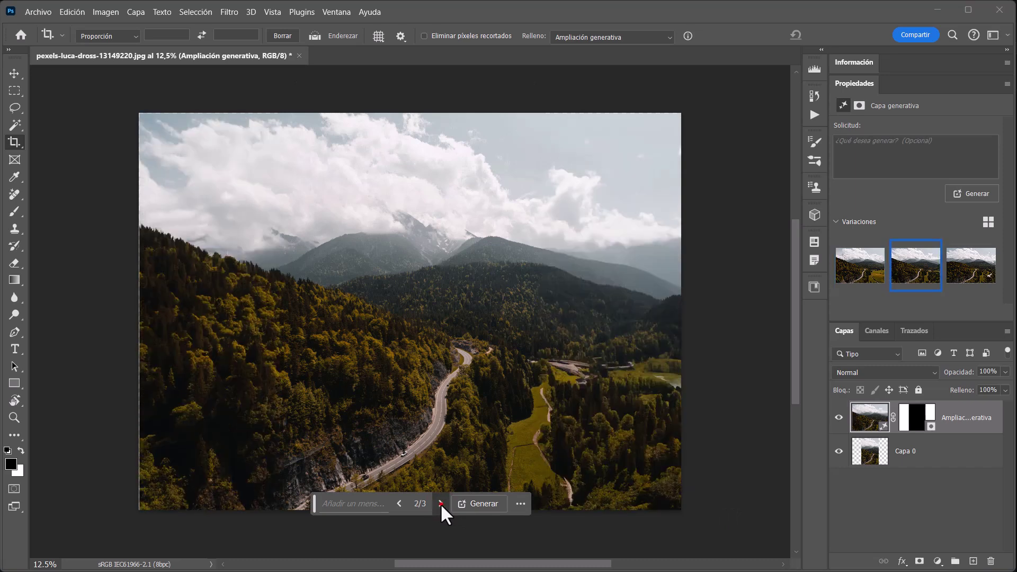
click(441, 504)
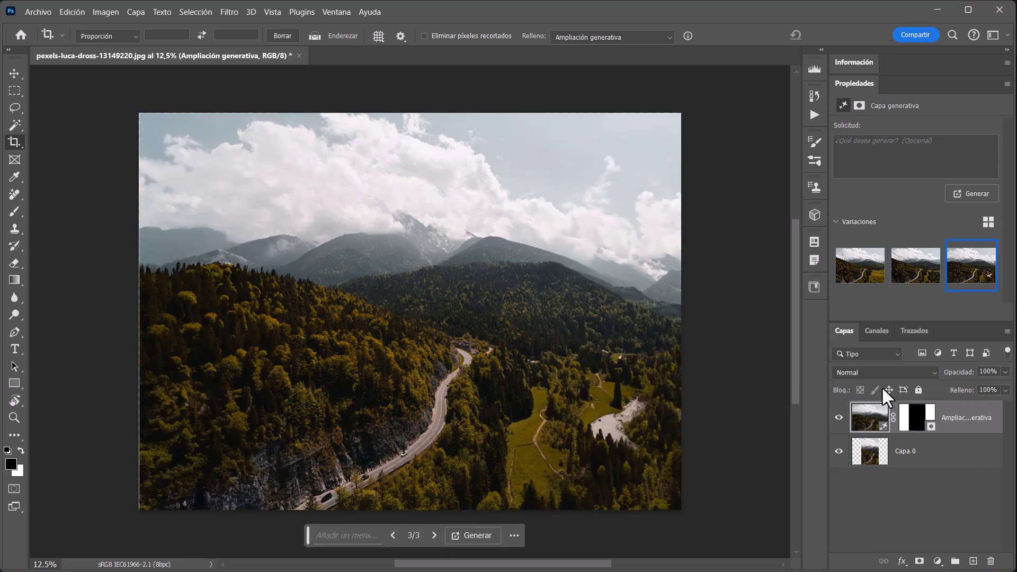
click(839, 419)
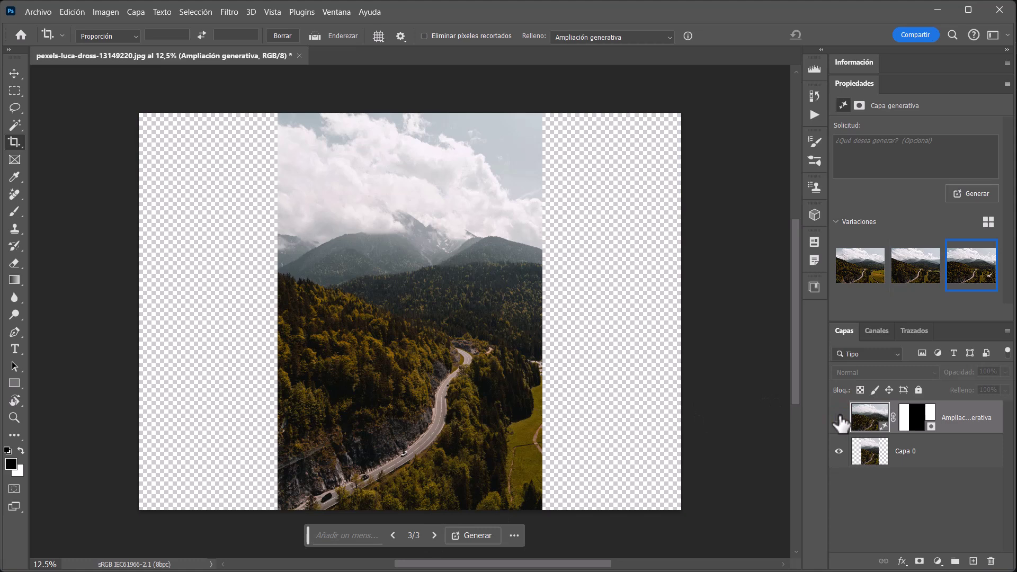
click(839, 419)
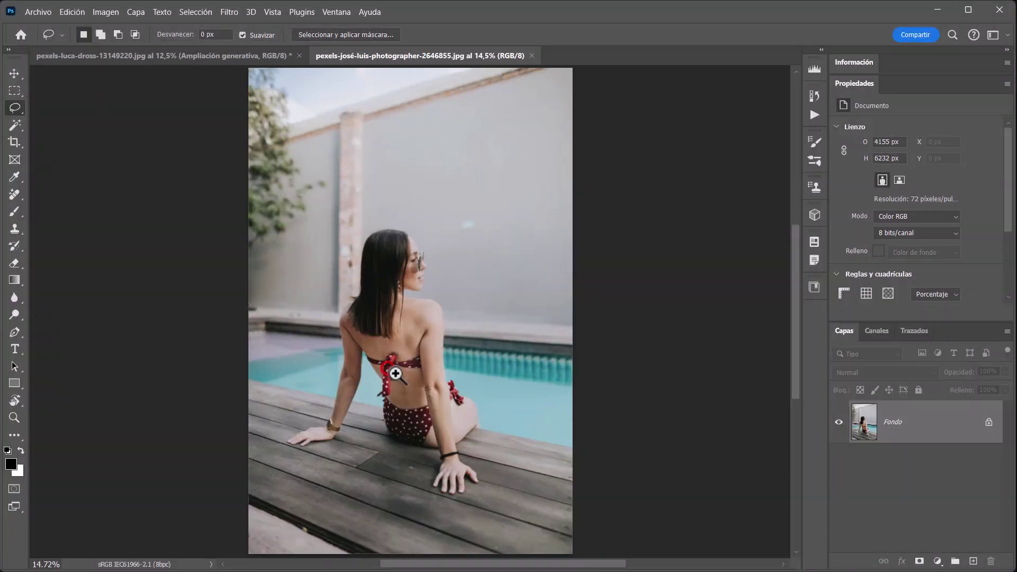
Lasso the bow on her back, run generative fill, and dismiss the guidelines warning
scroll(432, 386, up, 5)
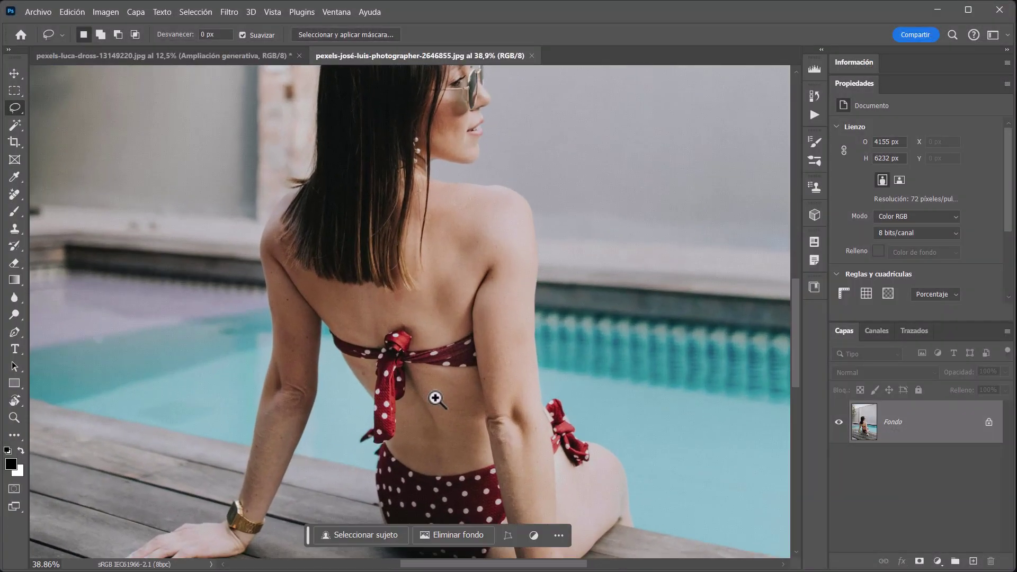
drag(371, 341, 339, 326)
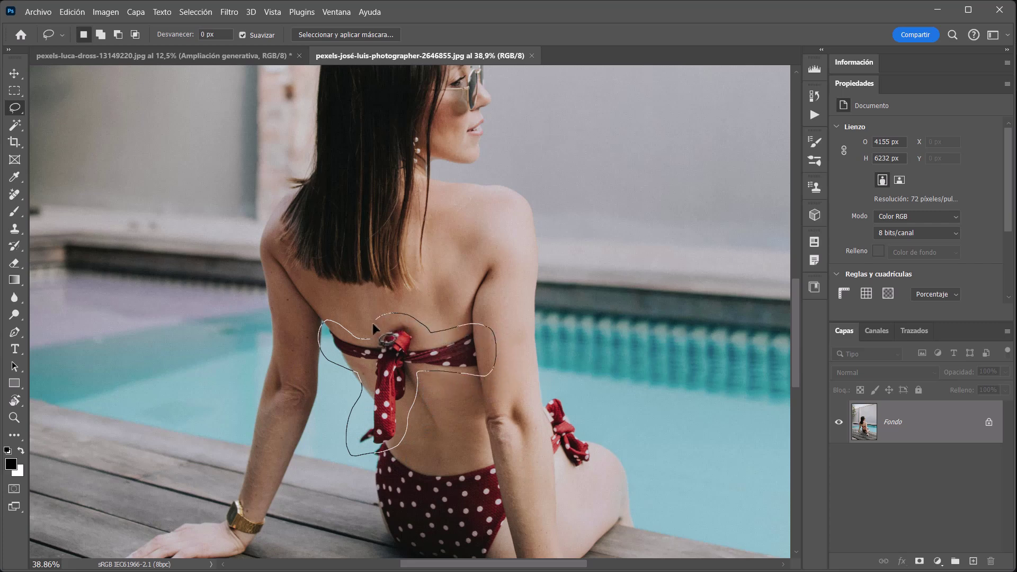
drag(369, 341, 371, 339)
click(378, 539)
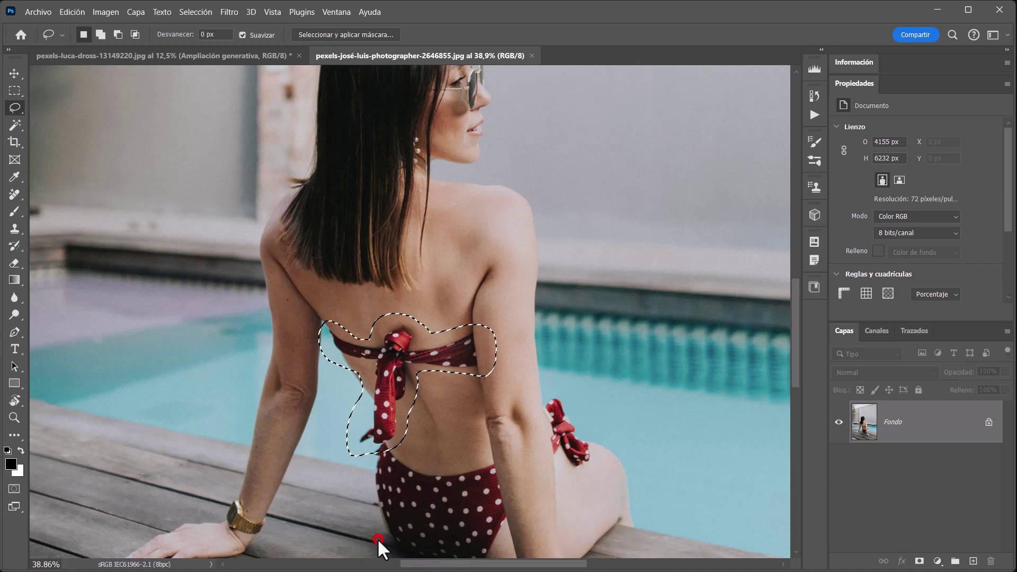
click(676, 538)
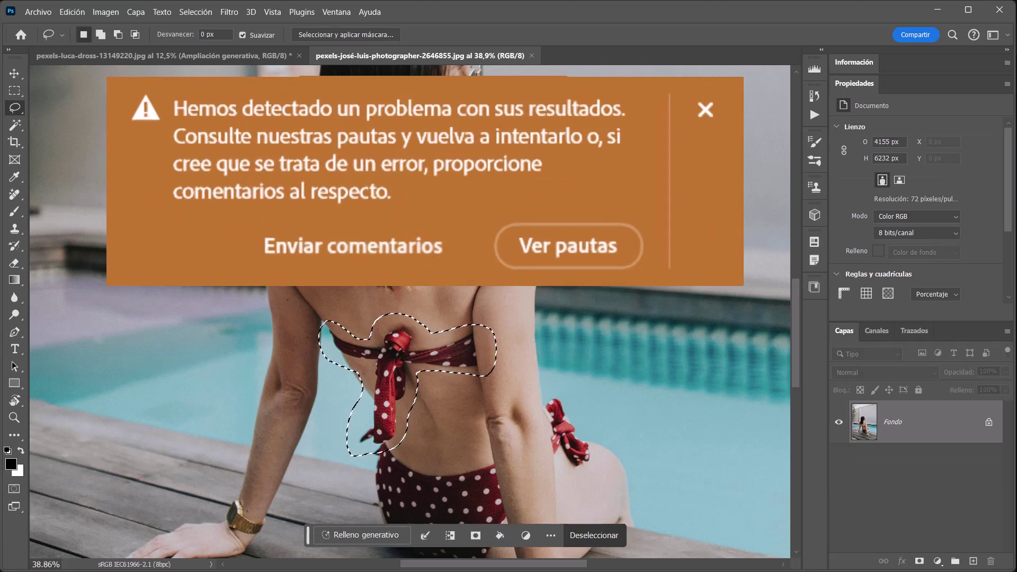
click(547, 89)
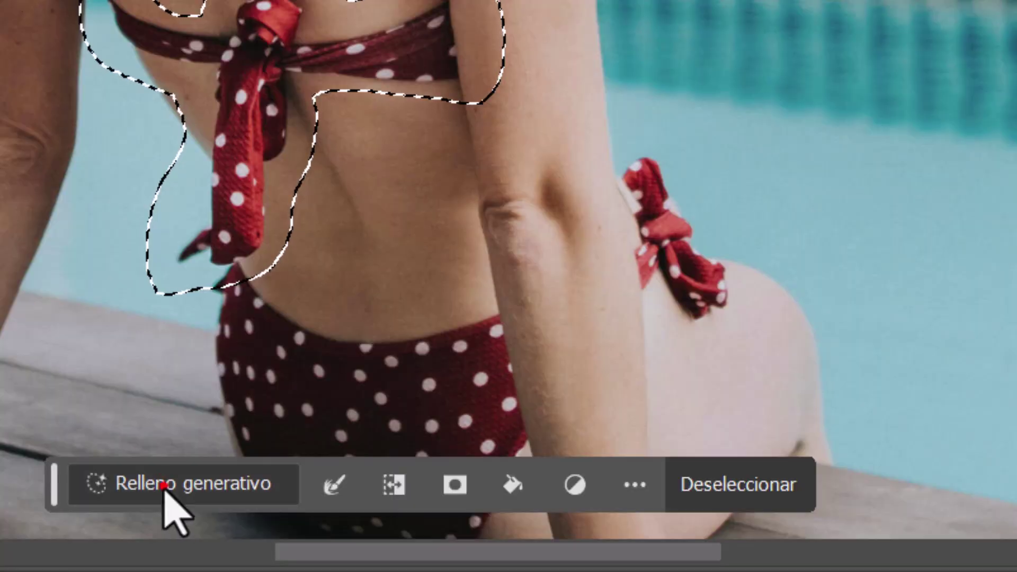
Generate a fill over the bow area with the prompt '.' and keep the third variation
click(354, 535)
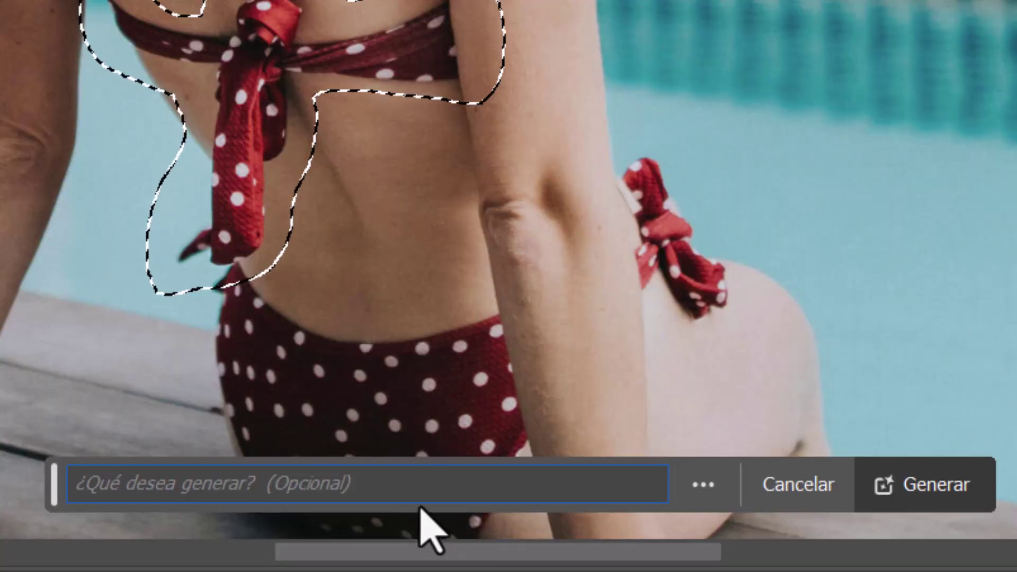
click(136, 487)
text(.)
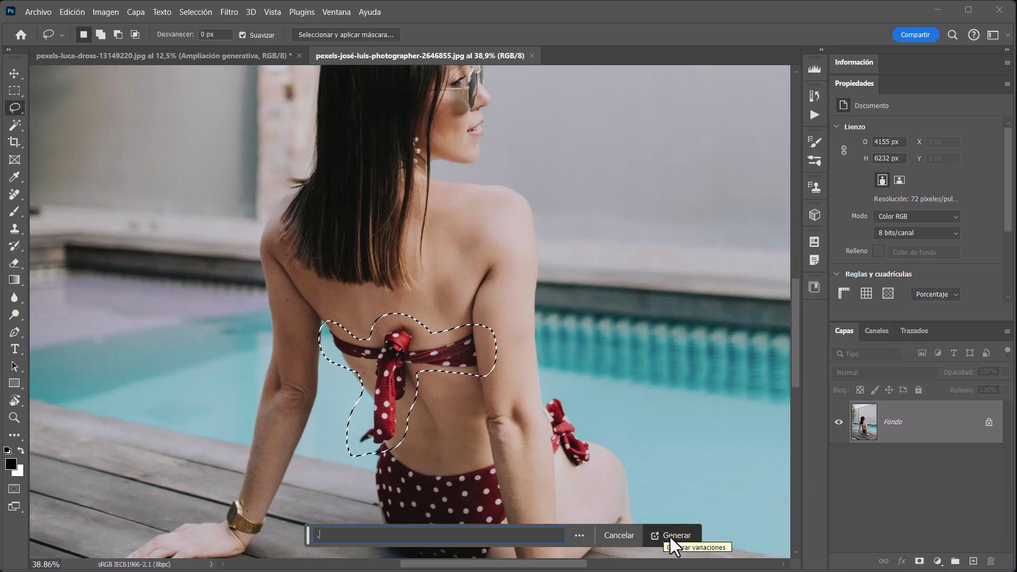
click(671, 537)
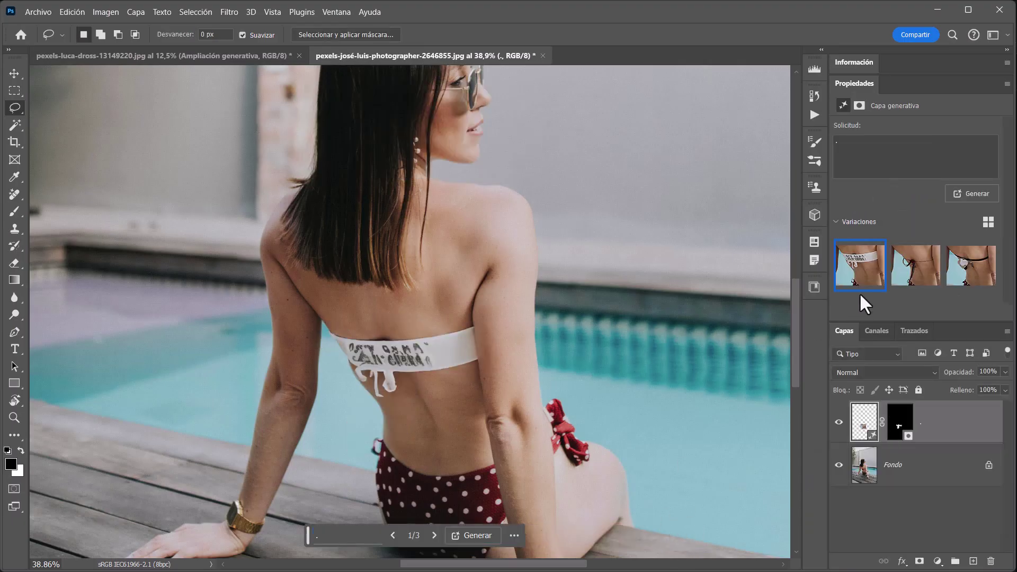
click(971, 273)
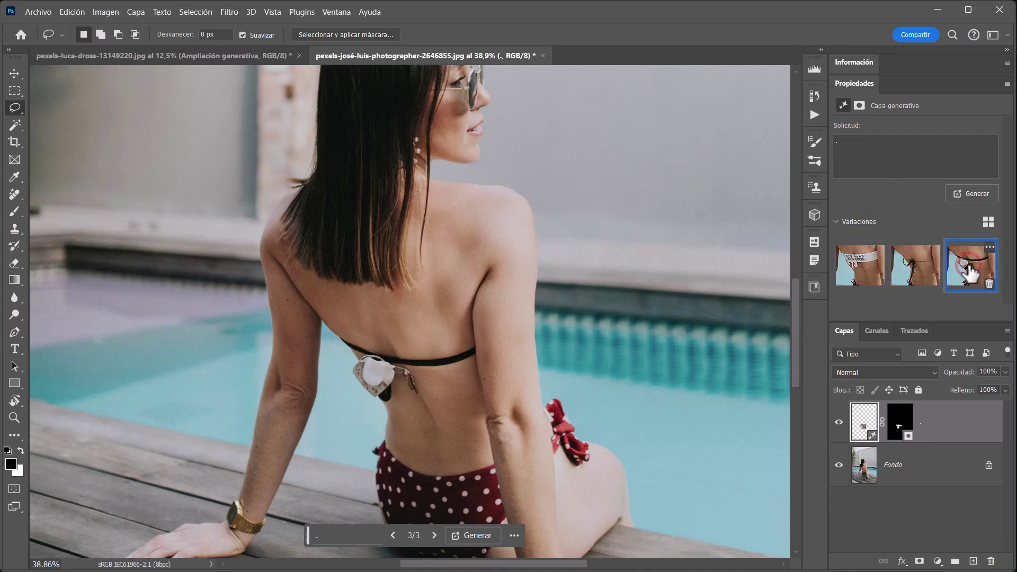
Lasso the leftover strap, generate a fill for it, and preview the second variation
click(400, 407)
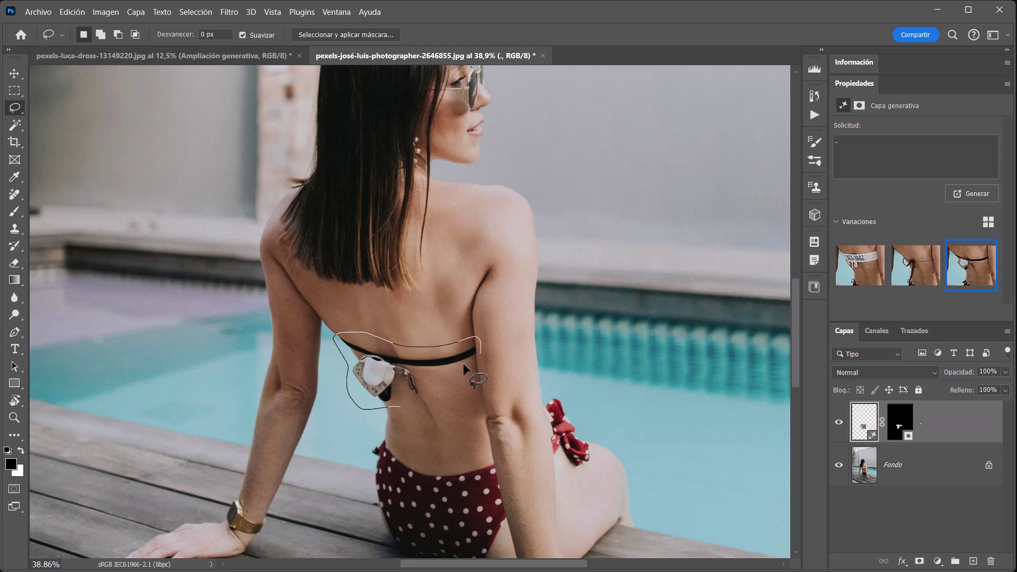
drag(391, 418, 403, 412)
click(395, 532)
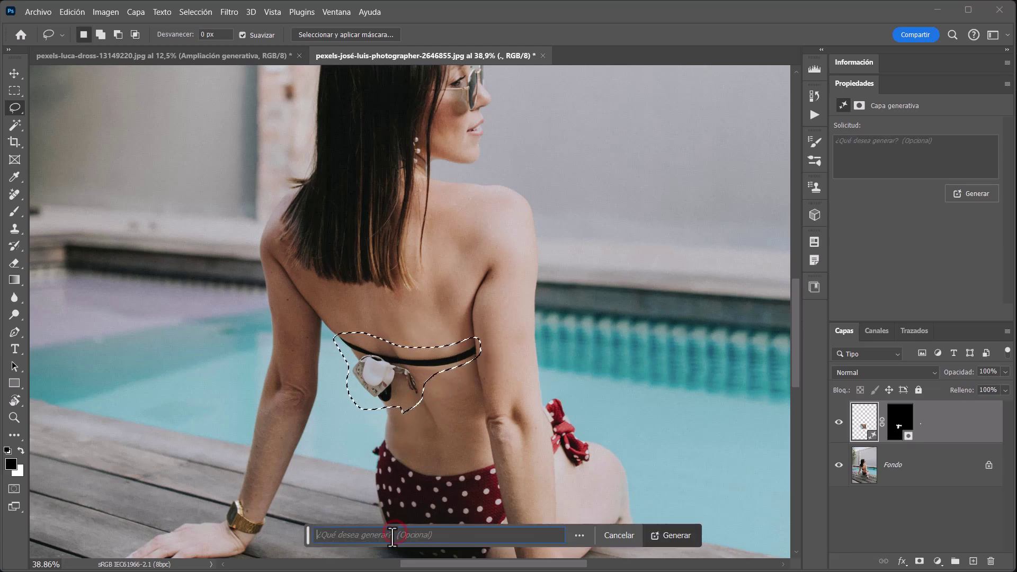
text(.)
click(678, 535)
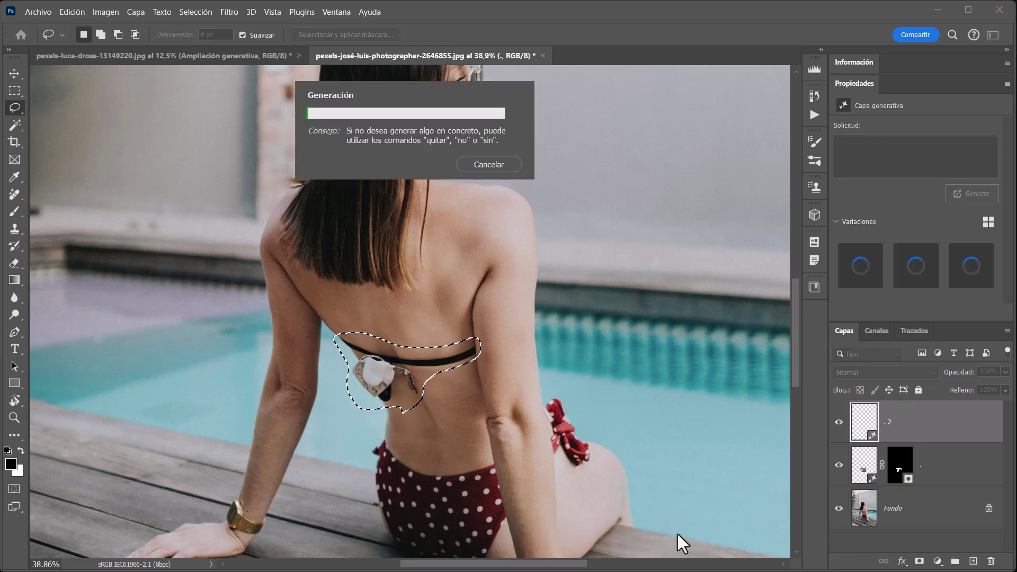
click(909, 268)
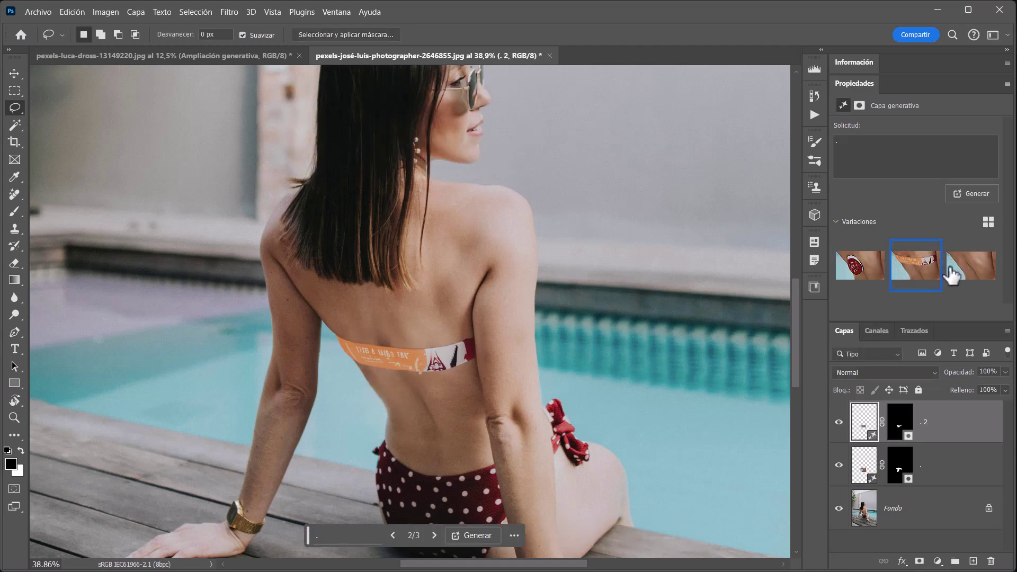
drag(633, 363, 462, 363)
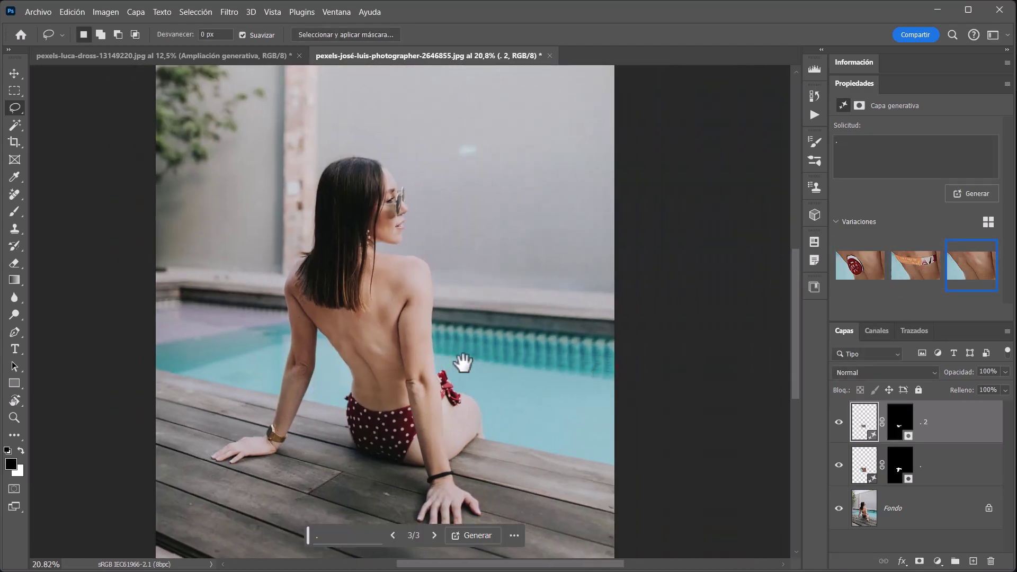
click(343, 537)
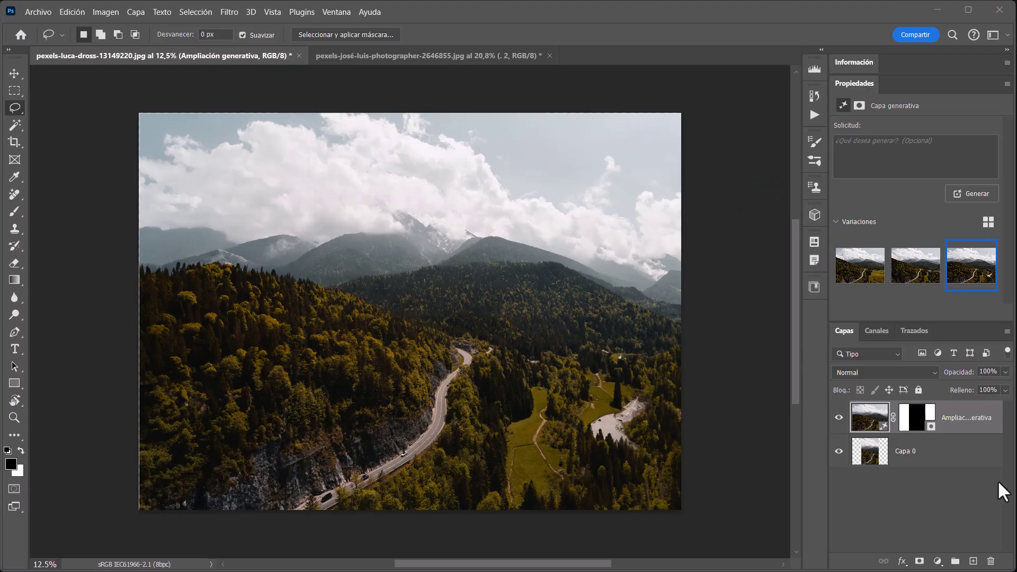
click(837, 417)
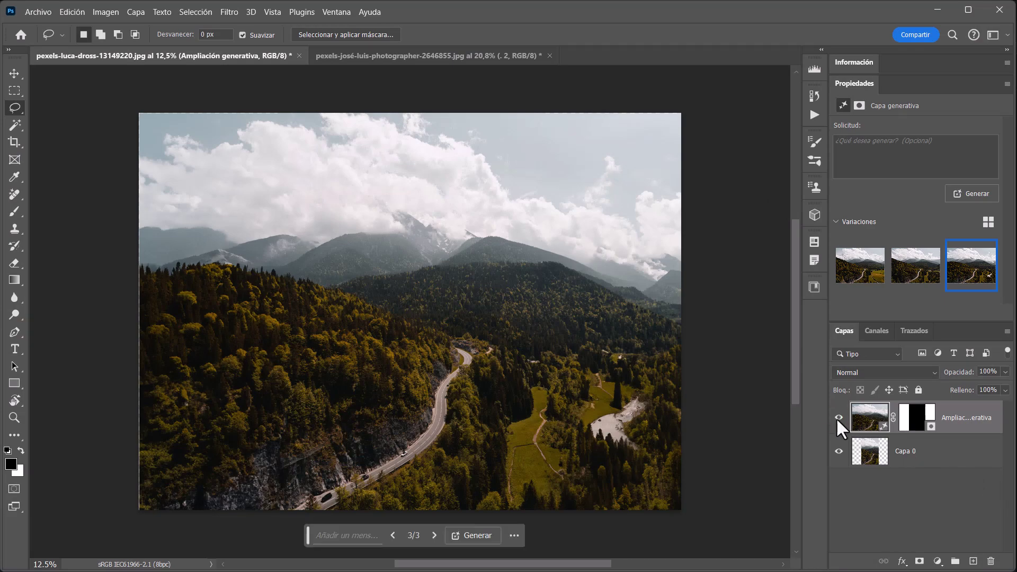
click(838, 418)
click(838, 418)
drag(574, 299, 652, 319)
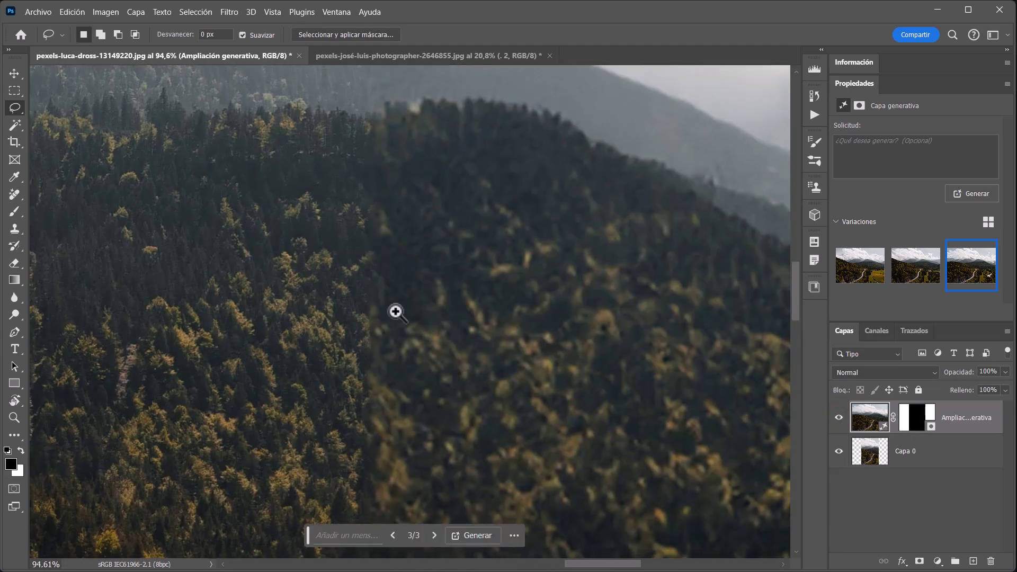
drag(395, 311, 494, 351)
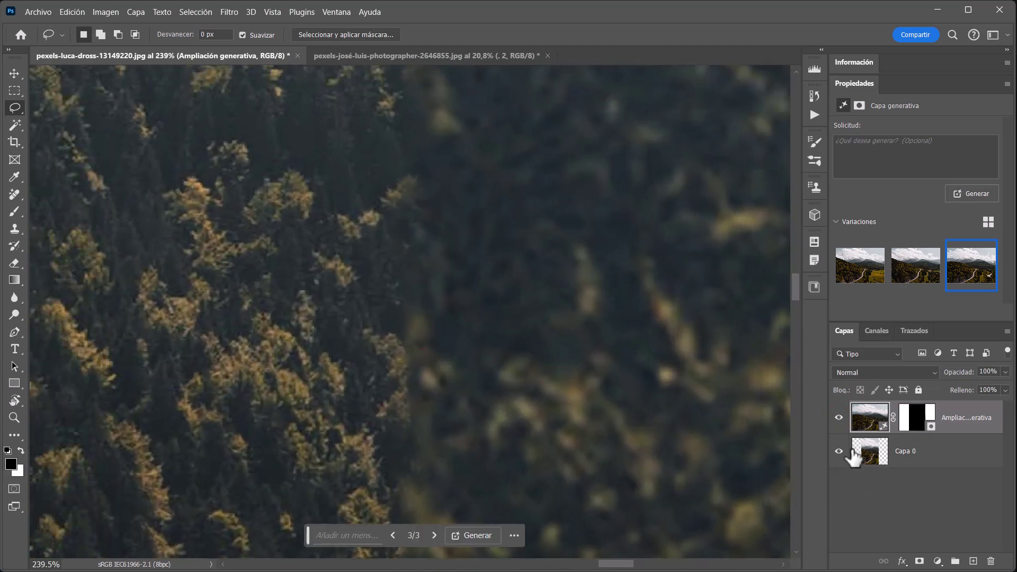
click(838, 418)
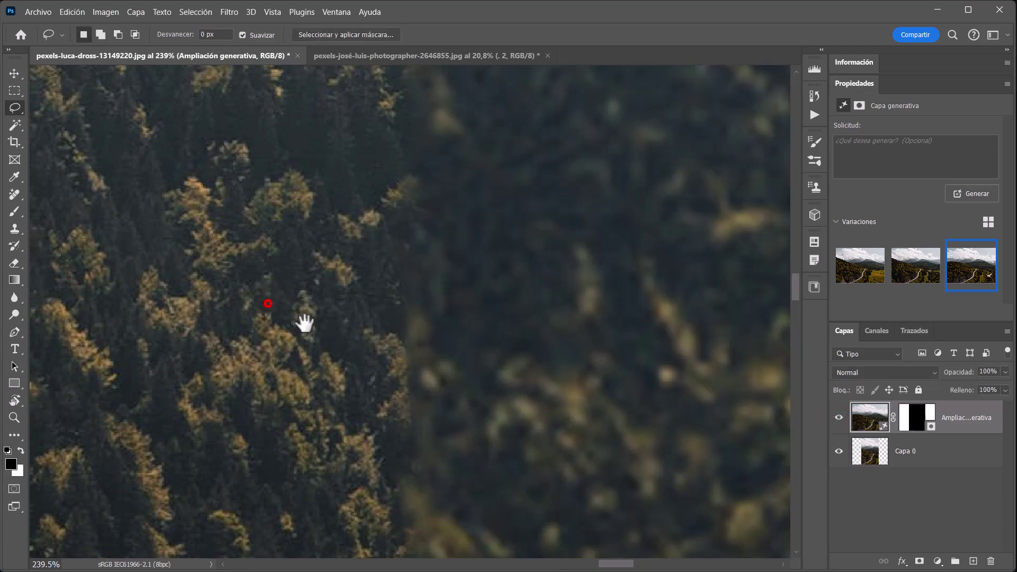
drag(302, 320, 397, 368)
drag(551, 368, 550, 373)
scroll(550, 372, down, 3)
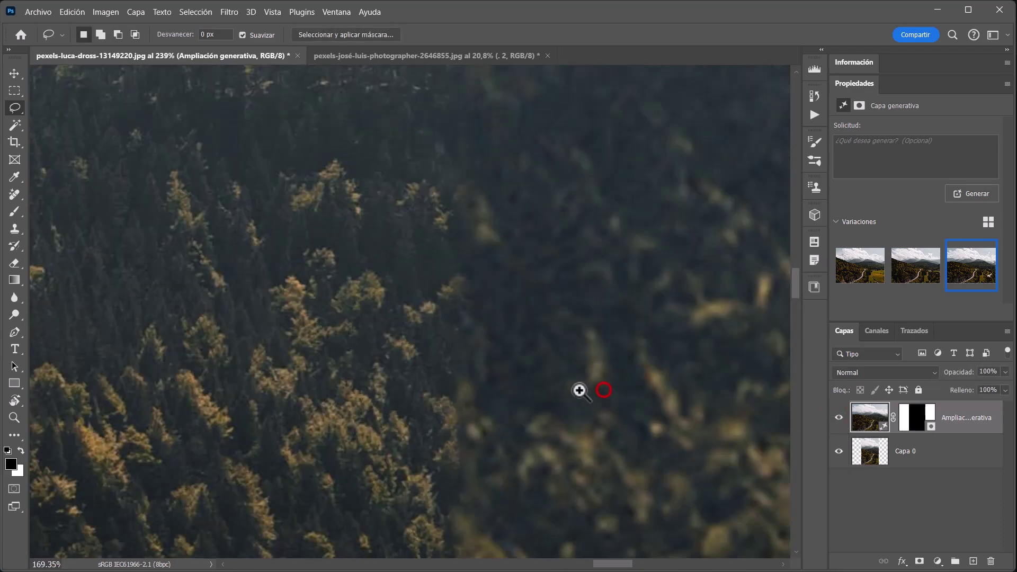
scroll(579, 388, down, 3)
scroll(602, 356, down, 3)
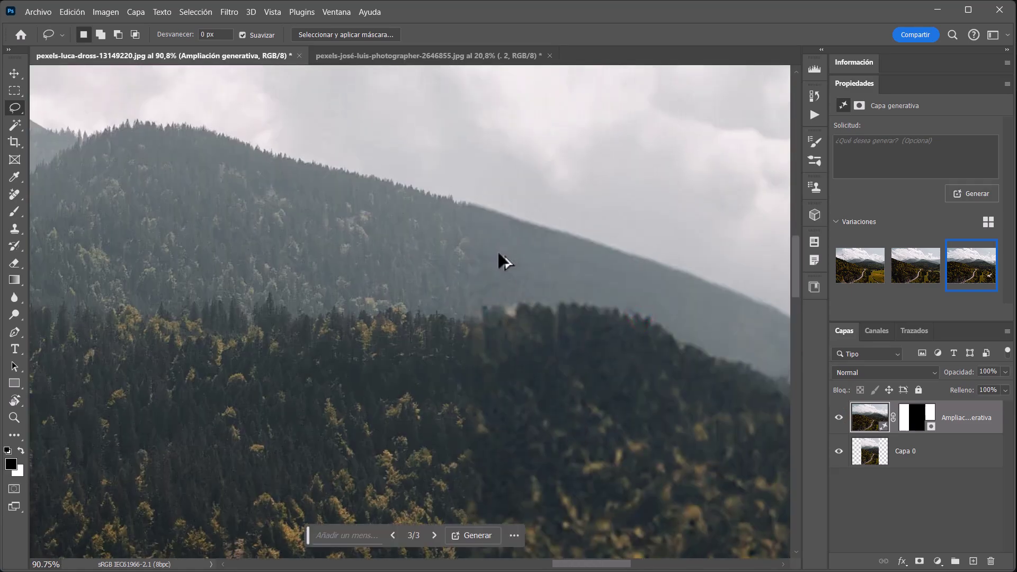
scroll(499, 253, down, 5)
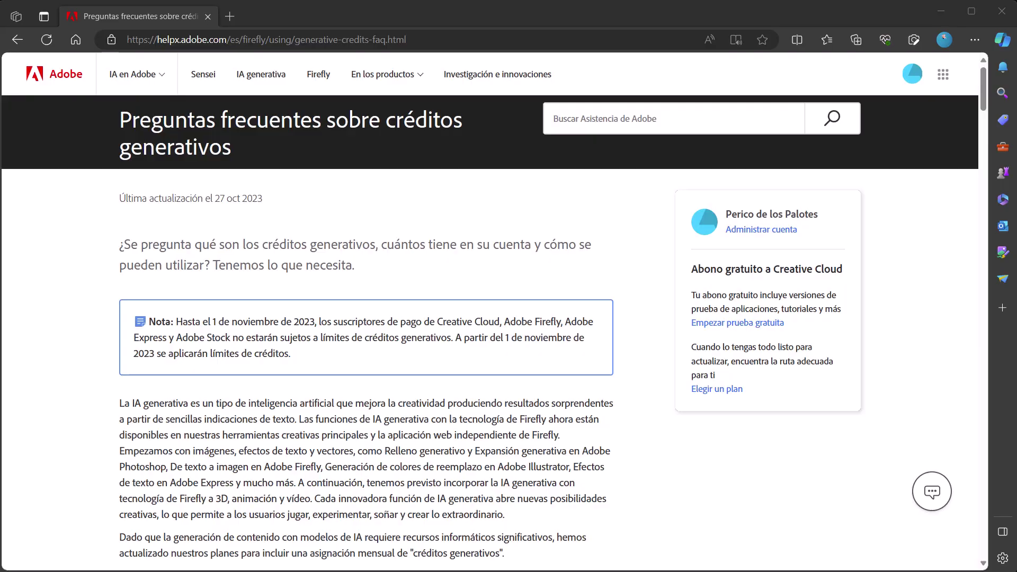
Scroll to the credit-cost table and highlight the Ampliación generativa row's one-credit cost
scroll(390, 440, down, 8)
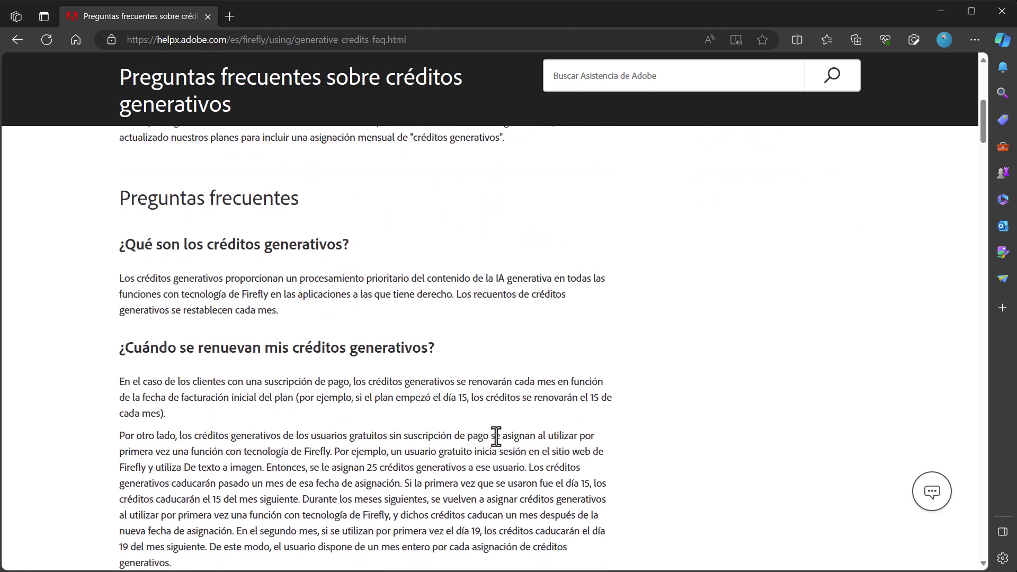
scroll(499, 438, down, 2)
scroll(591, 434, down, 3)
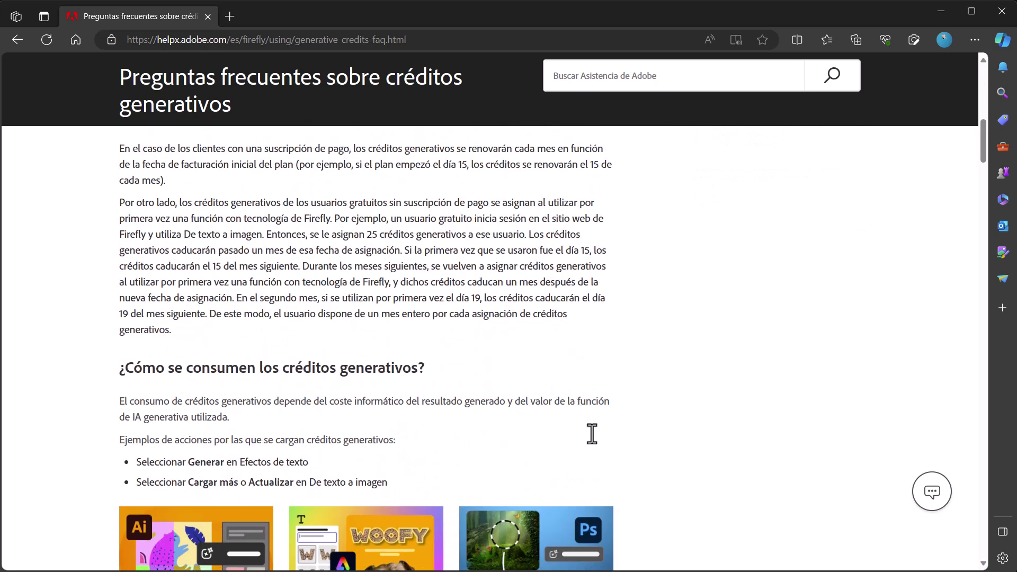
scroll(591, 435, down, 3)
scroll(589, 432, down, 4)
scroll(589, 433, down, 3)
scroll(589, 434, down, 2)
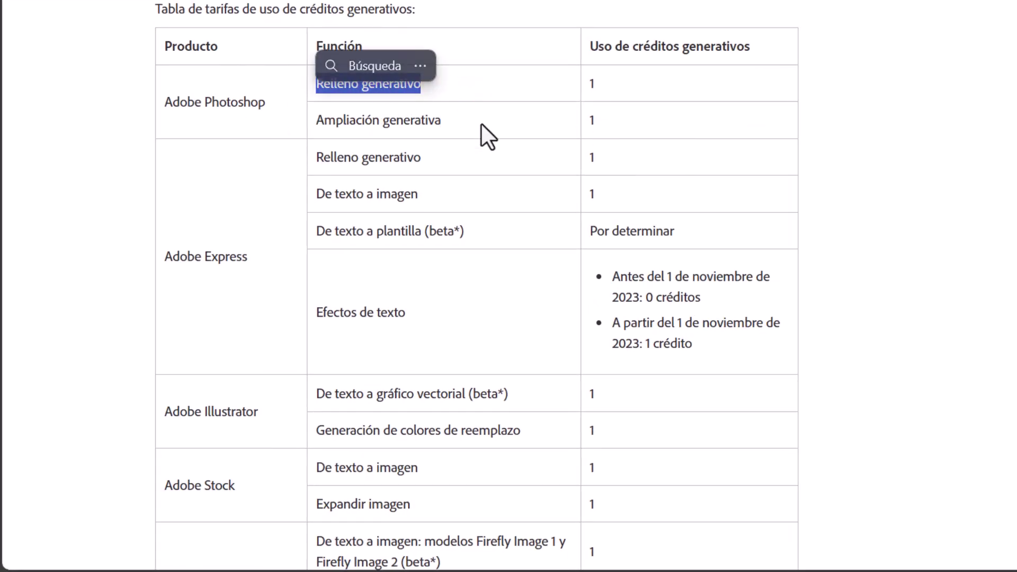
drag(472, 125, 351, 130)
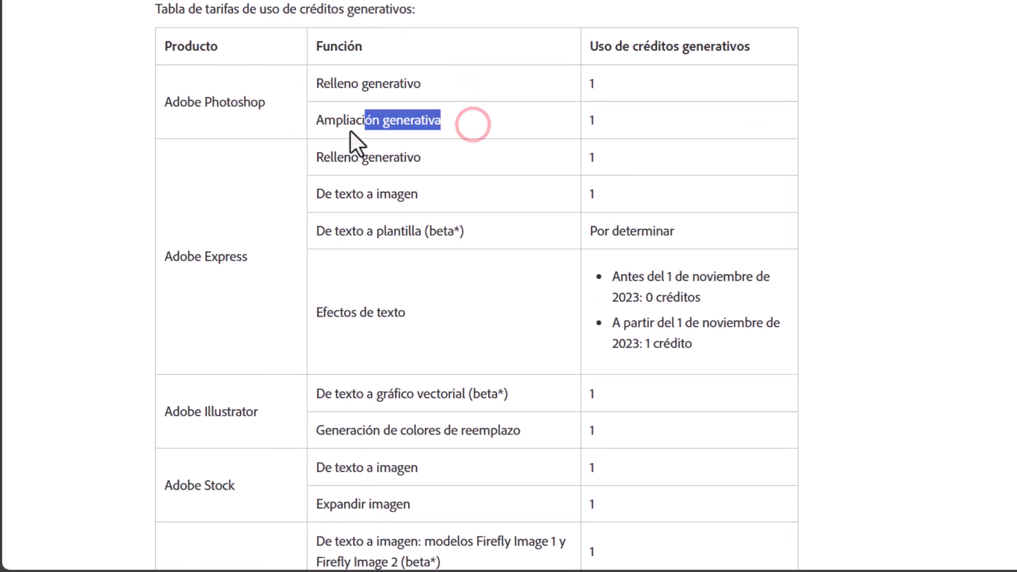
click(489, 86)
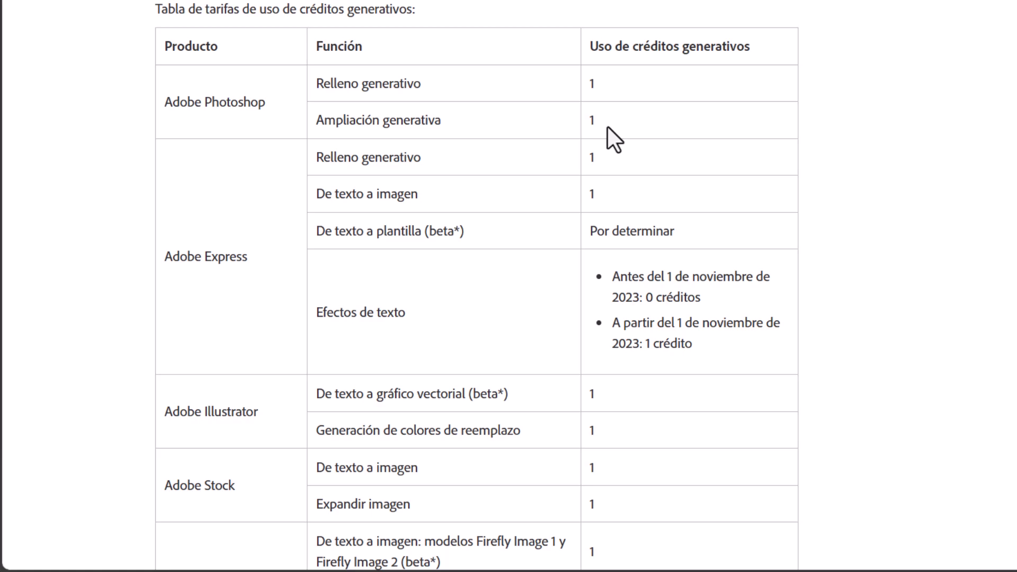
drag(601, 127, 602, 92)
click(589, 84)
click(629, 93)
Scroll past the cost table down to the list of plan types
scroll(452, 302, down, 5)
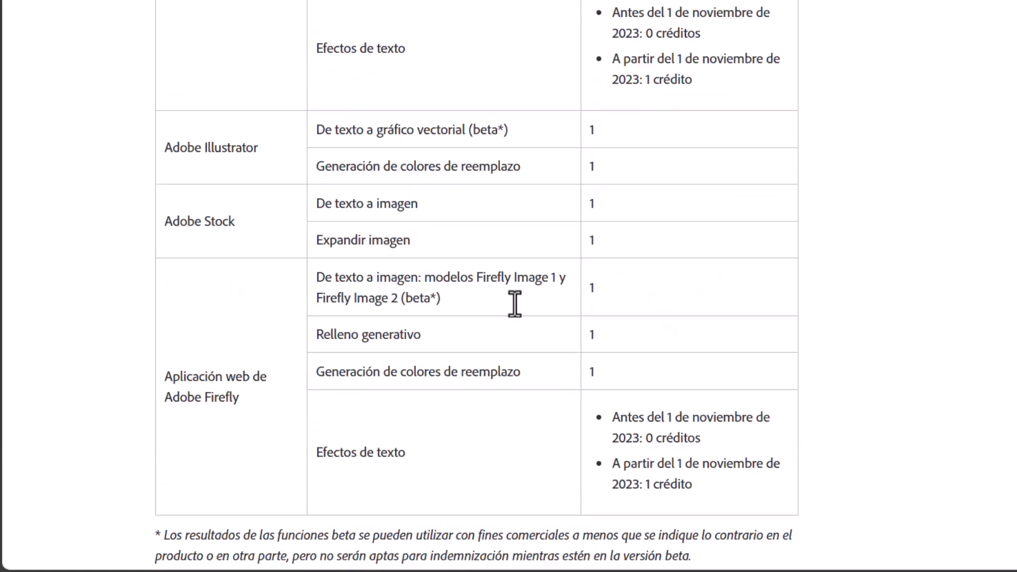
scroll(522, 290, down, 9)
scroll(521, 293, down, 5)
scroll(522, 296, down, 6)
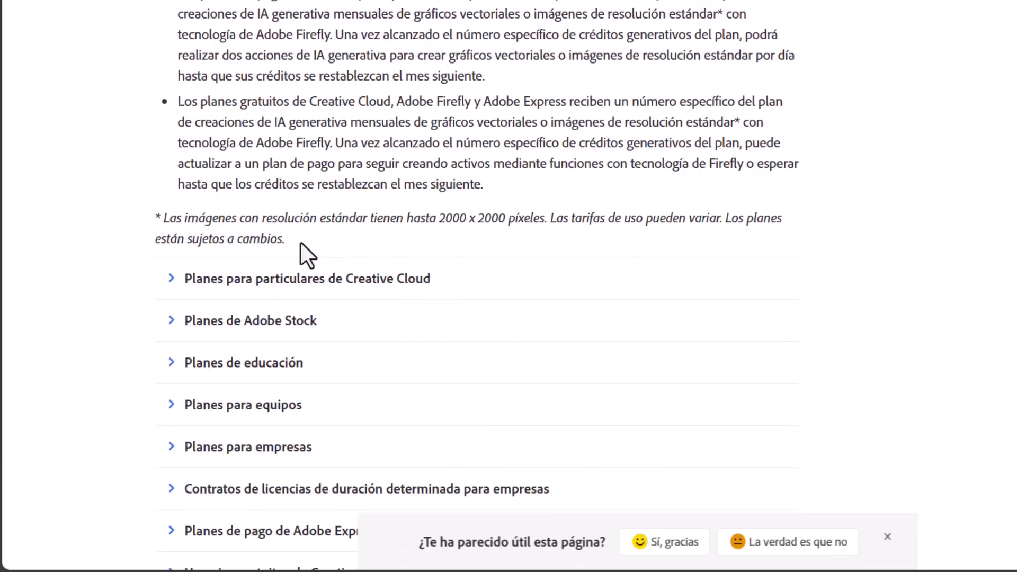
Expand 'Planes para particulares de Creative Cloud' and highlight the 500-credit plan's included apps
click(298, 280)
scroll(589, 361, down, 3)
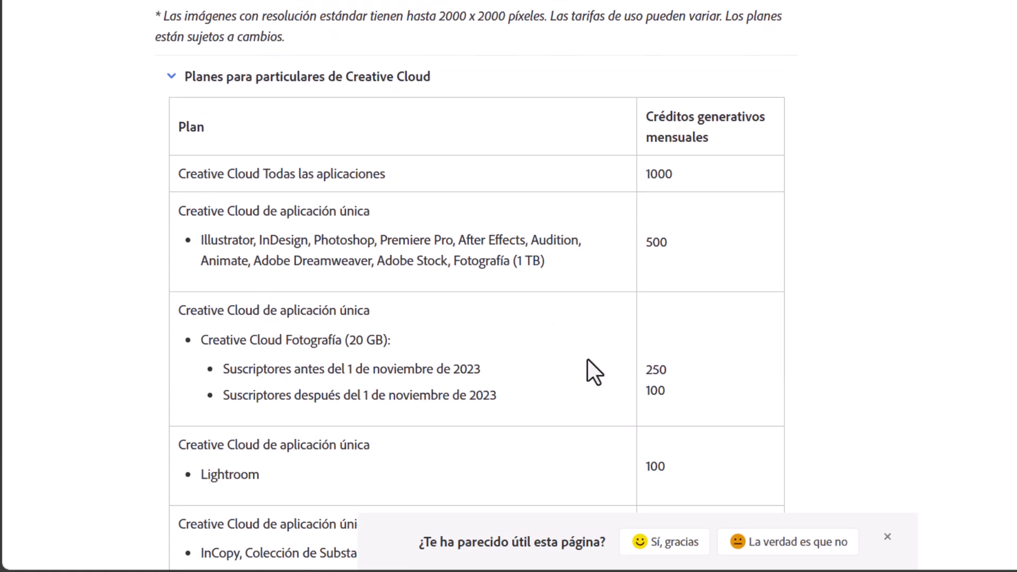
scroll(587, 358, down, 2)
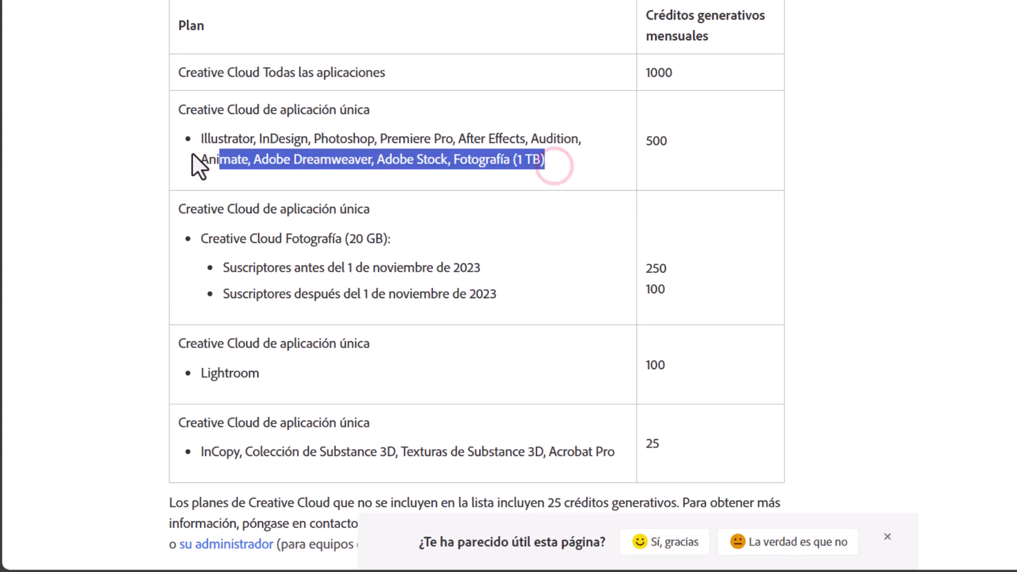
drag(554, 166, 268, 125)
click(684, 158)
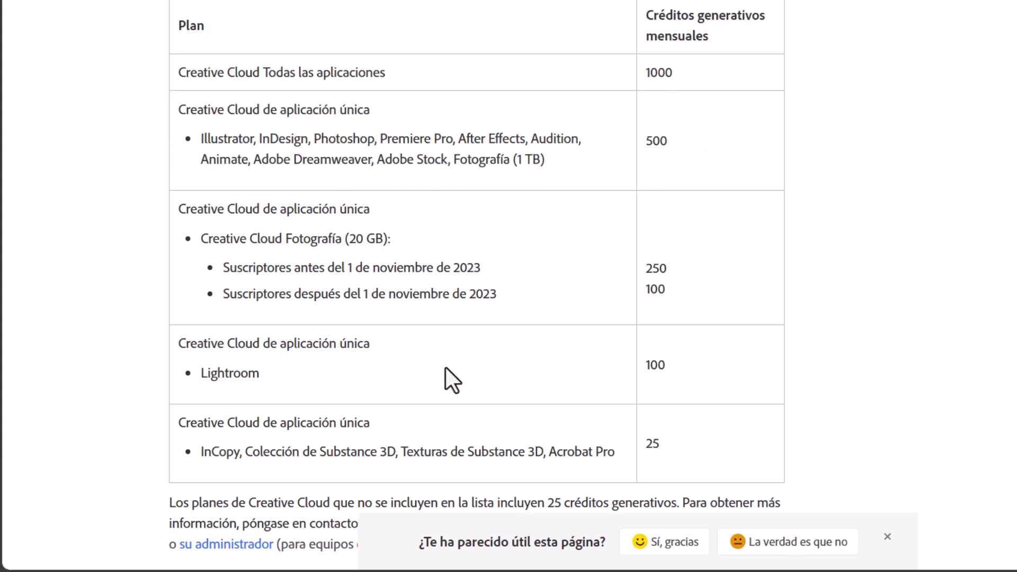